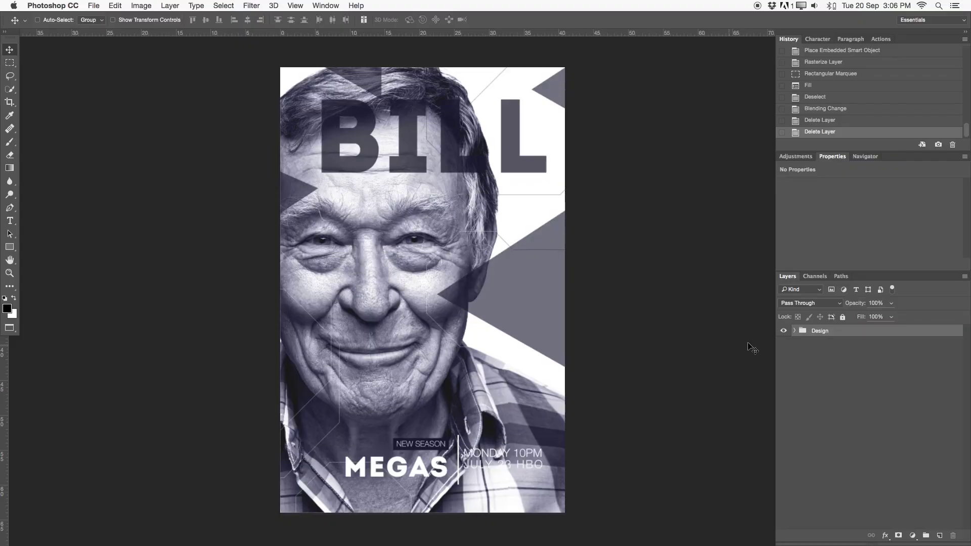
Examine how the finished poster is built by hiding and revealing the Design group's Background, ShapesSmall, Shapes and Text groups one by one.
{"action": "left_click", "coordinate": [794, 331]}
{"action": "left_click_drag", "start_coordinate": [789, 344], "coordinate": [788, 369]}
{"action": "left_click", "coordinate": [803, 378]}
{"action": "left_click", "coordinate": [783, 413]}
{"action": "left_click", "coordinate": [784, 413]}
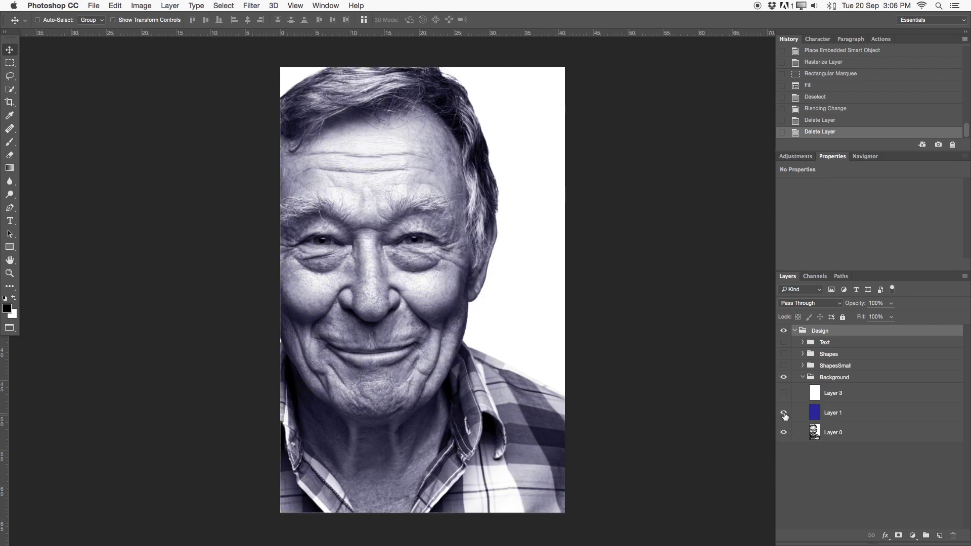
{"action": "left_click", "coordinate": [784, 393]}
{"action": "left_click", "coordinate": [792, 375]}
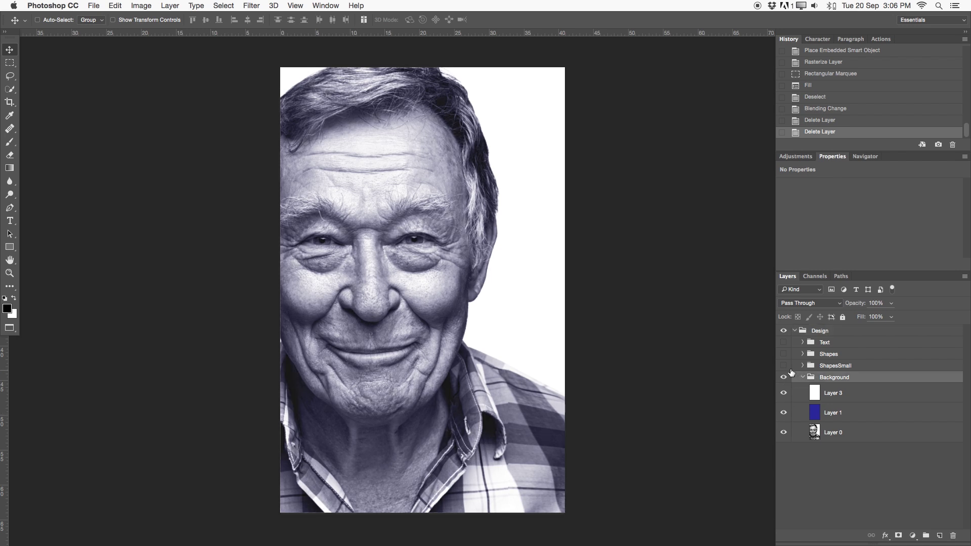
{"action": "left_click", "coordinate": [804, 378]}
{"action": "left_click", "coordinate": [784, 365]}
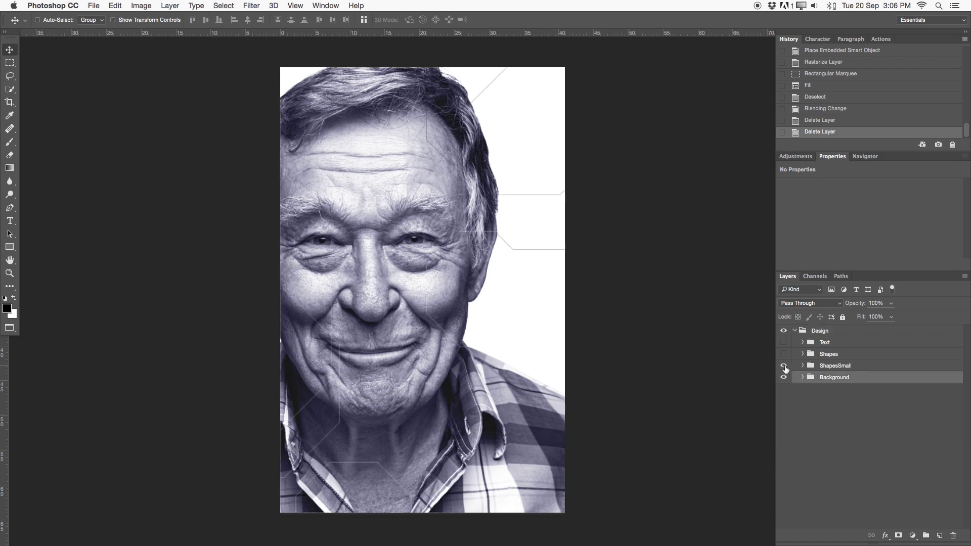
{"action": "left_click", "coordinate": [784, 354]}
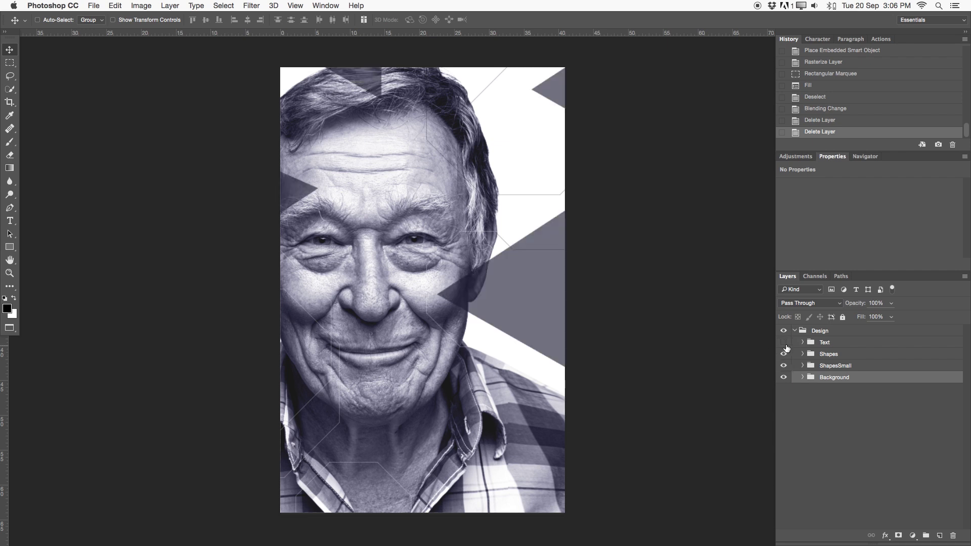
{"action": "left_click", "coordinate": [784, 343]}
{"action": "left_click", "coordinate": [796, 331]}
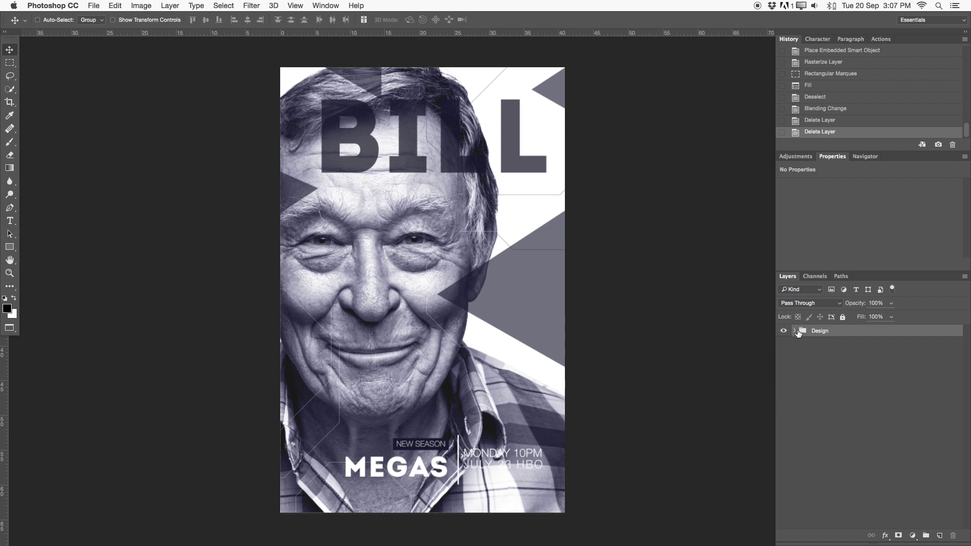
Place the black-and-white portrait photo on the canvas above the Design group and rasterize its layer.
{"action": "left_click", "coordinate": [796, 156]}
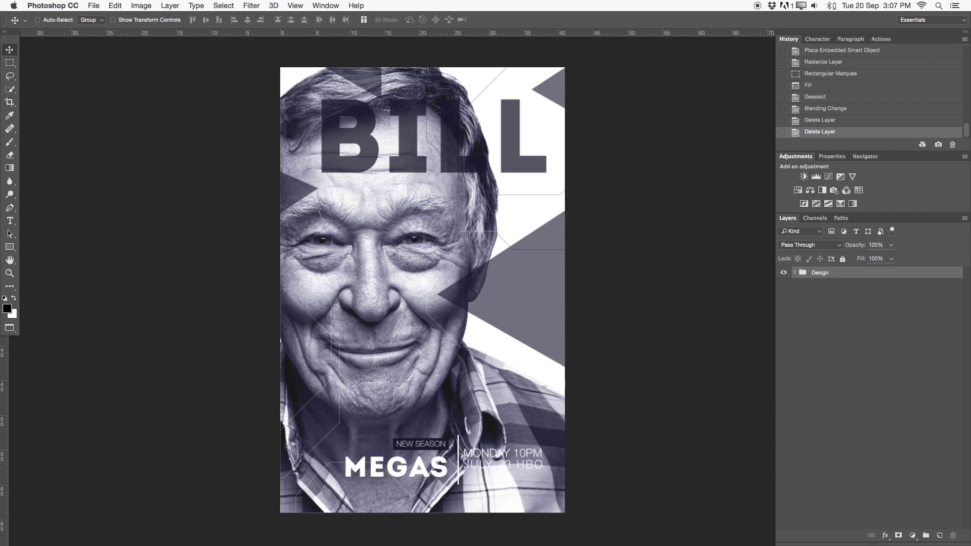
{"action": "key", "text": "Tab"}
{"action": "left_click_drag", "start_coordinate": [276, 340], "coordinate": [432, 315]}
{"action": "key", "text": "Return"}
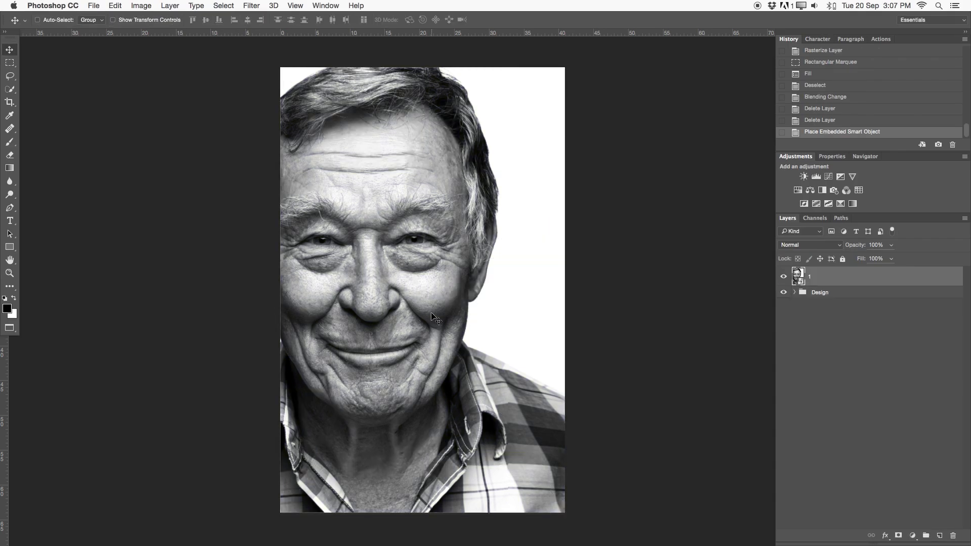
{"action": "right_click", "coordinate": [820, 282]}
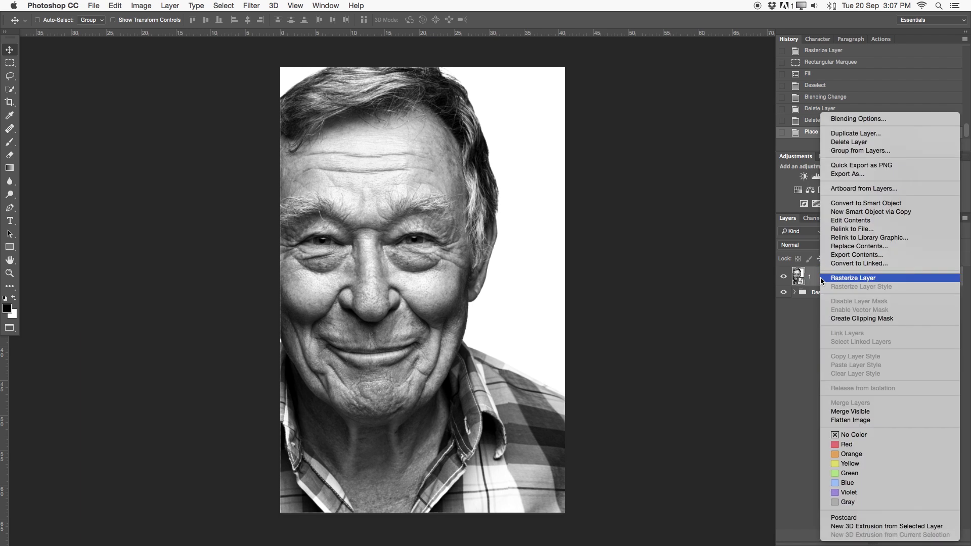
{"action": "left_click", "coordinate": [866, 277]}
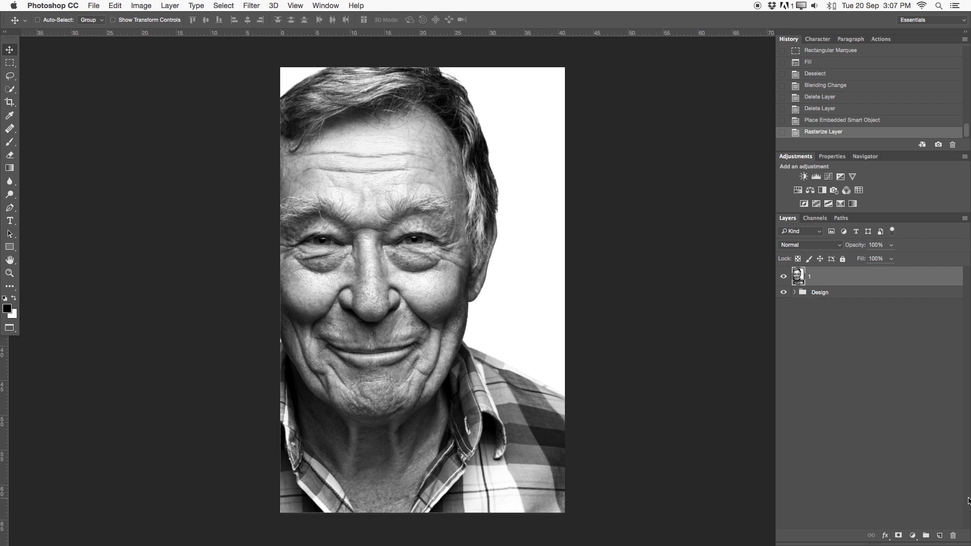
Add a new layer above the portrait photo and select the entire canvas with a rectangular marquee.
{"action": "left_click", "coordinate": [939, 536]}
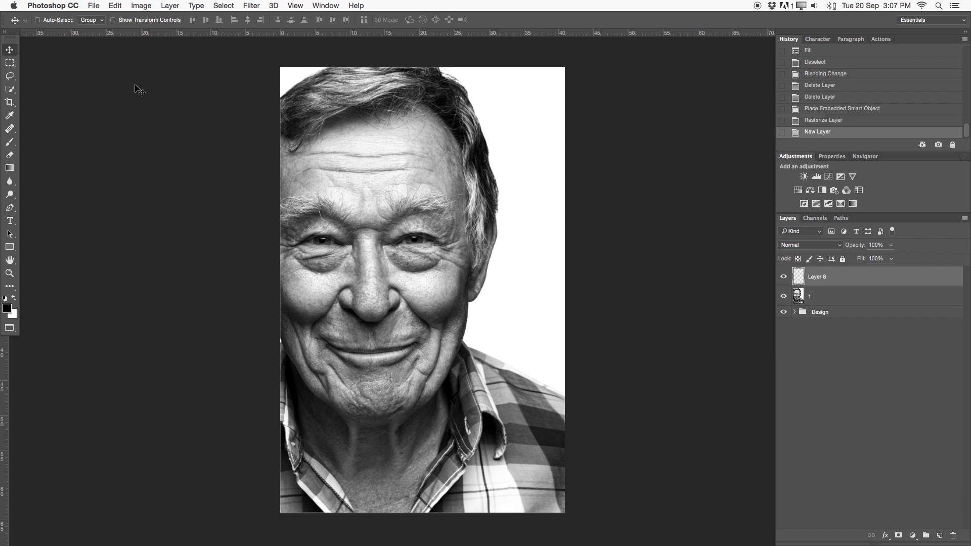
{"action": "left_click_drag", "start_coordinate": [11, 63], "coordinate": [42, 66]}
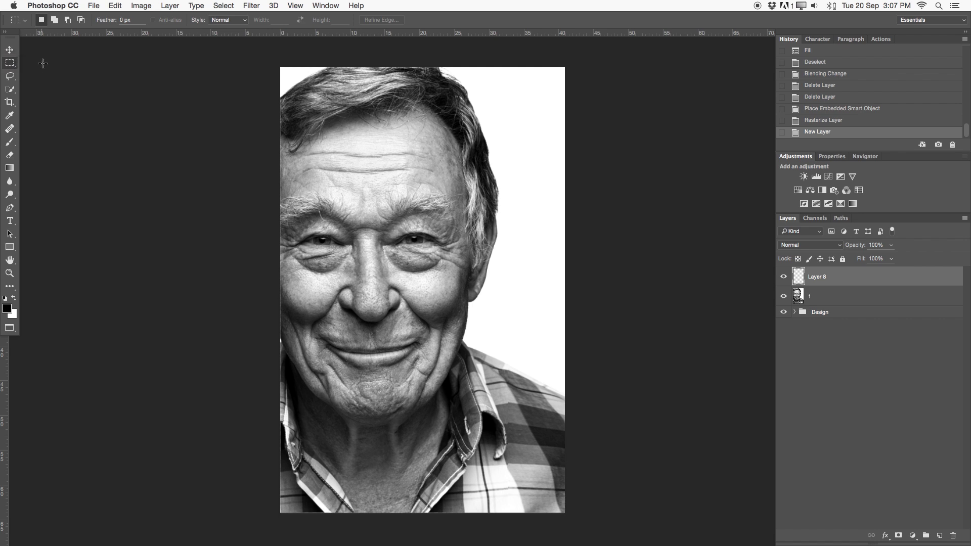
{"action": "left_click_drag", "start_coordinate": [296, 59], "coordinate": [615, 526]}
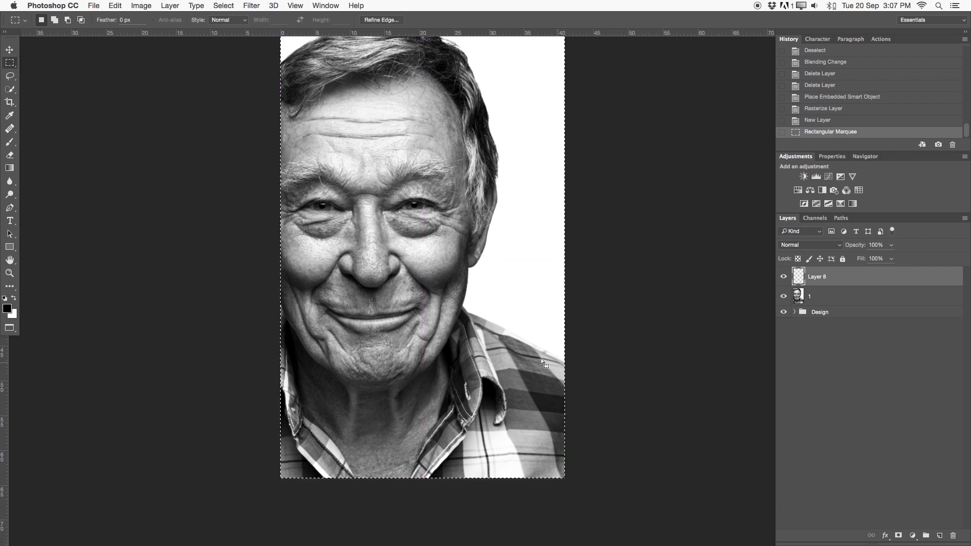
Fill the selected canvas area on the new layer with a dark navy blue and deselect it.
{"action": "right_click", "coordinate": [424, 207]}
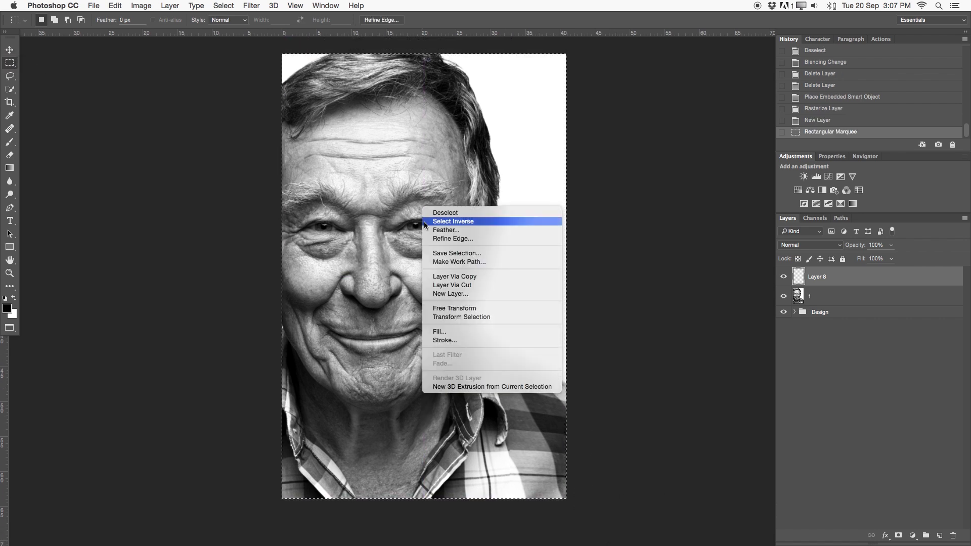
{"action": "left_click", "coordinate": [454, 332]}
{"action": "left_click", "coordinate": [676, 152]}
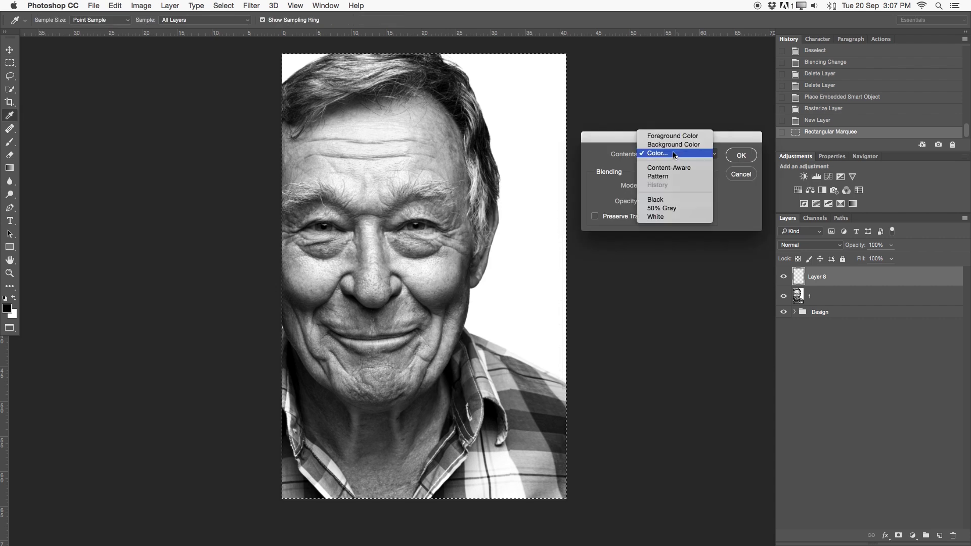
{"action": "left_click", "coordinate": [666, 155]}
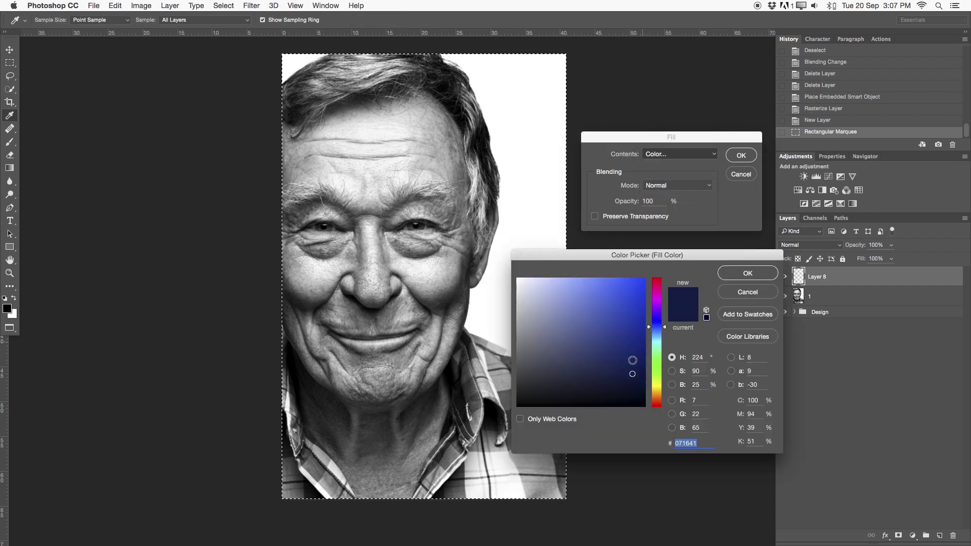
{"action": "left_click", "coordinate": [635, 373]}
{"action": "left_click", "coordinate": [759, 276]}
{"action": "key", "text": "m"}
{"action": "left_click", "coordinate": [740, 155]}
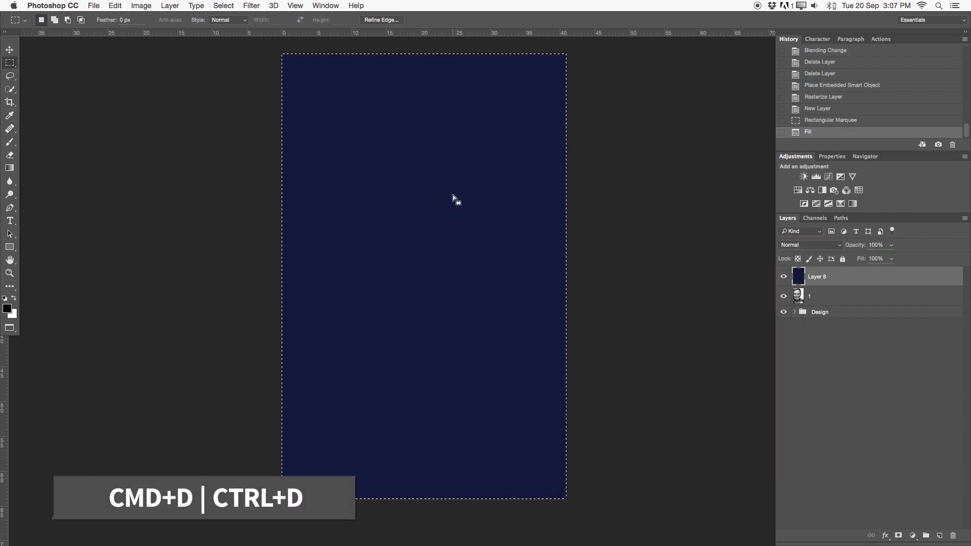
{"action": "key", "text": "super+d"}
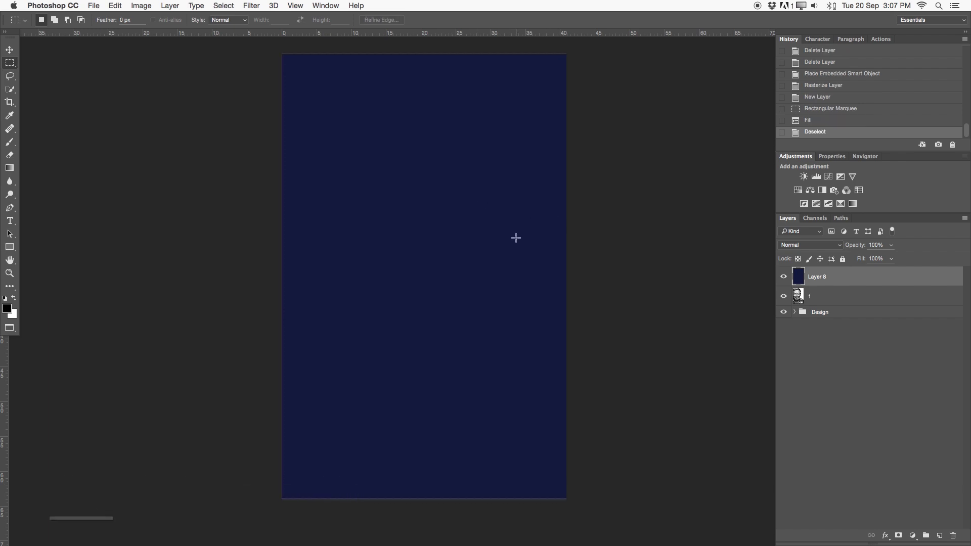
Set the navy layer's blend mode to Color and its opacity to 50%.
{"action": "left_click", "coordinate": [822, 248]}
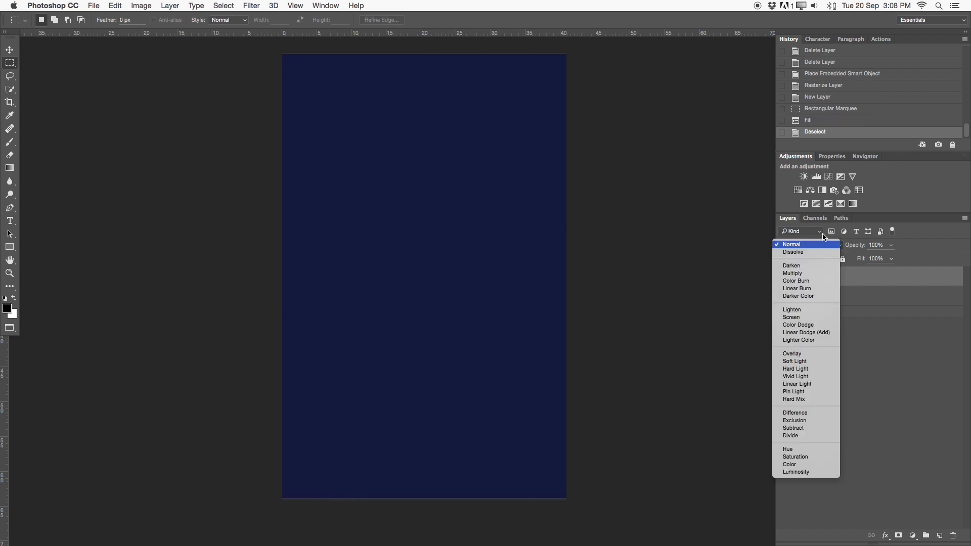
{"action": "left_click", "coordinate": [787, 466]}
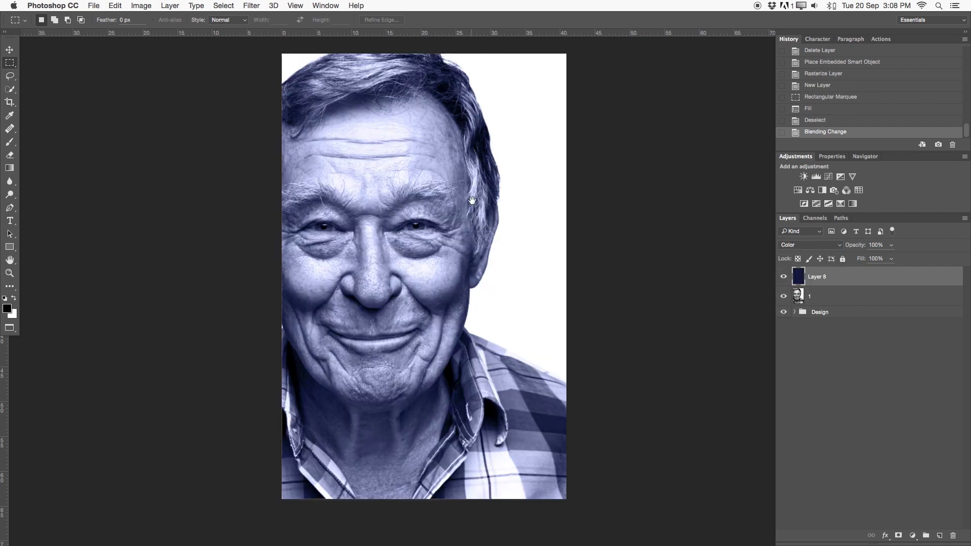
{"action": "left_click_drag", "start_coordinate": [472, 201], "coordinate": [474, 218]}
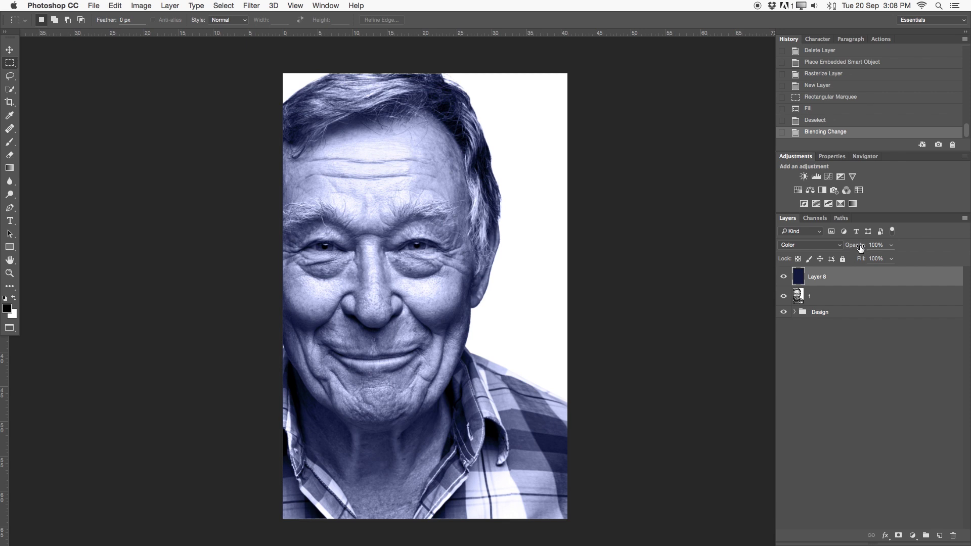
{"action": "left_click_drag", "start_coordinate": [861, 247], "coordinate": [839, 247]}
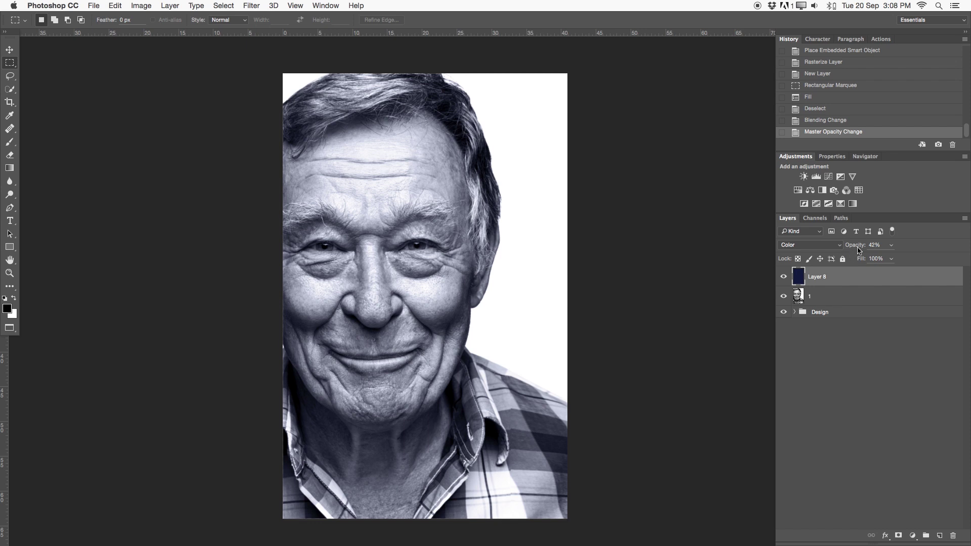
{"action": "type", "text": "5"}
Duplicate the navy layer and apply a white (ffffff) Color Overlay to the copy in Normal mode at 100% opacity.
{"action": "left_click", "coordinate": [850, 278]}
{"action": "key", "text": "ctrl+j"}
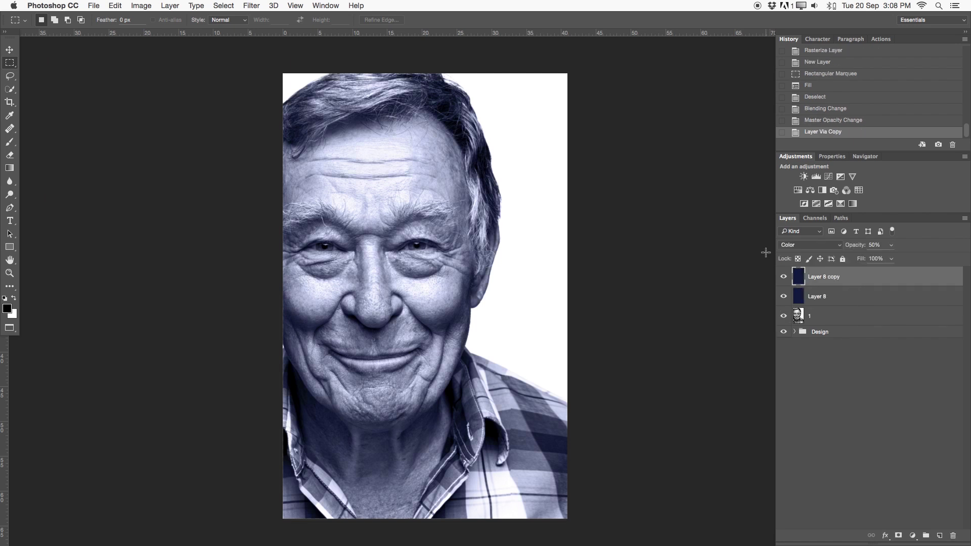
{"action": "double_click", "coordinate": [856, 280]}
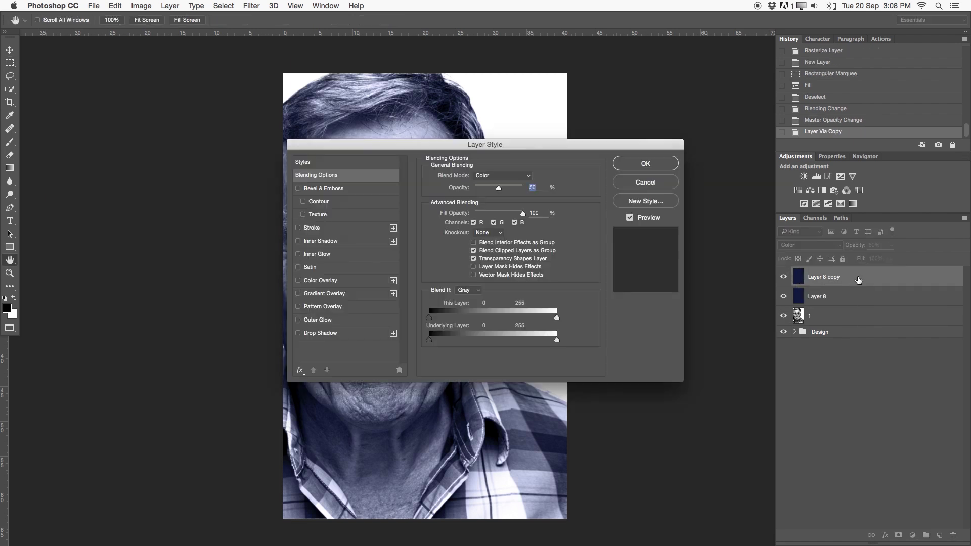
{"action": "left_click", "coordinate": [312, 281]}
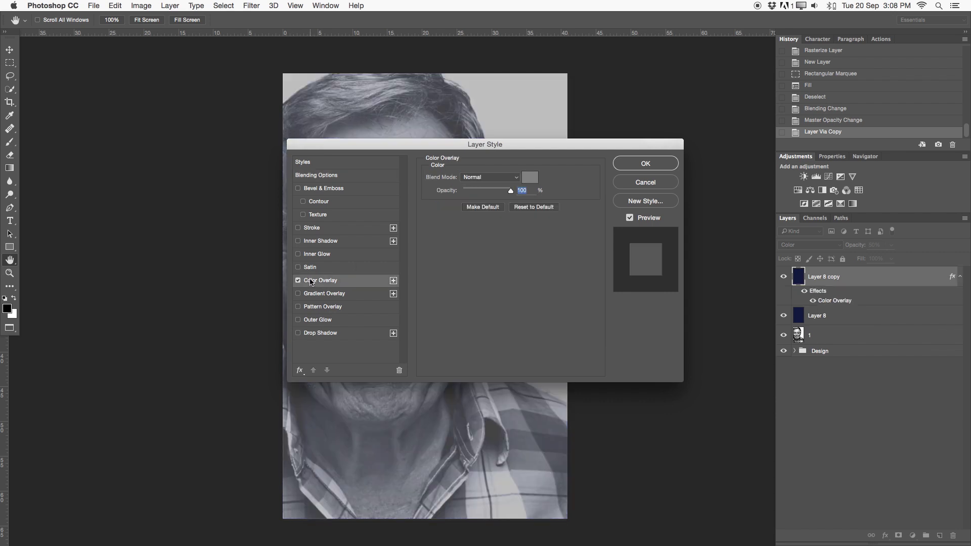
{"action": "left_click", "coordinate": [530, 177]}
{"action": "left_click", "coordinate": [517, 278]}
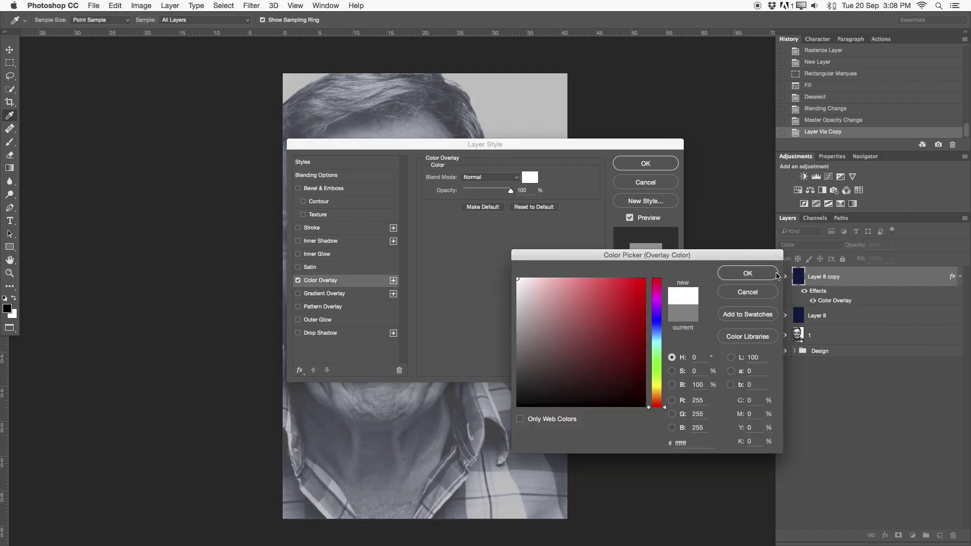
{"action": "left_click", "coordinate": [762, 275]}
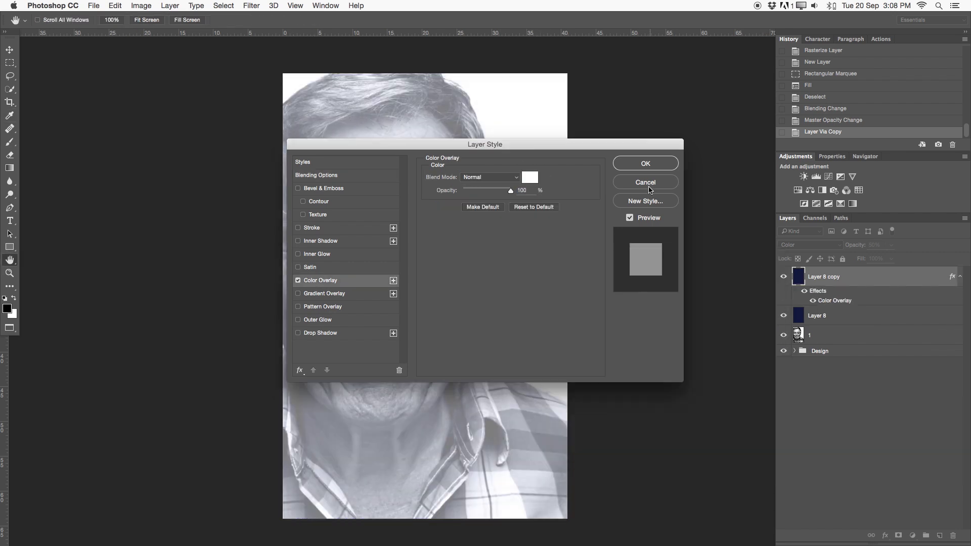
{"action": "left_click", "coordinate": [646, 166]}
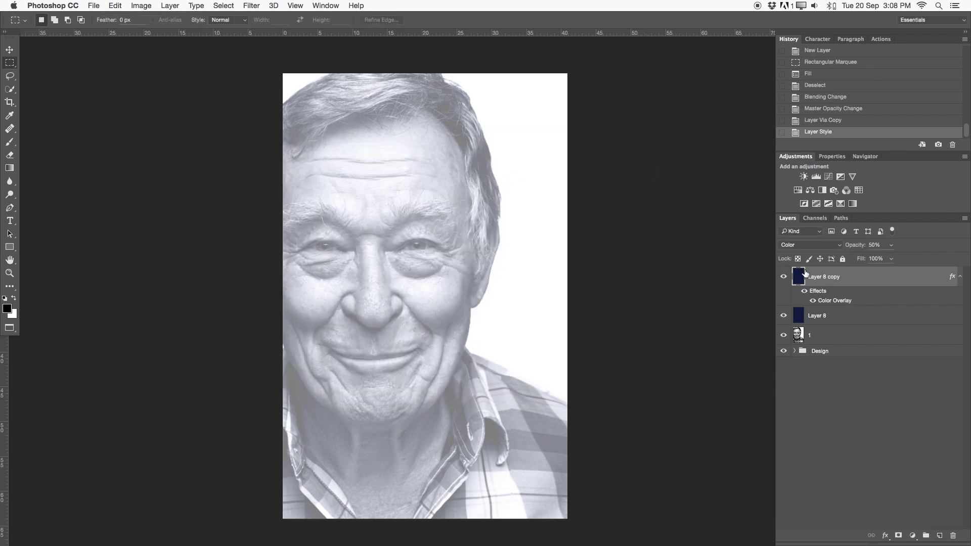
Lower the opacity of the white-overlaid copy to 20% and collapse its effects list.
{"action": "left_click_drag", "start_coordinate": [857, 249], "coordinate": [843, 247]}
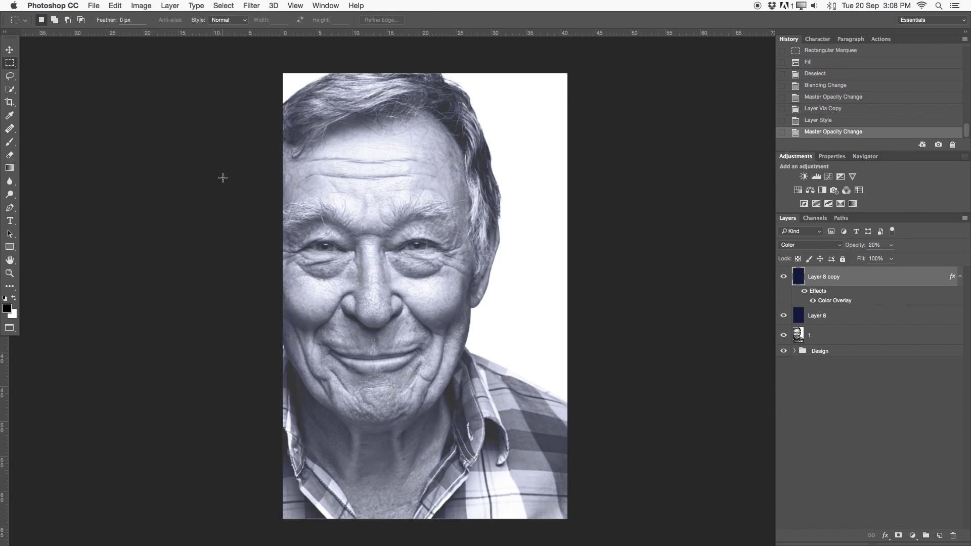
{"action": "left_click", "coordinate": [10, 62]}
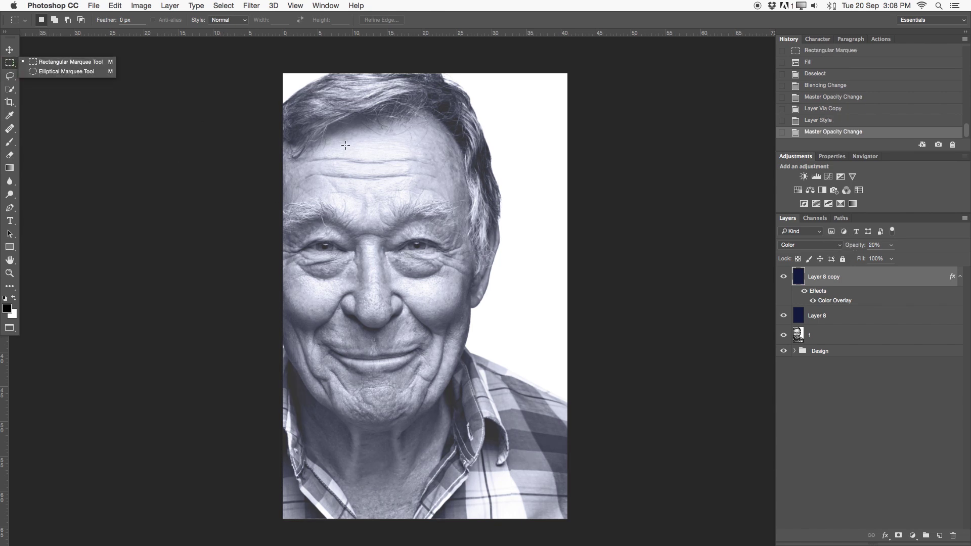
{"action": "left_click", "coordinate": [904, 282]}
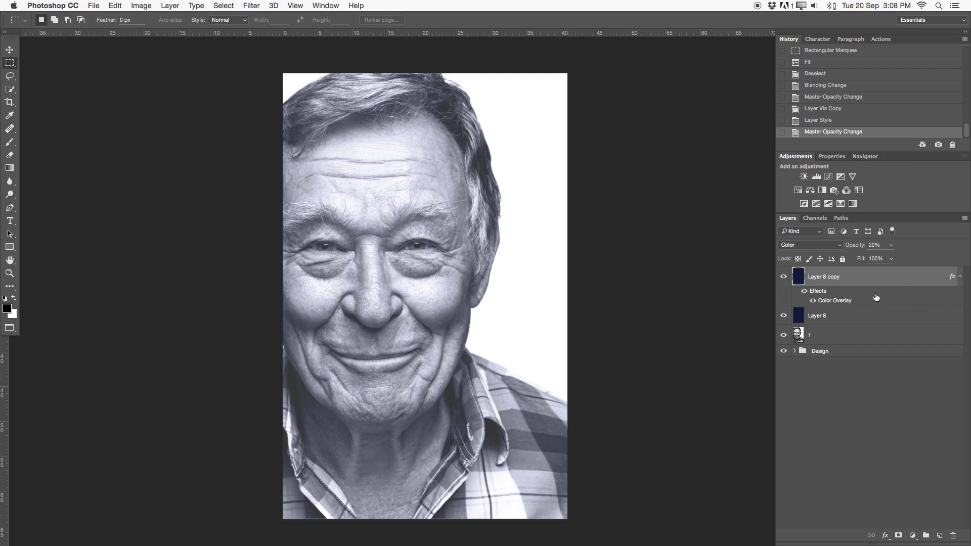
{"action": "left_click", "coordinate": [960, 278]}
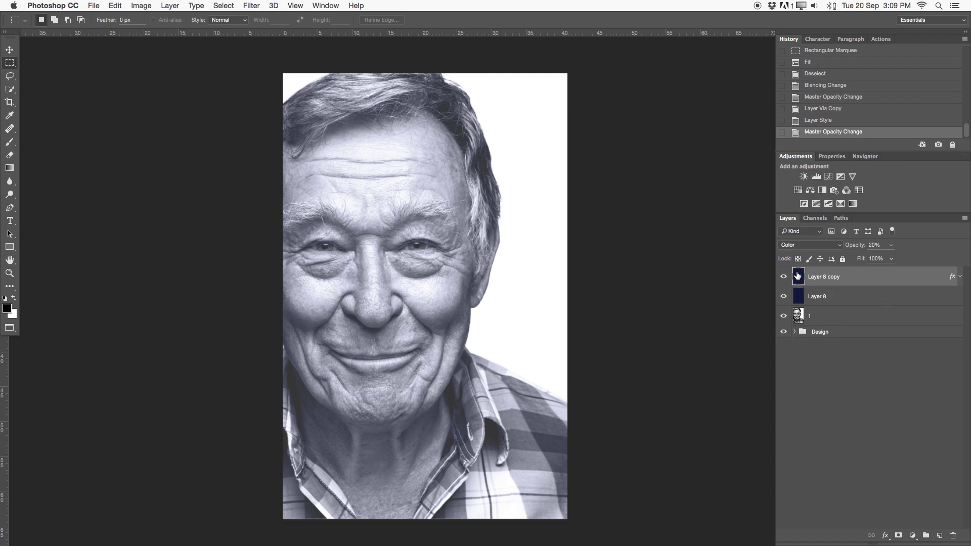
{"action": "left_click", "coordinate": [783, 278]}
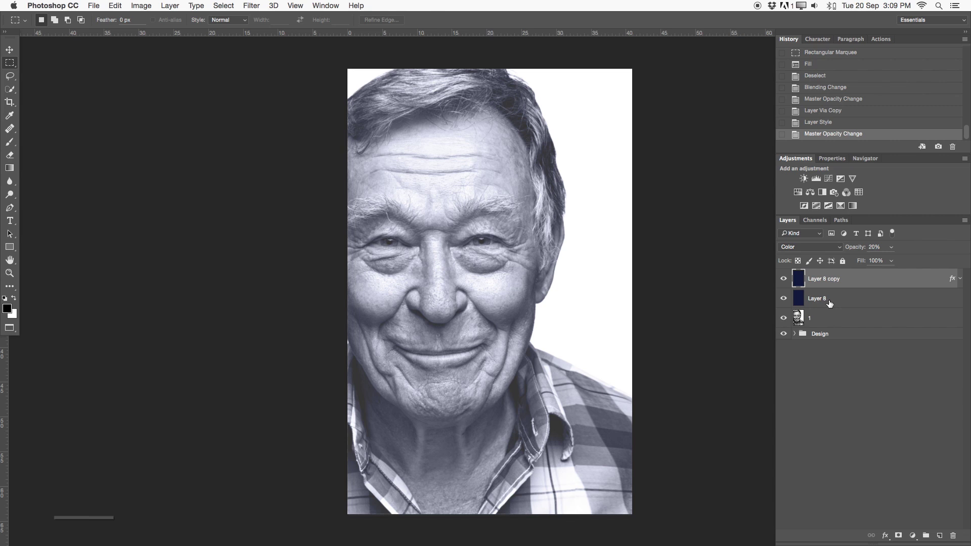
Group the portrait photo layer with the two navy tint layers and name the group Background.
{"action": "left_click", "coordinate": [834, 300], "text": "shift"}
{"action": "left_click", "coordinate": [837, 319], "text": "shift"}
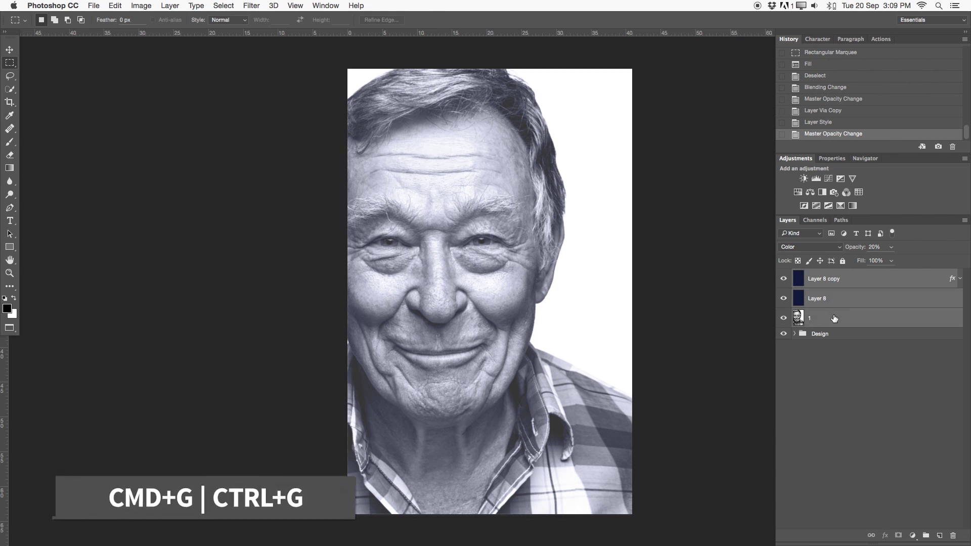
{"action": "key", "text": "super+g"}
{"action": "double_click", "coordinate": [820, 274]}
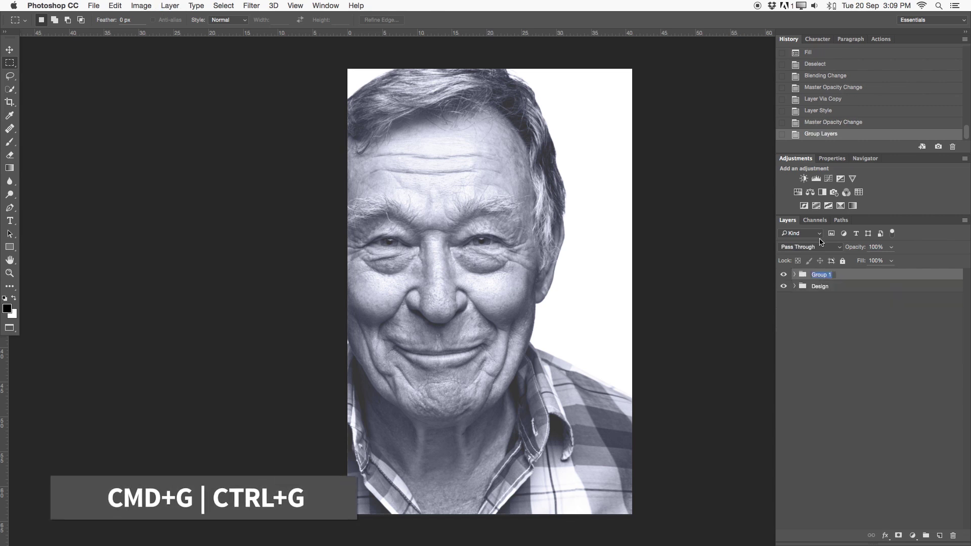
{"action": "type", "text": "Back"}
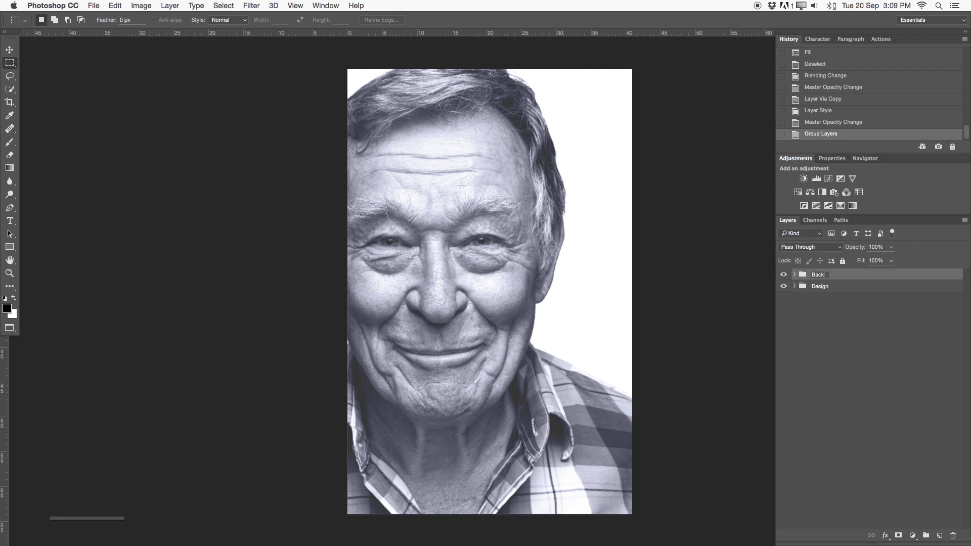
{"action": "type", "text": "ground"}
{"action": "key", "text": "Return"}
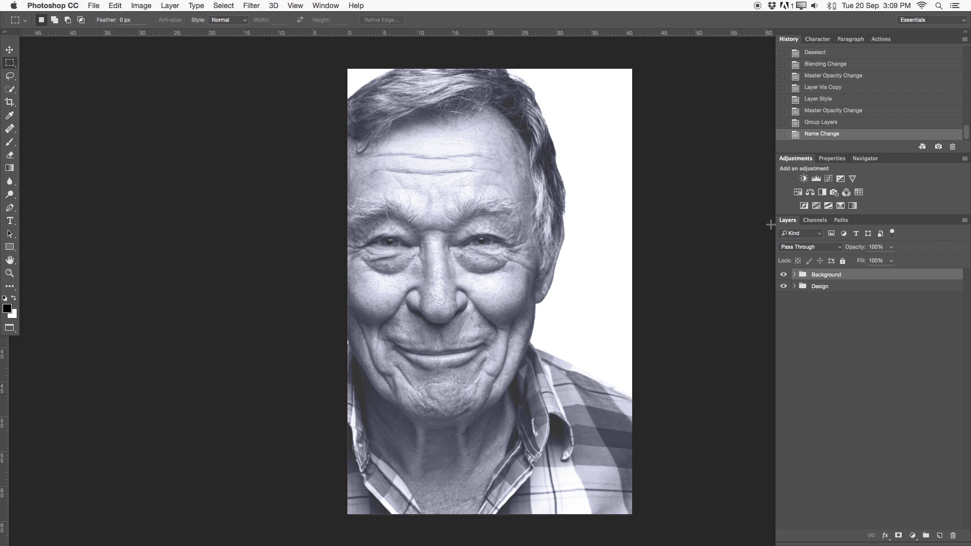
Add a new layer above the Background group and draw a closed triangular Pen path on the canvas's right edge, pointing left.
{"action": "left_click", "coordinate": [939, 536]}
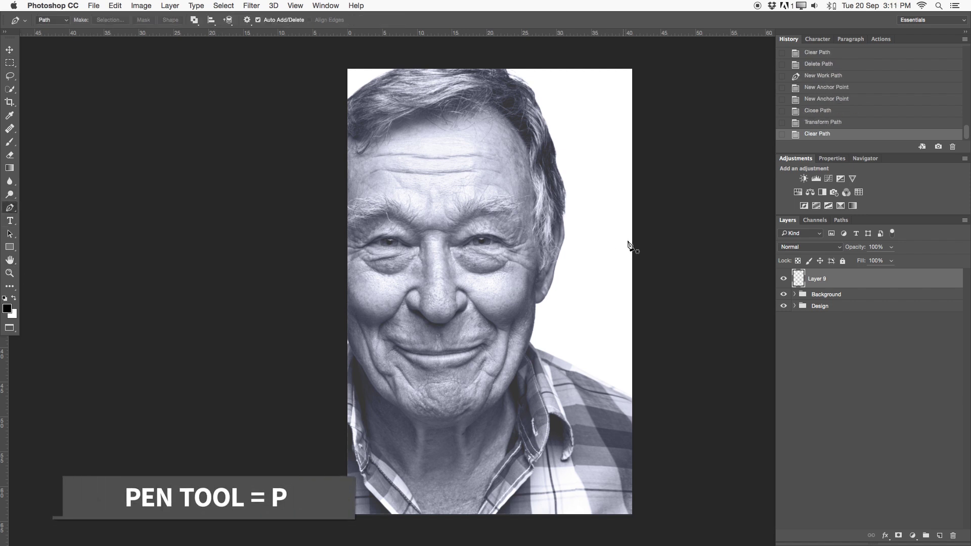
{"action": "left_click", "coordinate": [639, 230]}
{"action": "left_click", "coordinate": [640, 387]}
{"action": "left_click", "coordinate": [549, 298]}
{"action": "left_click", "coordinate": [639, 230]}
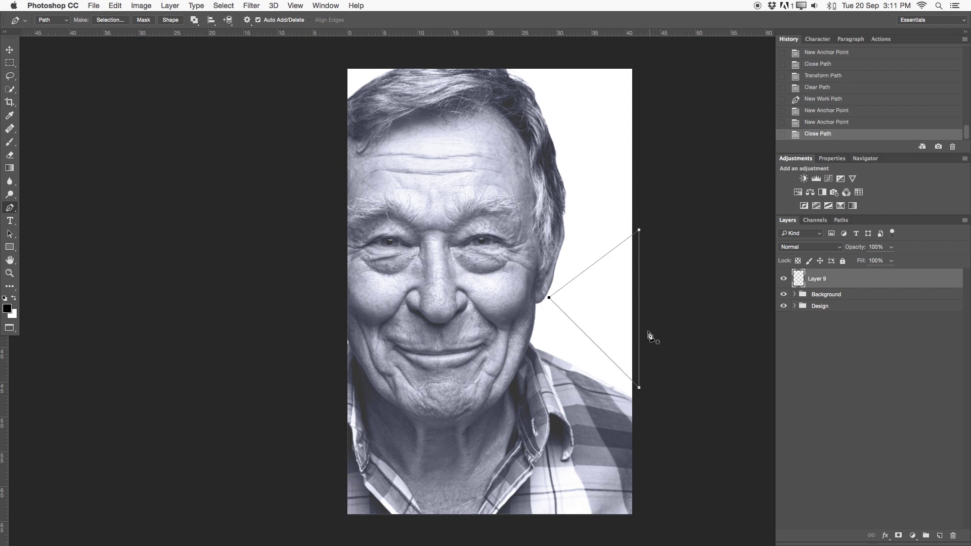
Enlarge the triangular path so its tip overlaps the man's cheek, and convert it to a new anti-aliased selection with 0 px feather.
{"action": "key", "text": "super+t"}
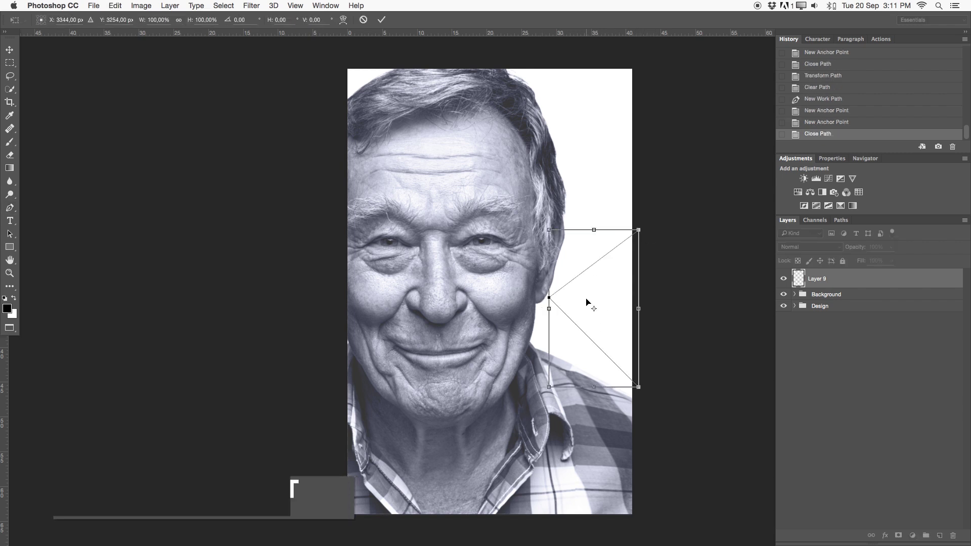
{"action": "left_click_drag", "start_coordinate": [548, 387], "coordinate": [461, 435]}
{"action": "left_click_drag", "start_coordinate": [592, 365], "coordinate": [592, 324]}
{"action": "key", "text": "Return"}
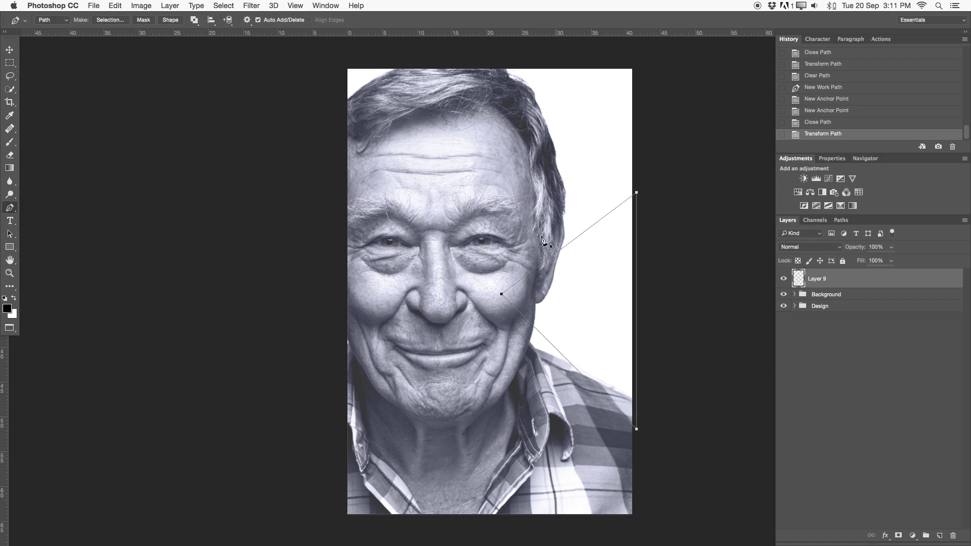
{"action": "right_click", "coordinate": [584, 298]}
{"action": "left_click", "coordinate": [608, 337]}
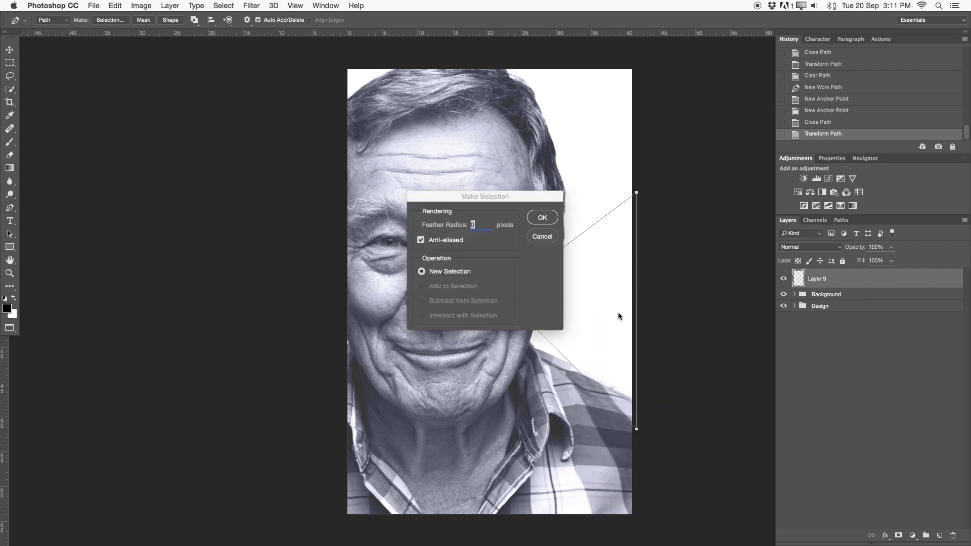
{"action": "left_click", "coordinate": [550, 219]}
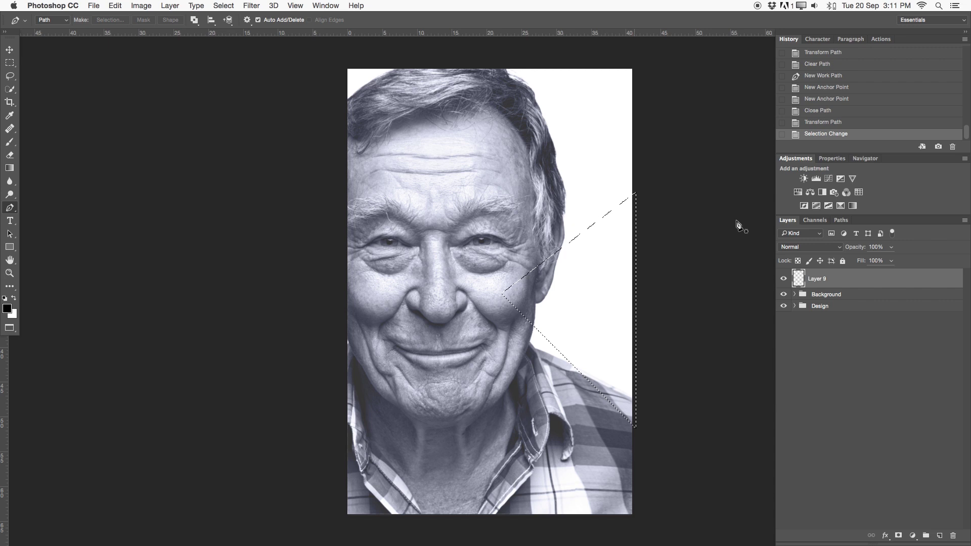
Fill the triangular selection with the tint layers' dark navy in Normal mode at 100% opacity, and deselect it.
{"action": "key", "text": "p"}
{"action": "key", "text": "m"}
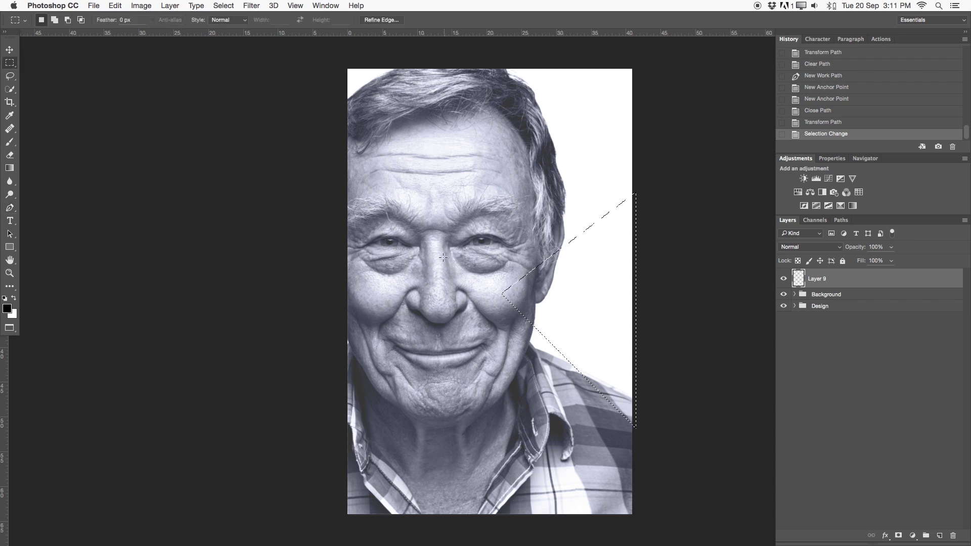
{"action": "right_click", "coordinate": [581, 302]}
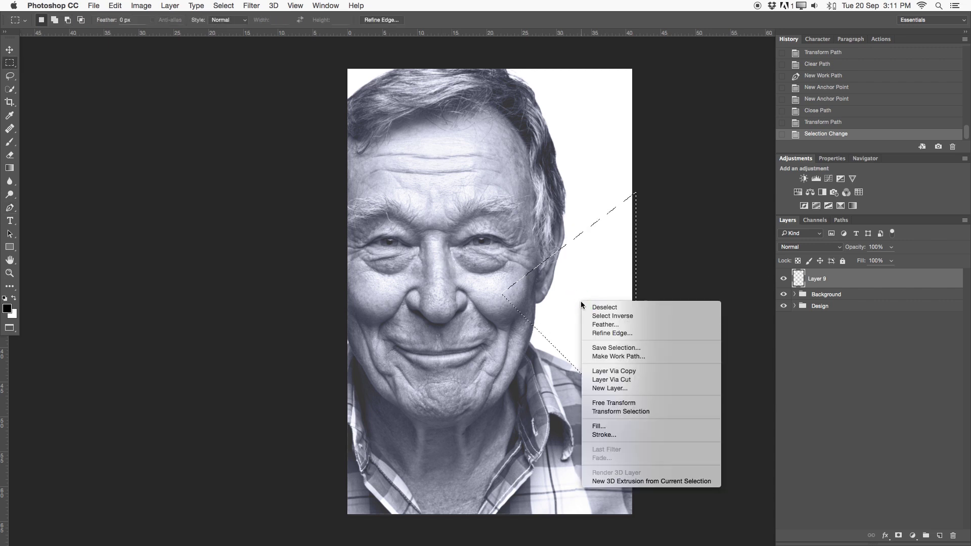
{"action": "left_click", "coordinate": [794, 294]}
{"action": "left_click", "coordinate": [794, 294]}
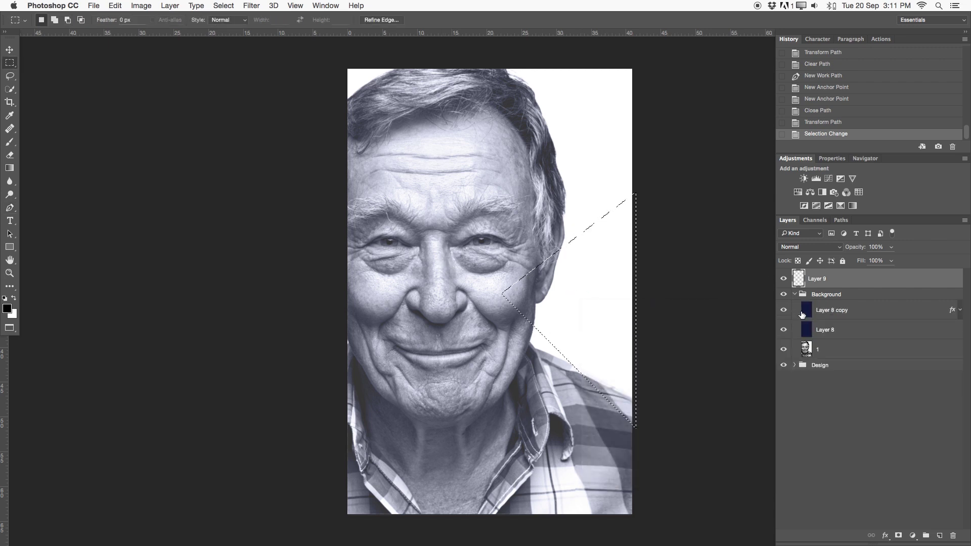
{"action": "right_click", "coordinate": [574, 293]}
{"action": "left_click", "coordinate": [595, 414]}
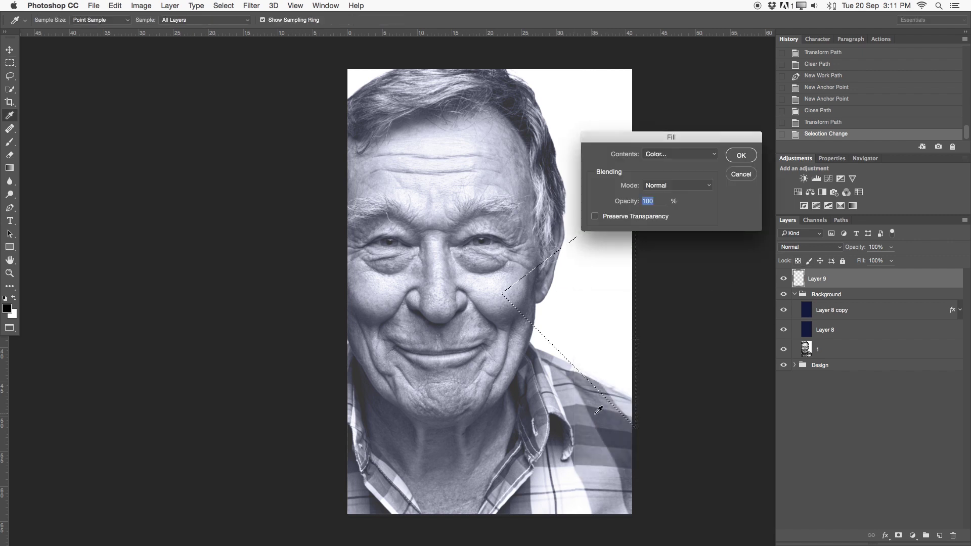
{"action": "left_click", "coordinate": [655, 155]}
{"action": "left_click", "coordinate": [658, 154]}
{"action": "left_click", "coordinate": [739, 276]}
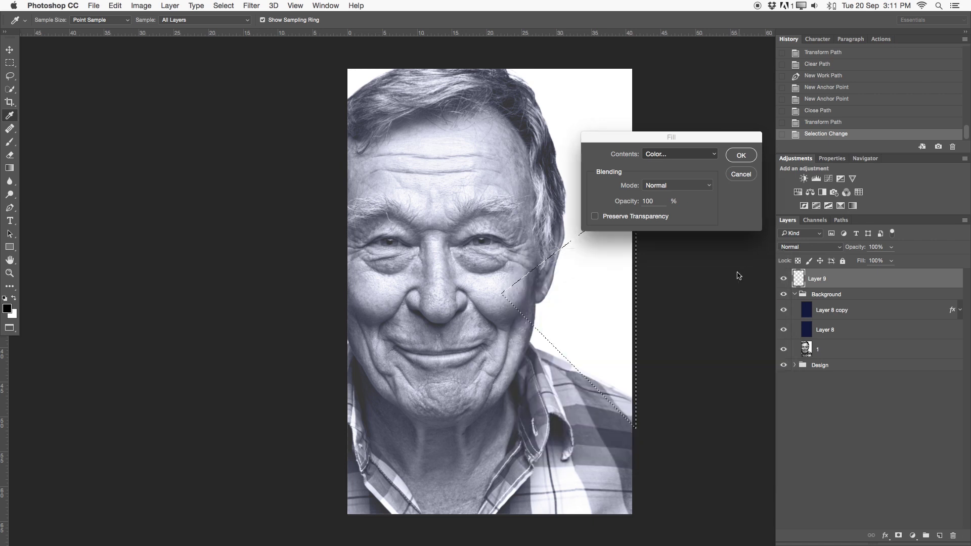
{"action": "left_click", "coordinate": [739, 164]}
{"action": "key", "text": "m"}
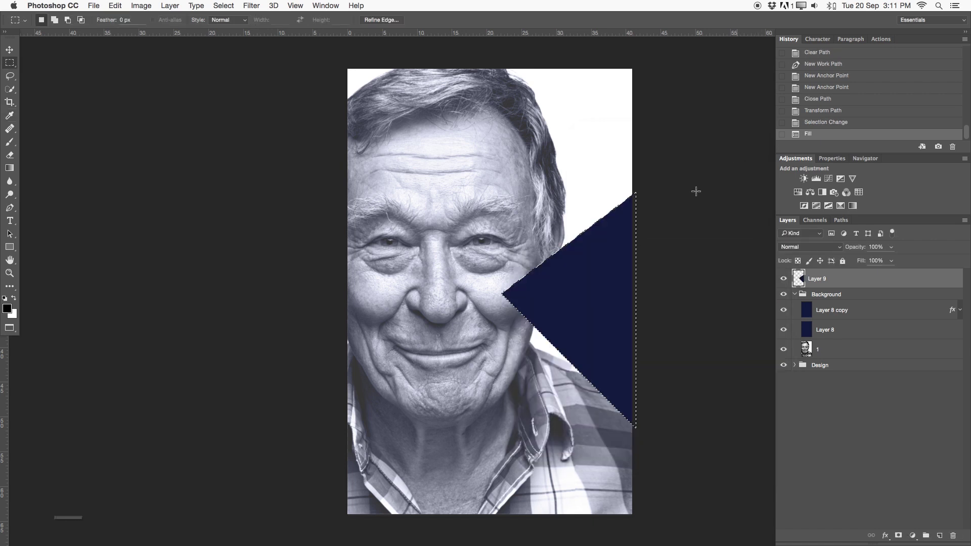
{"action": "key", "text": "super+d"}
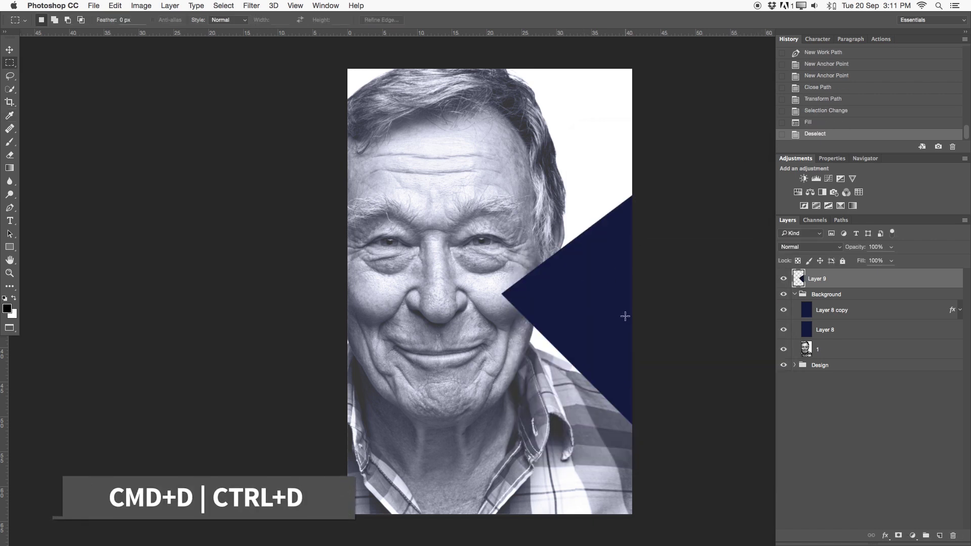
Set the triangle layer's opacity to 60% and compare the work with the finished Design group by toggling layer visibility.
{"action": "left_click", "coordinate": [875, 246]}
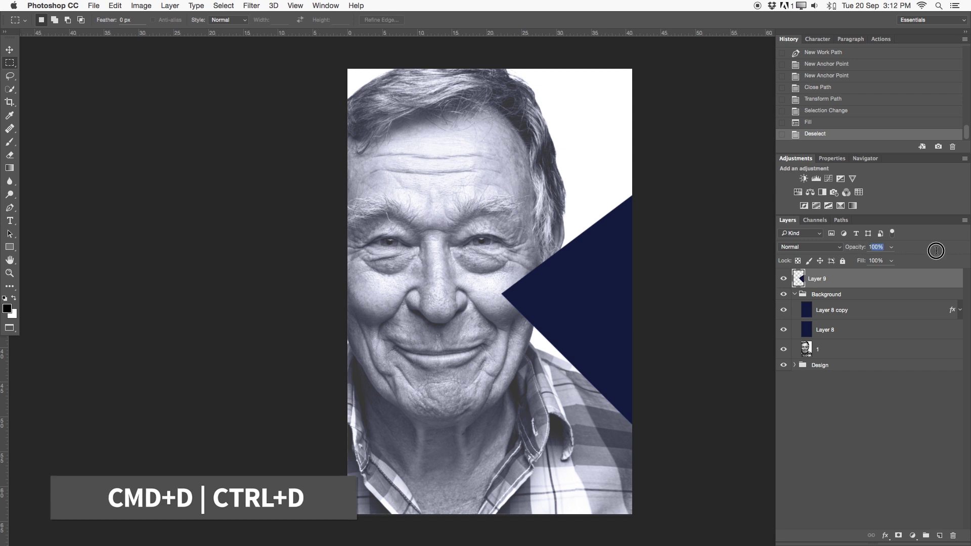
{"action": "type", "text": "060"}
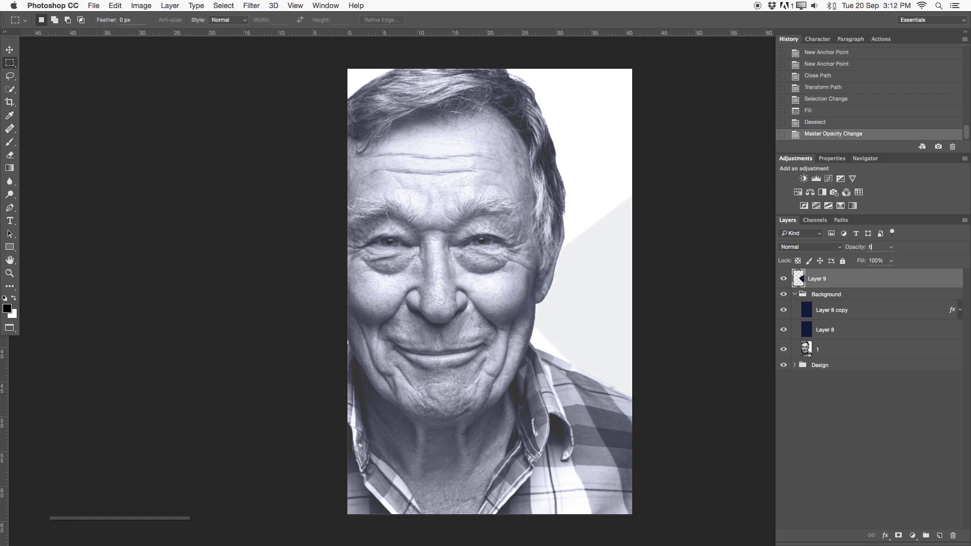
{"action": "left_click", "coordinate": [784, 279]}
{"action": "left_click", "coordinate": [784, 279]}
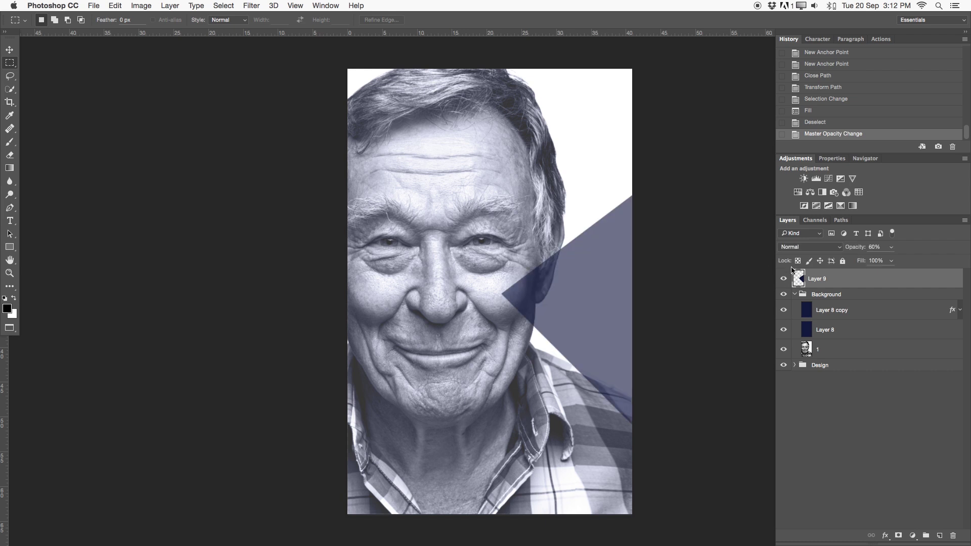
{"action": "left_click", "coordinate": [784, 279]}
{"action": "left_click", "coordinate": [784, 280]}
{"action": "left_click_drag", "start_coordinate": [783, 280], "coordinate": [783, 331]}
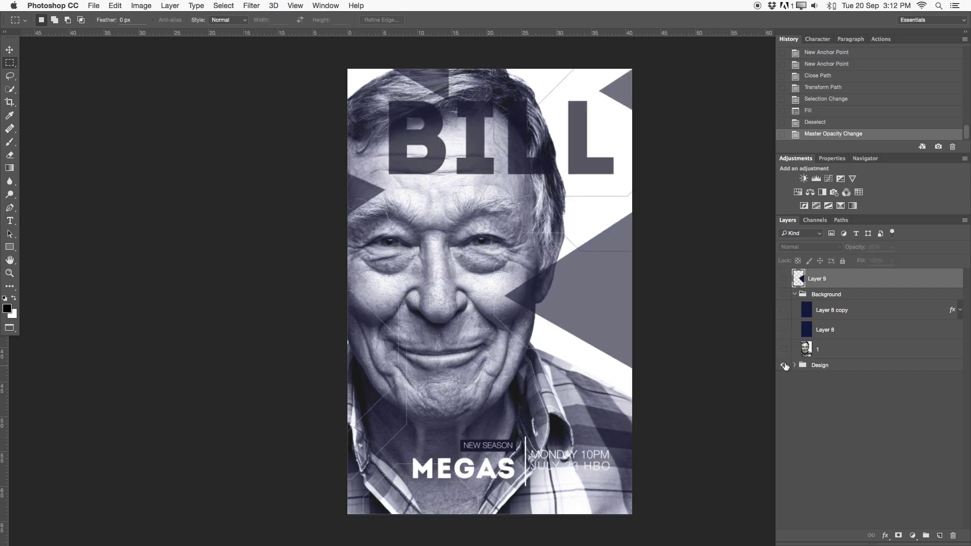
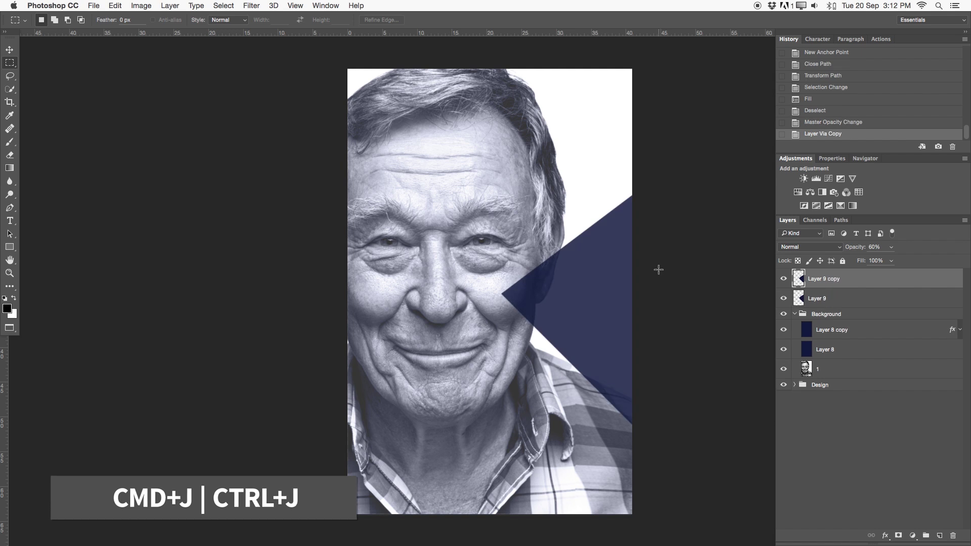
Duplicate the navy triangle layer, move the copy over the upper part of the portrait and scale it down to a small triangle.
{"action": "left_click_drag", "start_coordinate": [621, 279], "coordinate": [481, 187]}
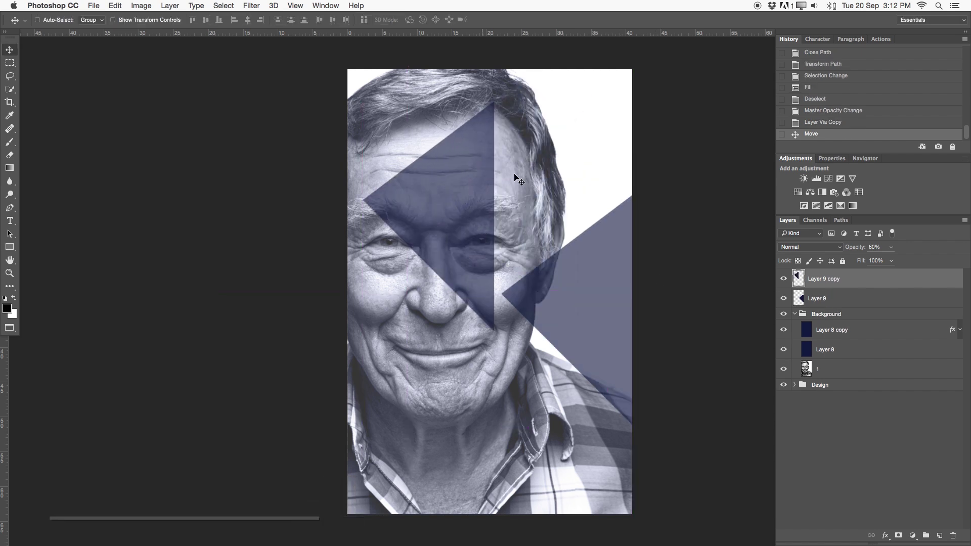
{"action": "key", "text": "super+t"}
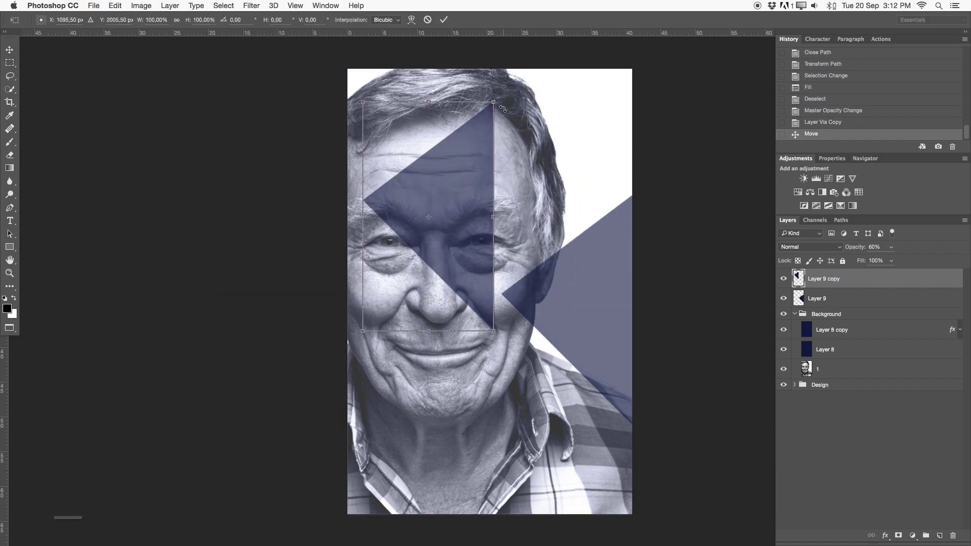
{"action": "left_click_drag", "start_coordinate": [493, 331], "coordinate": [405, 175]}
{"action": "left_click", "coordinate": [444, 19]}
{"action": "left_click_drag", "start_coordinate": [380, 129], "coordinate": [361, 237]}
Duplicate the small triangle twice, spread the three along the canvas's edges, and turn the last copy to point right from the left edge.
{"action": "key", "text": "super+j"}
{"action": "key", "text": "super+j"}
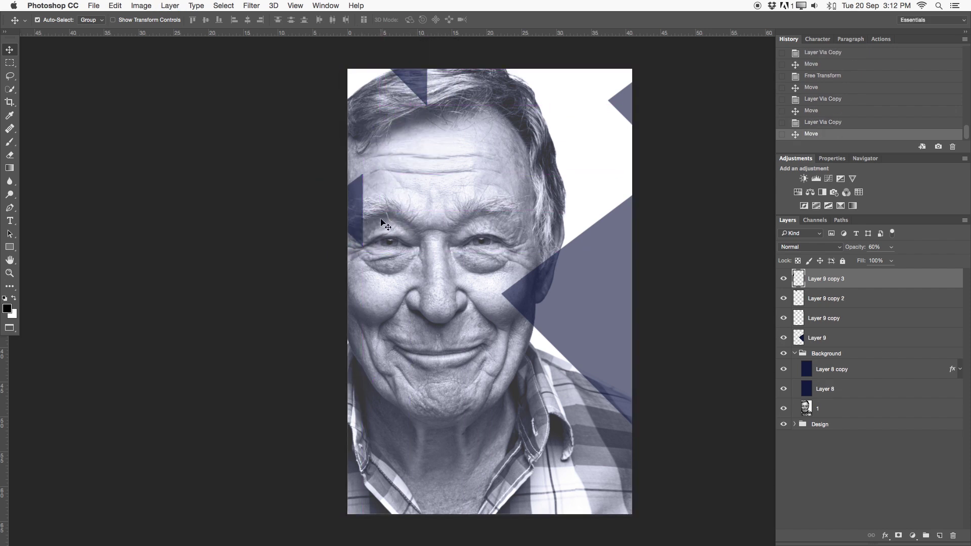
{"action": "key", "text": "super+t"}
{"action": "left_click_drag", "start_coordinate": [376, 173], "coordinate": [288, 281]}
{"action": "left_click", "coordinate": [444, 19]}
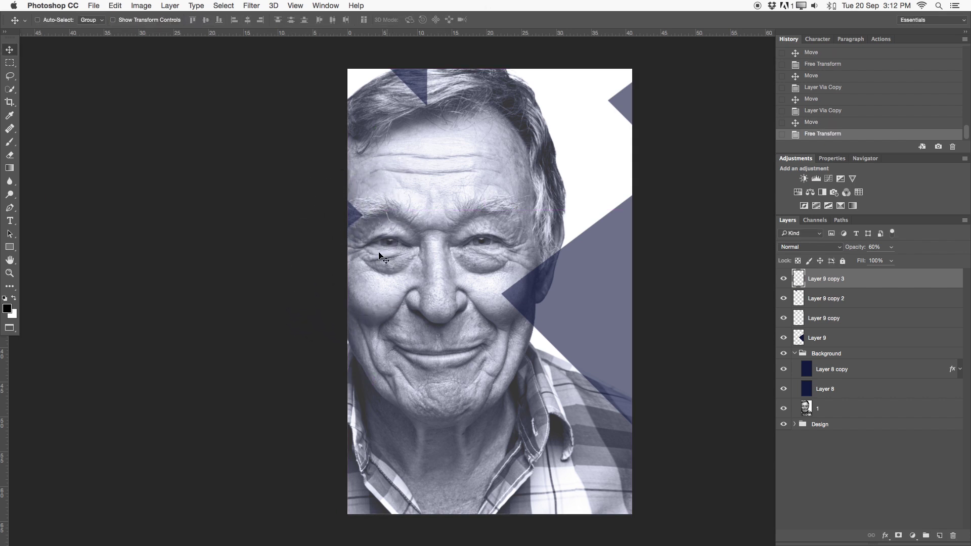
{"action": "left_click_drag", "start_coordinate": [336, 275], "coordinate": [349, 252]}
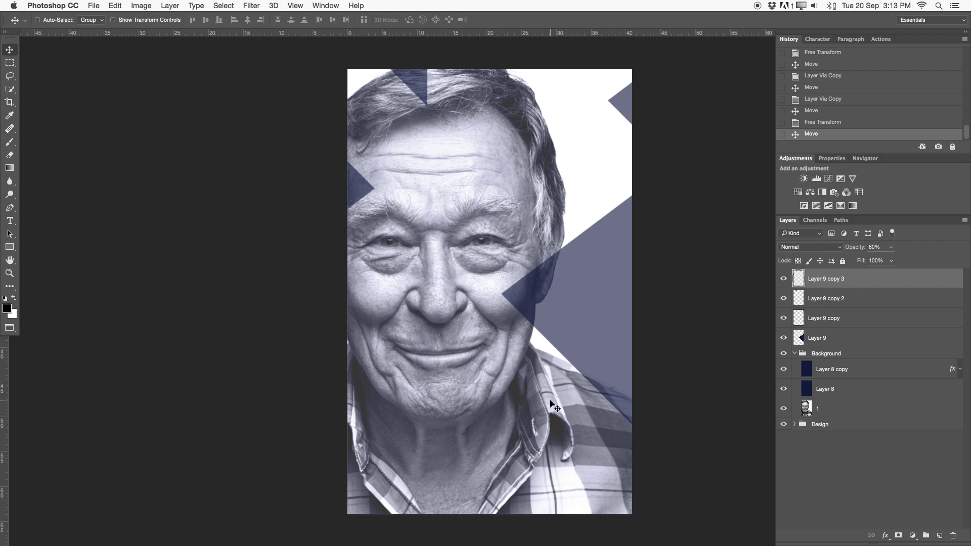
Group the four triangle layers and name the group Shape 1.
{"action": "left_click", "coordinate": [826, 302], "text": "shift"}
{"action": "left_click", "coordinate": [824, 318], "text": "shift"}
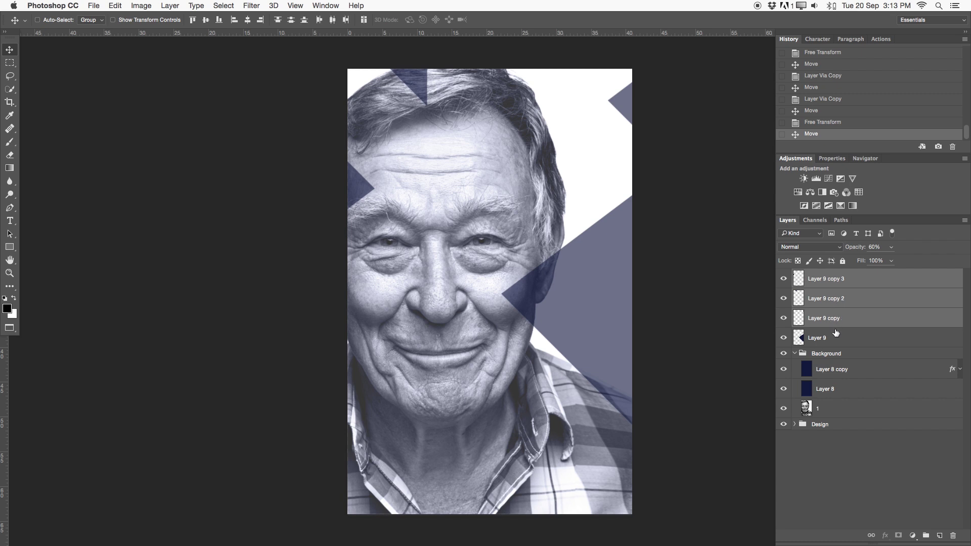
{"action": "left_click", "coordinate": [836, 338], "text": "shift"}
{"action": "key", "text": "ctrl+g"}
{"action": "double_click", "coordinate": [819, 274]}
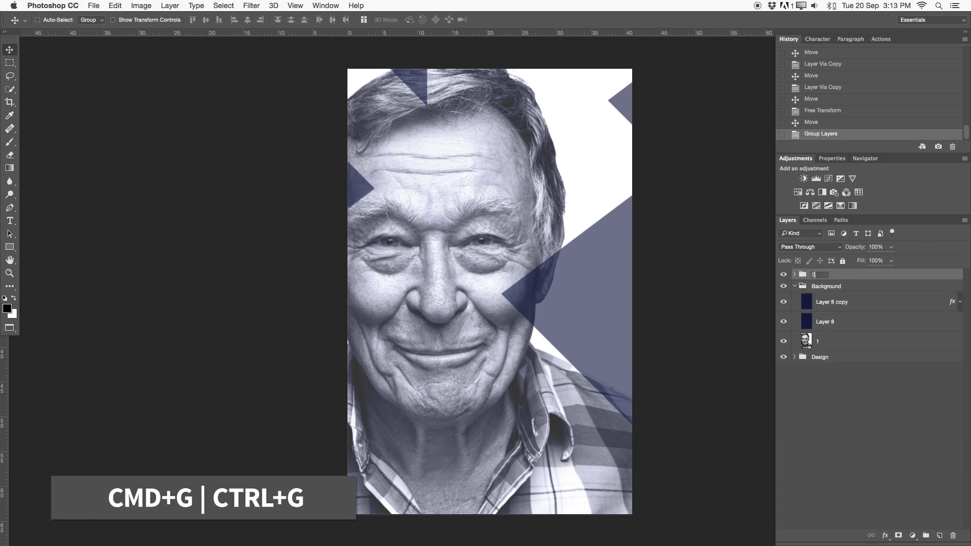
{"action": "type", "text": "Sh"}
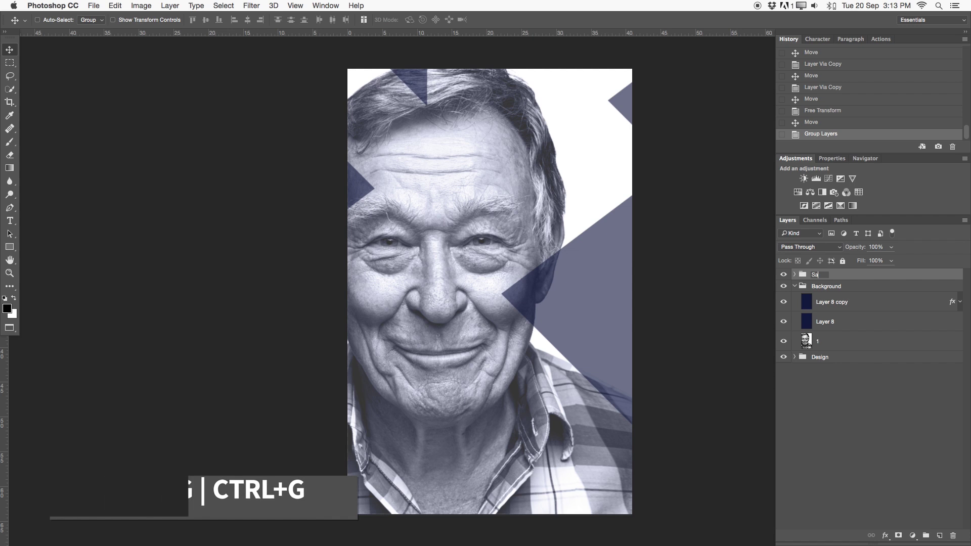
{"action": "type", "text": "ap"}
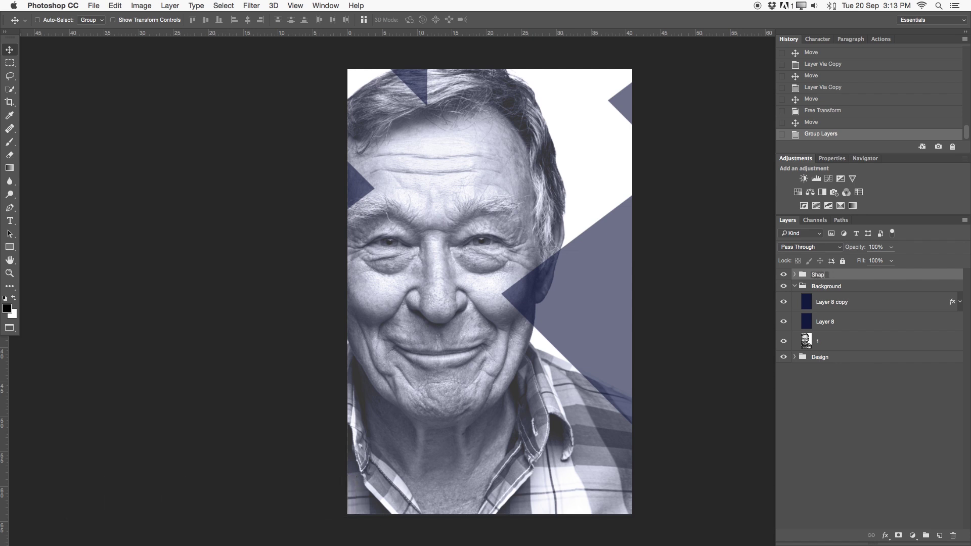
{"action": "type", "text": "e 2"}
{"action": "key", "text": "Return"}
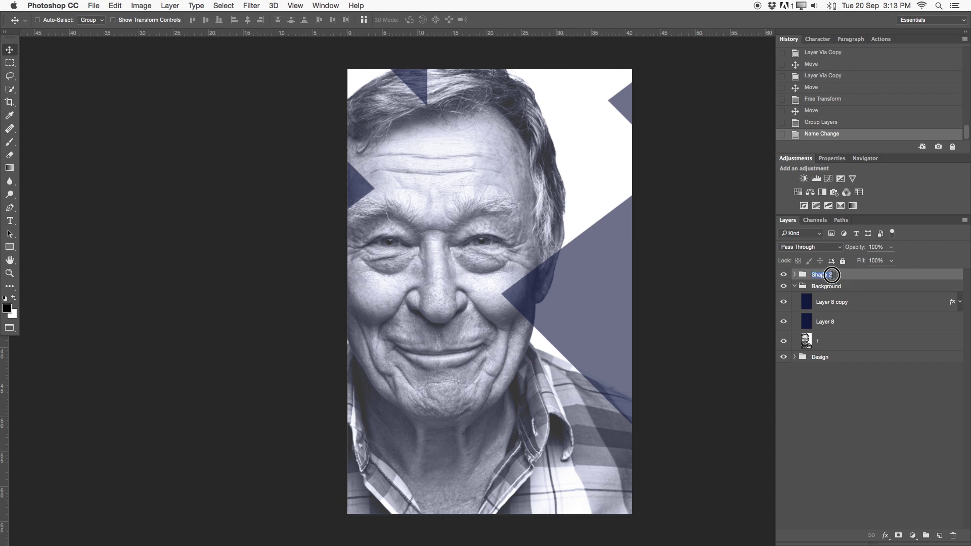
{"action": "key", "text": "Return"}
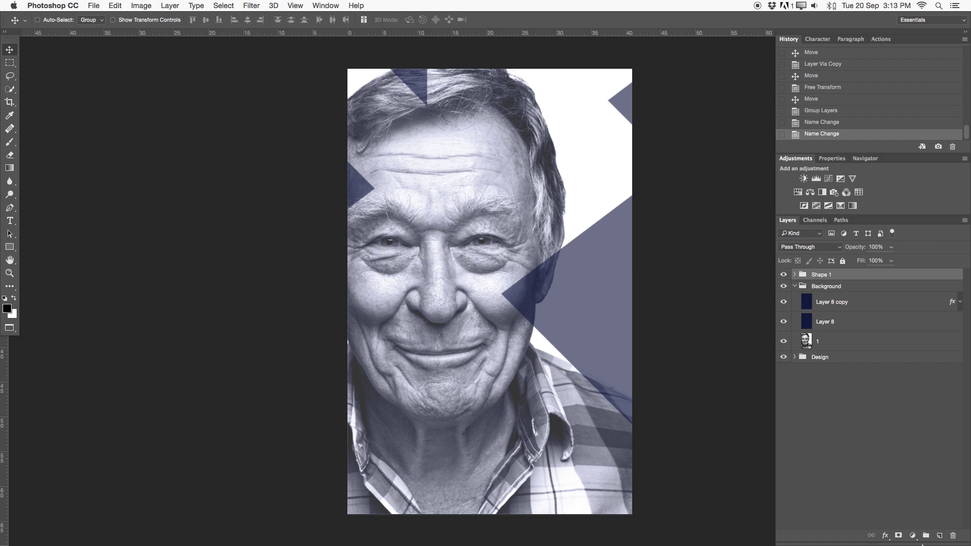
Add a new layer and pick the solid octagon as the shape for the Custom Shape tool.
{"action": "left_click", "coordinate": [938, 533]}
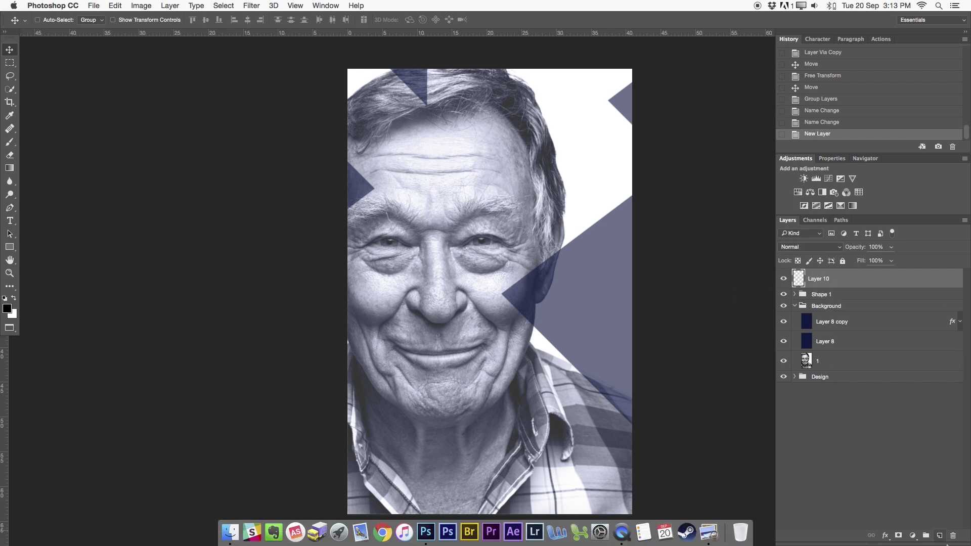
{"action": "key", "text": "u"}
{"action": "left_click", "coordinate": [10, 247]}
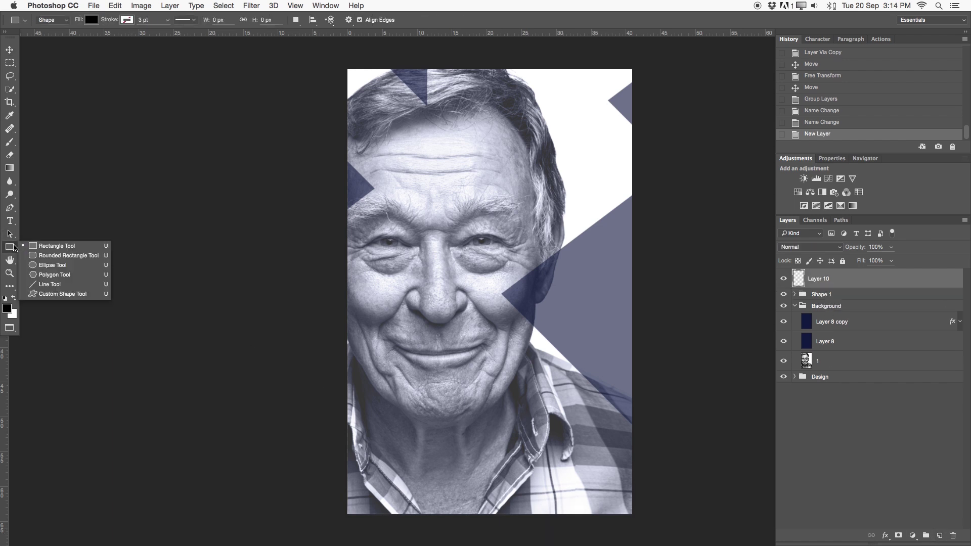
{"action": "left_click", "coordinate": [61, 294]}
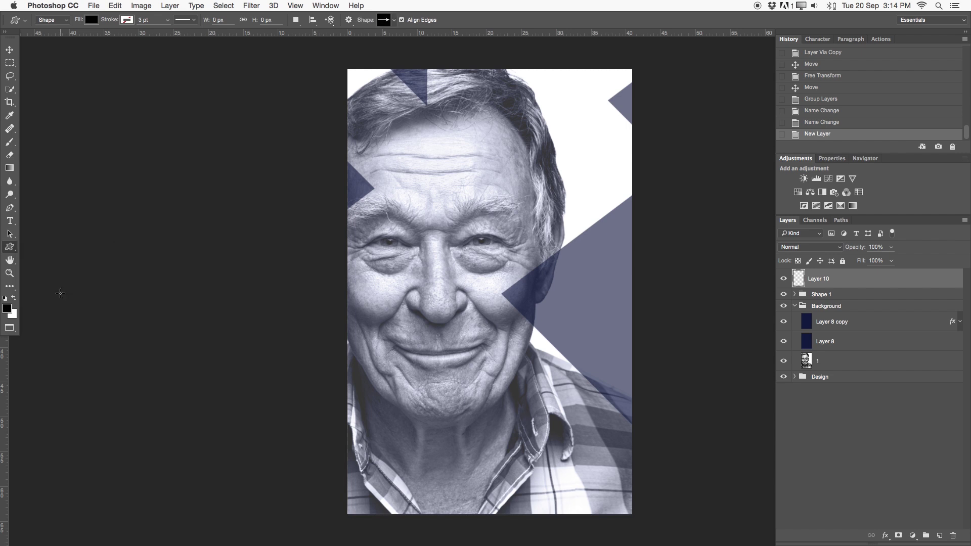
{"action": "left_click", "coordinate": [10, 247]}
{"action": "left_click", "coordinate": [60, 294]}
{"action": "left_click", "coordinate": [396, 20]}
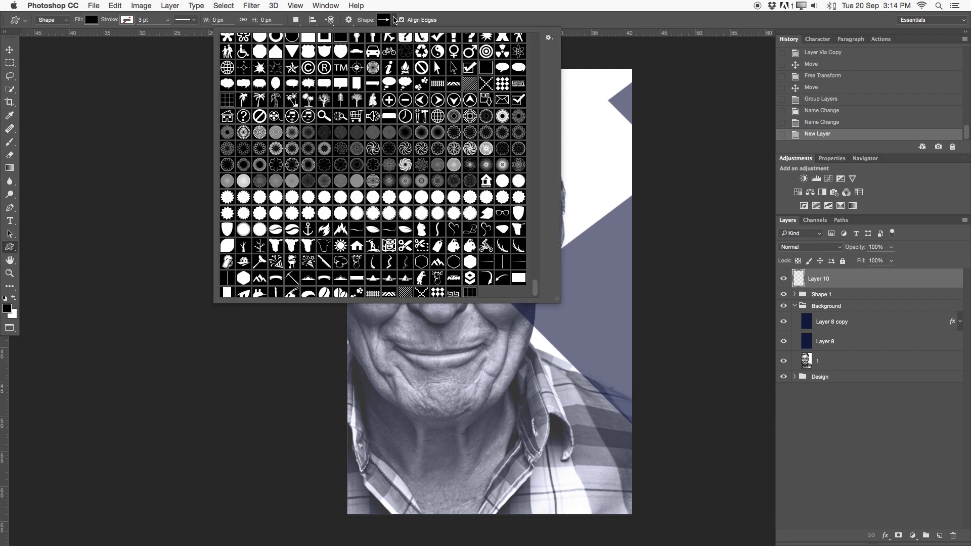
{"action": "left_click_drag", "start_coordinate": [530, 277], "coordinate": [524, 36]}
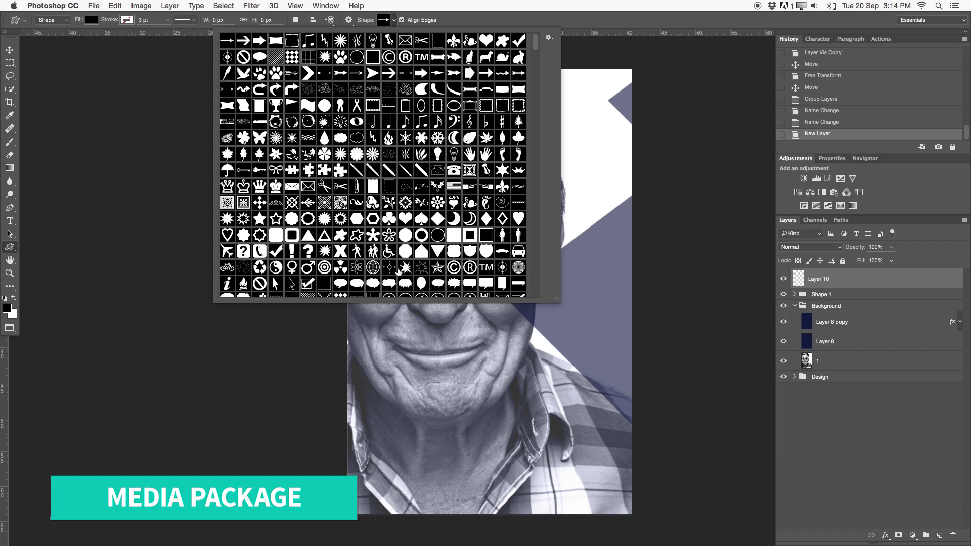
{"action": "left_click", "coordinate": [404, 251]}
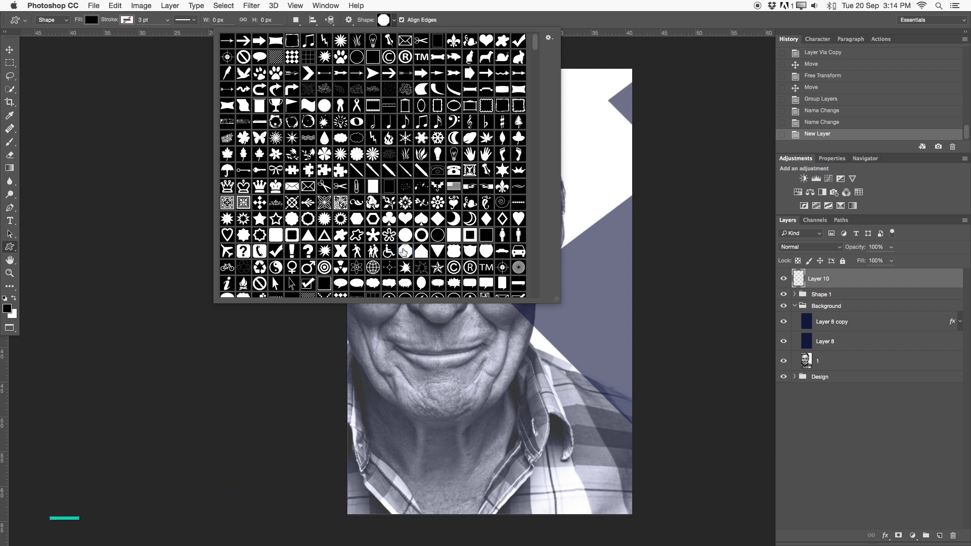
{"action": "left_click", "coordinate": [464, 15]}
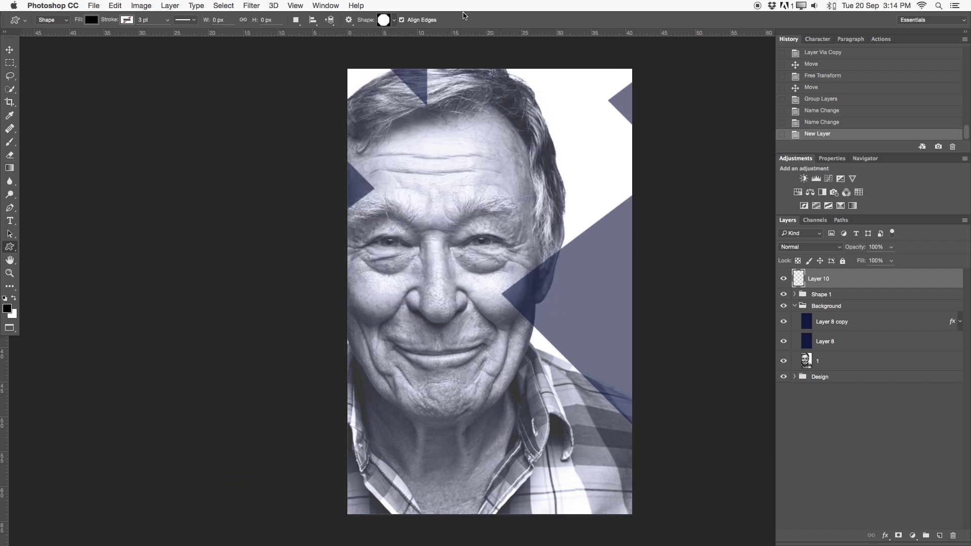
Set the custom shape to no fill with a white stroke 2 pt wide.
{"action": "left_click", "coordinate": [90, 22]}
{"action": "left_click", "coordinate": [49, 42]}
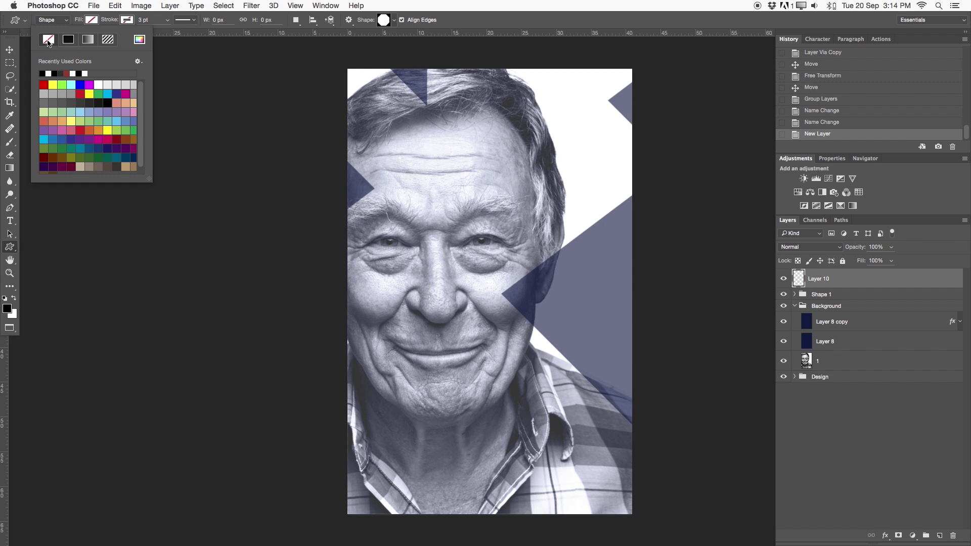
{"action": "left_click", "coordinate": [121, 29]}
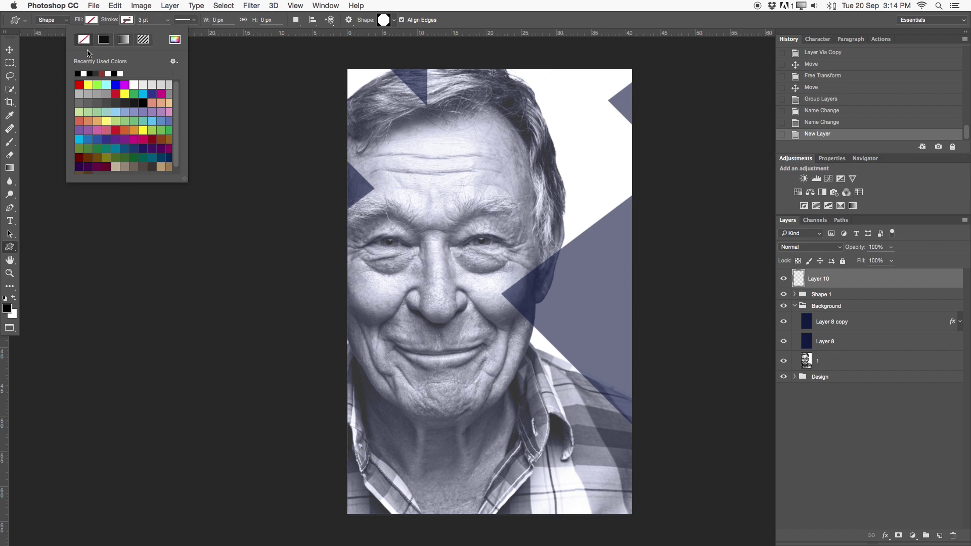
{"action": "left_click", "coordinate": [84, 73]}
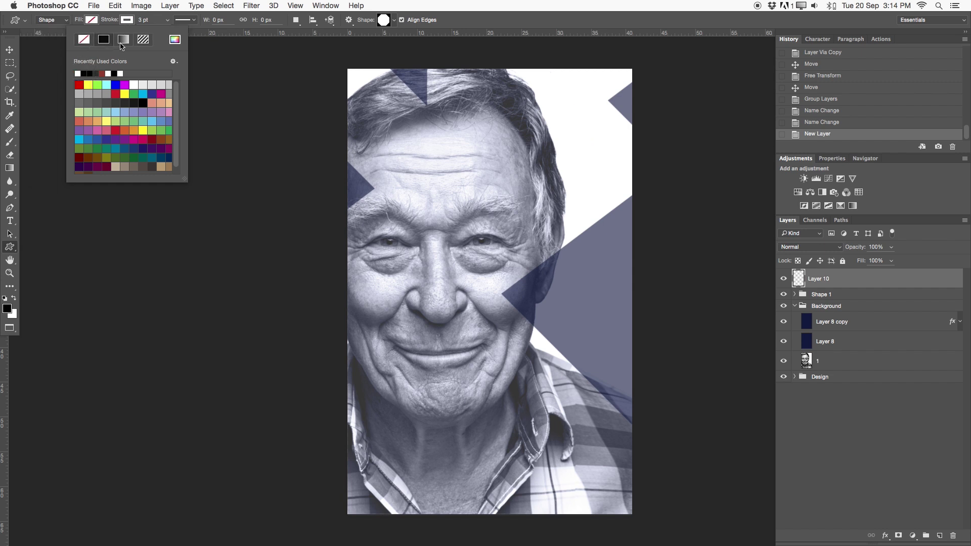
{"action": "left_click", "coordinate": [140, 20]}
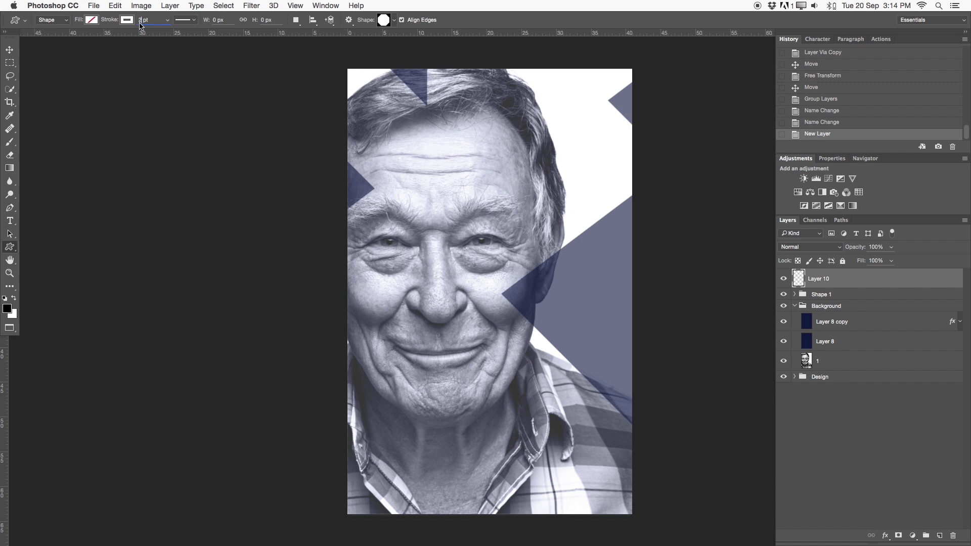
{"action": "type", "text": "2"}
Draw an octagon outline about 2706 px wide, hide its path, and move it partly off the canvas's lower left edge.
{"action": "left_click_drag", "start_coordinate": [392, 206], "coordinate": [591, 421]}
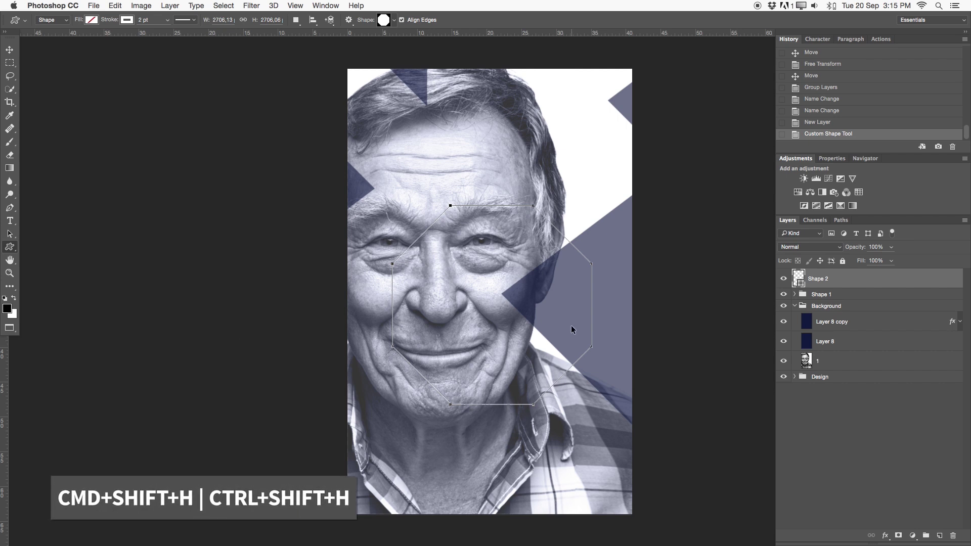
{"action": "key", "text": "super+shift+h"}
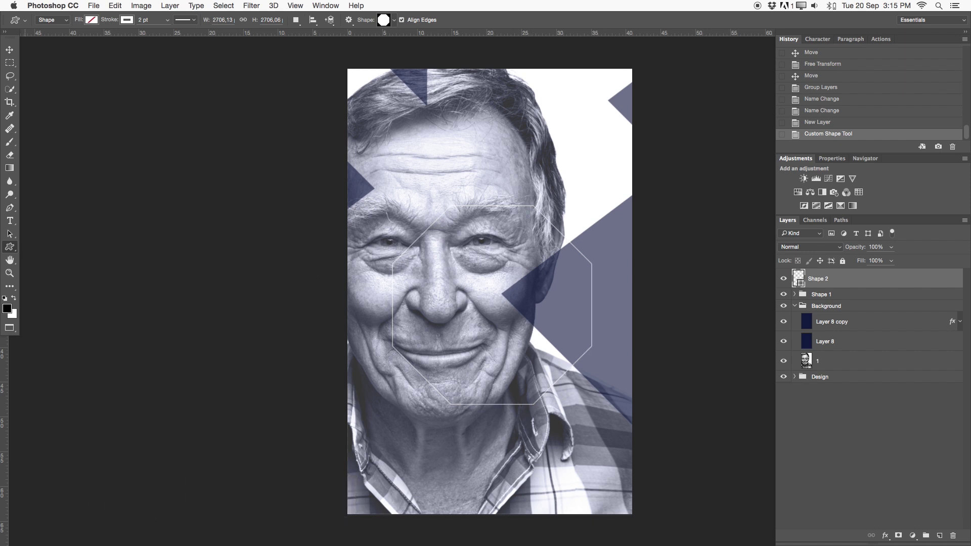
{"action": "left_click", "coordinate": [10, 51]}
{"action": "left_click_drag", "start_coordinate": [496, 271], "coordinate": [361, 405]}
{"action": "left_click_drag", "start_coordinate": [457, 340], "coordinate": [383, 335]}
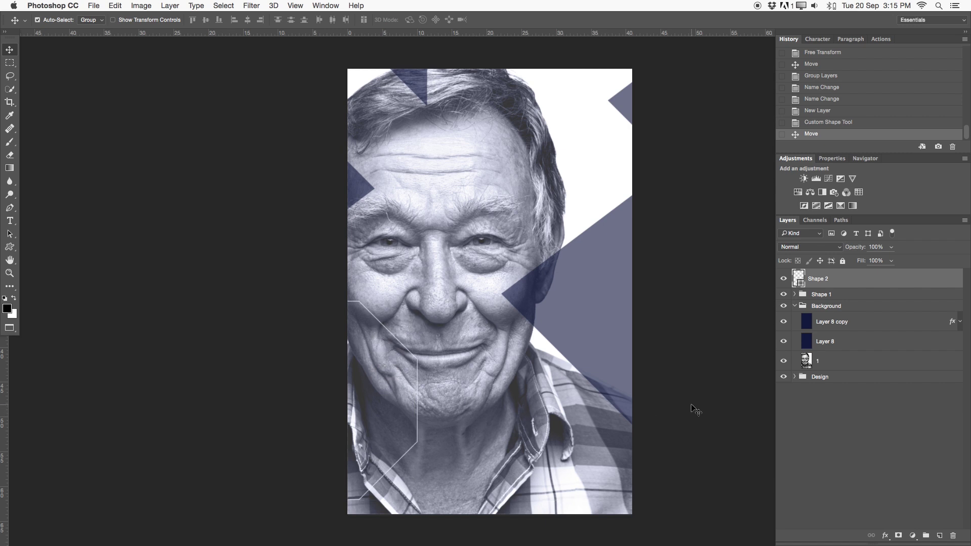
Duplicate the octagon layer with the copy offset up and left, and set the original Shape 2 layer's opacity to 60%.
{"action": "key", "text": "ctrl+j"}
{"action": "left_click_drag", "start_coordinate": [349, 371], "coordinate": [370, 348]}
{"action": "left_click", "coordinate": [883, 299]}
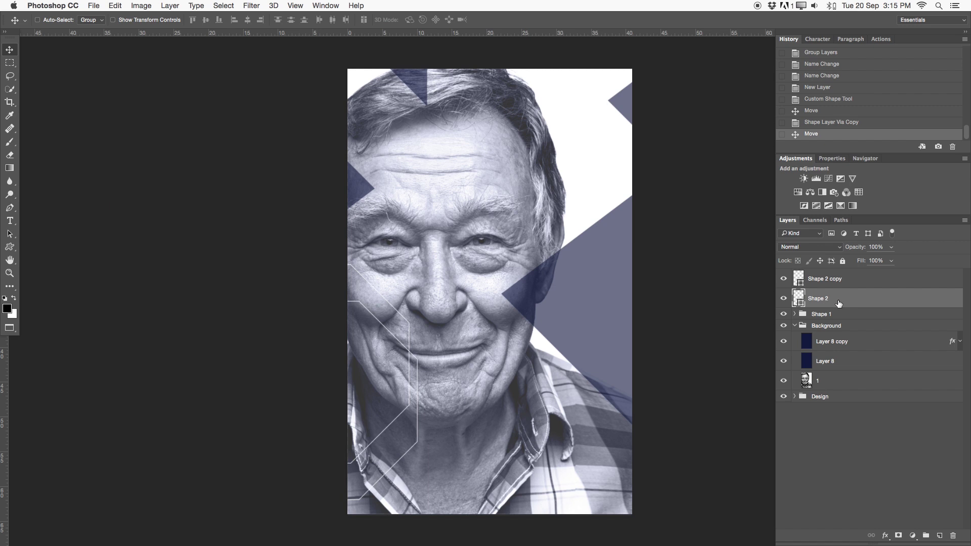
{"action": "left_click_drag", "start_coordinate": [865, 246], "coordinate": [840, 248]}
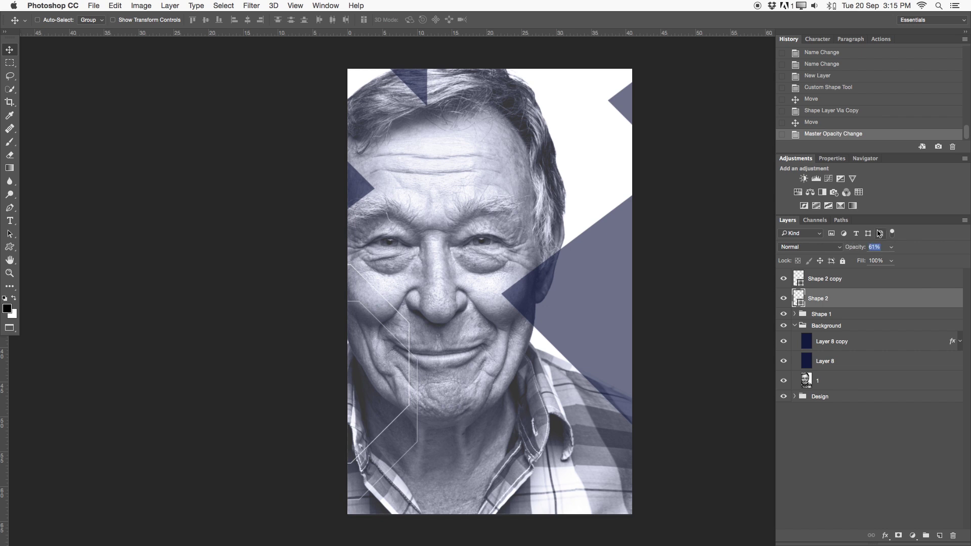
{"action": "type", "text": "60"}
Delete the full-opacity octagon copy and replace it with a duplicate of the 60% octagon, offset upward and slightly left.
{"action": "left_click", "coordinate": [880, 285]}
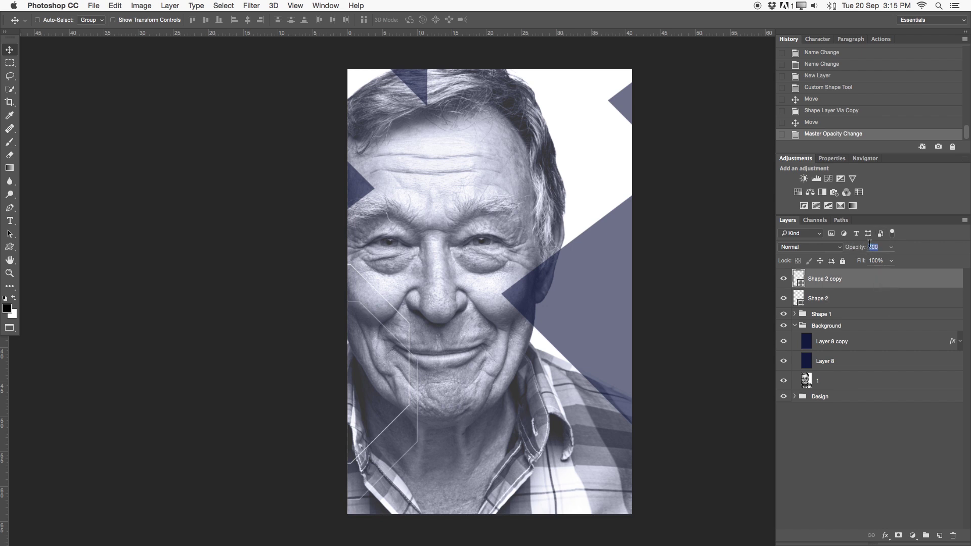
{"action": "left_click", "coordinate": [871, 302]}
{"action": "left_click", "coordinate": [875, 285]}
{"action": "left_click", "coordinate": [878, 282]}
{"action": "left_click_drag", "start_coordinate": [838, 283], "coordinate": [953, 535]}
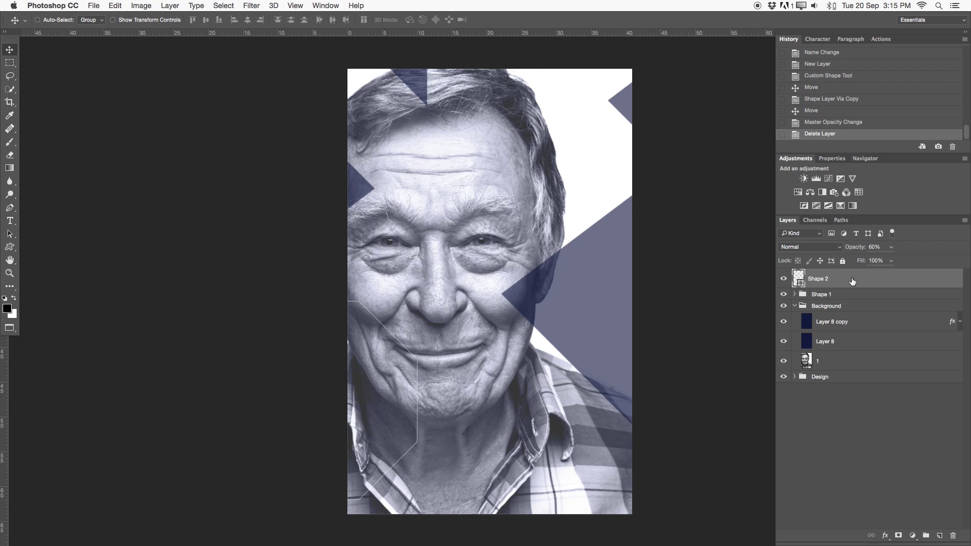
{"action": "key", "text": "super+j"}
{"action": "left_click_drag", "start_coordinate": [381, 359], "coordinate": [378, 318]}
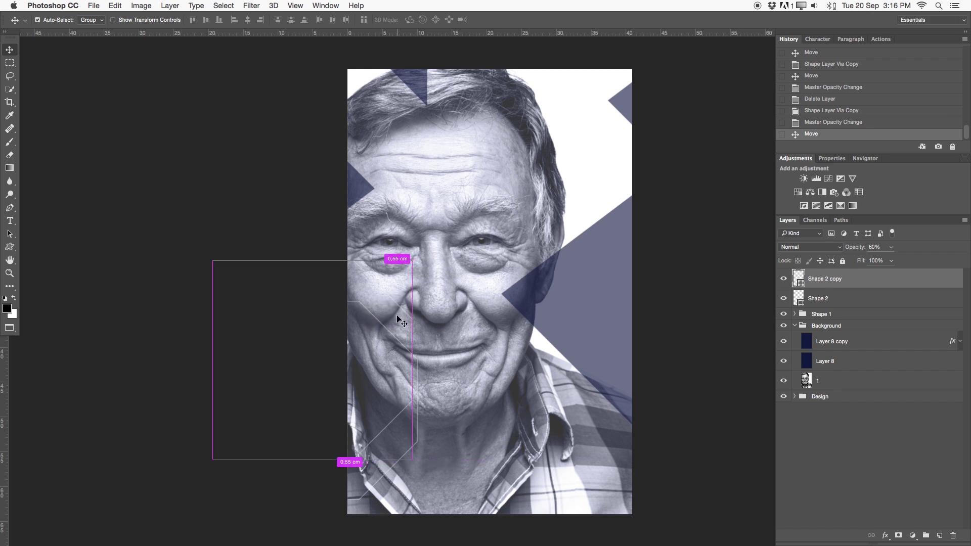
Duplicate the octagon again, move the copy over the large navy triangle and scale it down to roughly half its size.
{"action": "key", "text": "super+j"}
{"action": "left_click_drag", "start_coordinate": [396, 319], "coordinate": [609, 299]}
{"action": "key", "text": "super+t"}
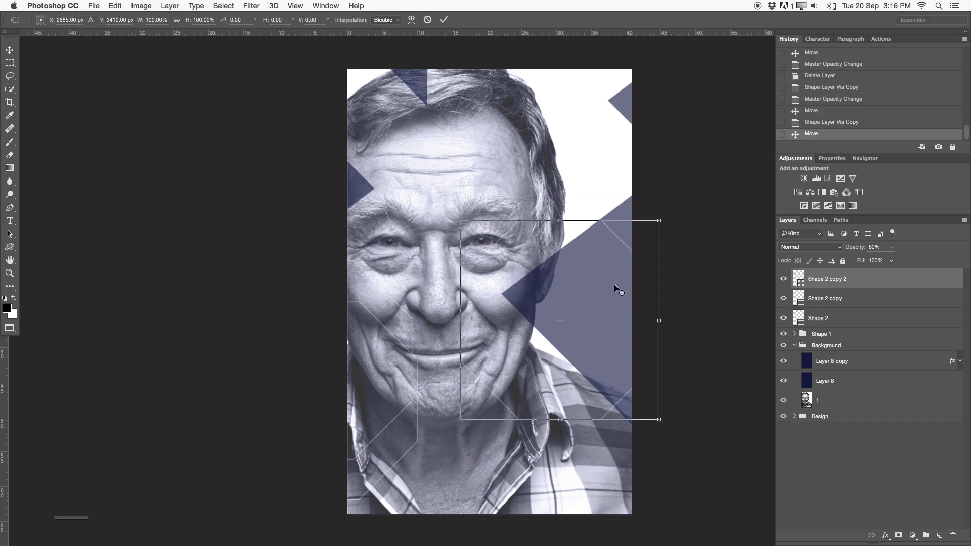
{"action": "left_click_drag", "start_coordinate": [659, 221], "coordinate": [570, 258]}
{"action": "key", "text": "Return"}
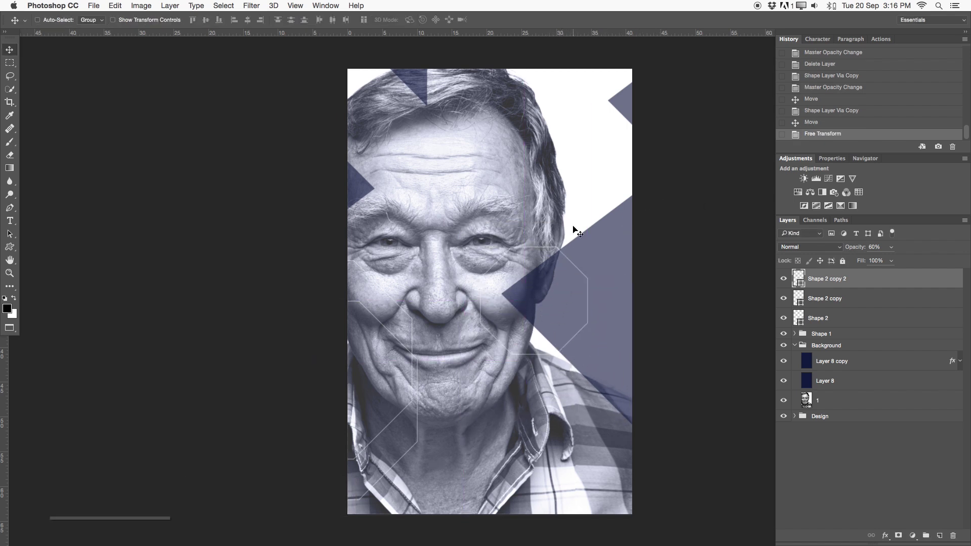
Make three copies of the small octagon, overlapping two in the canvas's upper left corner and placing one over the hair's right side.
{"action": "left_click_drag", "start_coordinate": [574, 259], "coordinate": [373, 59]}
{"action": "mouse_move", "coordinate": [386, 169]}
{"action": "left_mouse_down"}
{"action": "mouse_move", "coordinate": [405, 182]}
{"action": "mouse_move", "coordinate": [375, 187]}
{"action": "mouse_move", "coordinate": [390, 178]}
{"action": "left_mouse_up"}
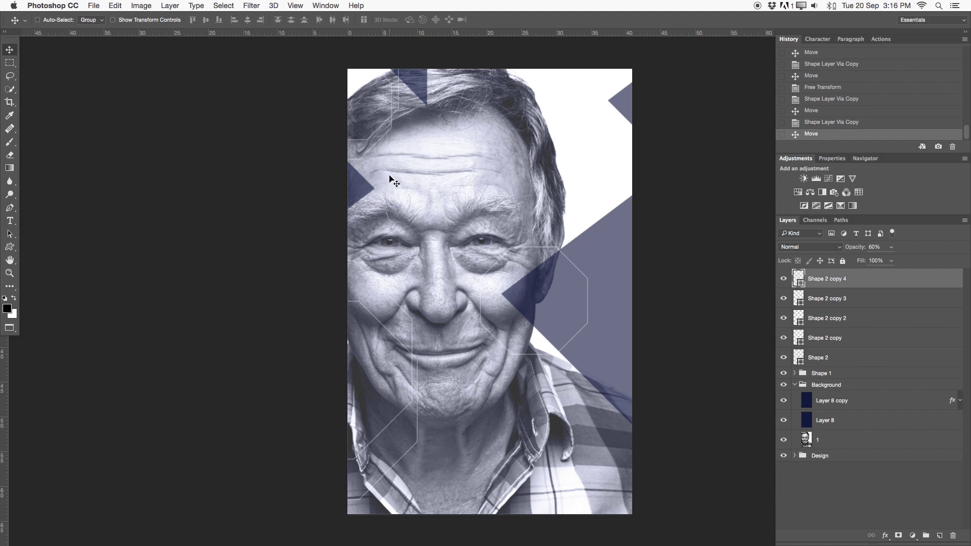
{"action": "left_click_drag", "start_coordinate": [390, 180], "coordinate": [561, 211]}
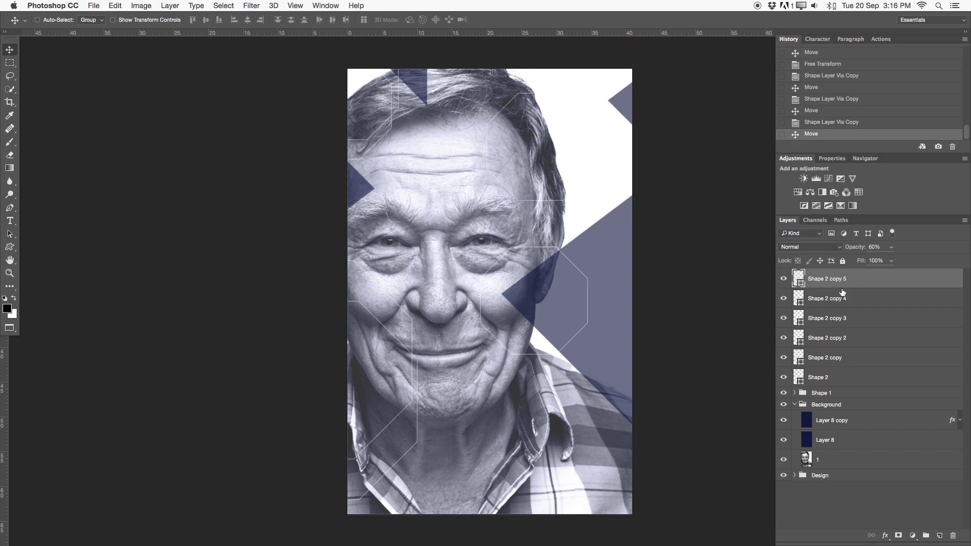
Apply a Color Overlay in dark navy 05195a to the octagon over the hair's right side.
{"action": "double_click", "coordinate": [867, 281]}
{"action": "left_click_drag", "start_coordinate": [547, 136], "coordinate": [895, 124]}
{"action": "left_click", "coordinate": [673, 269]}
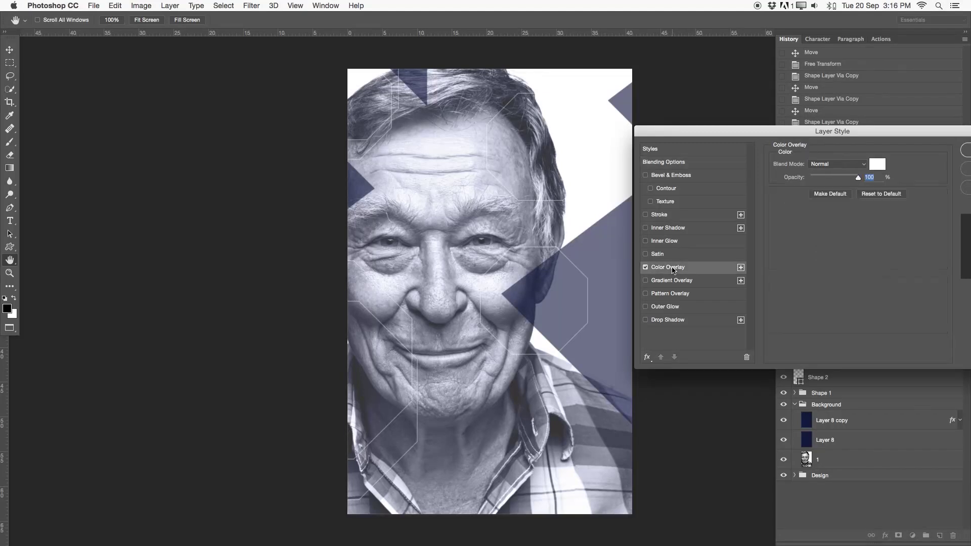
{"action": "left_click", "coordinate": [876, 167]}
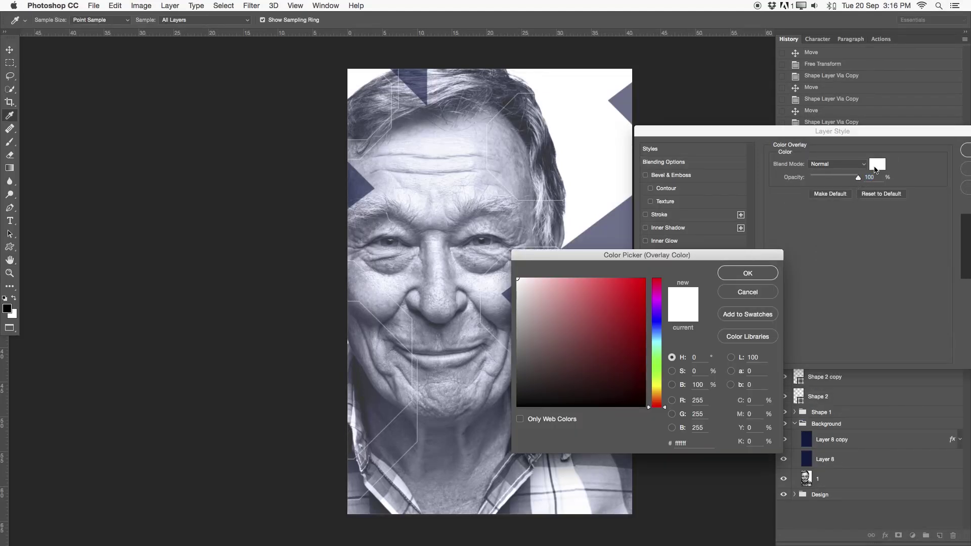
{"action": "left_click_drag", "start_coordinate": [649, 333], "coordinate": [650, 327]}
{"action": "left_click_drag", "start_coordinate": [627, 353], "coordinate": [637, 361]}
{"action": "left_click", "coordinate": [736, 275]}
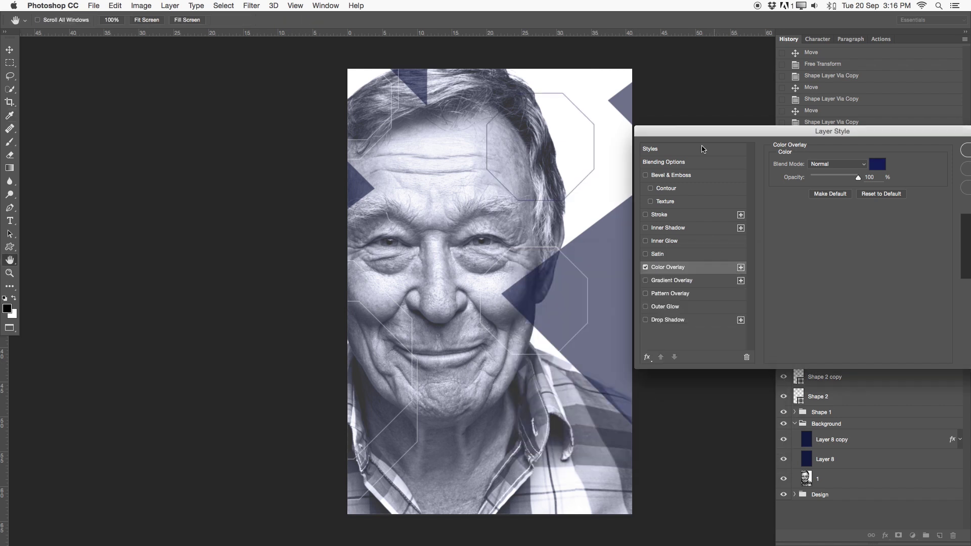
{"action": "left_click_drag", "start_coordinate": [713, 132], "coordinate": [420, 207]}
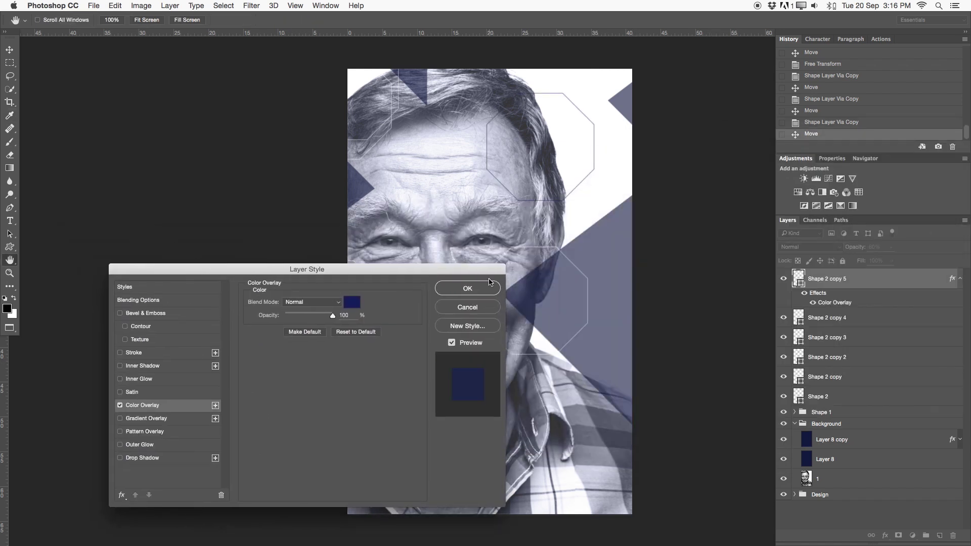
{"action": "left_click", "coordinate": [467, 288]}
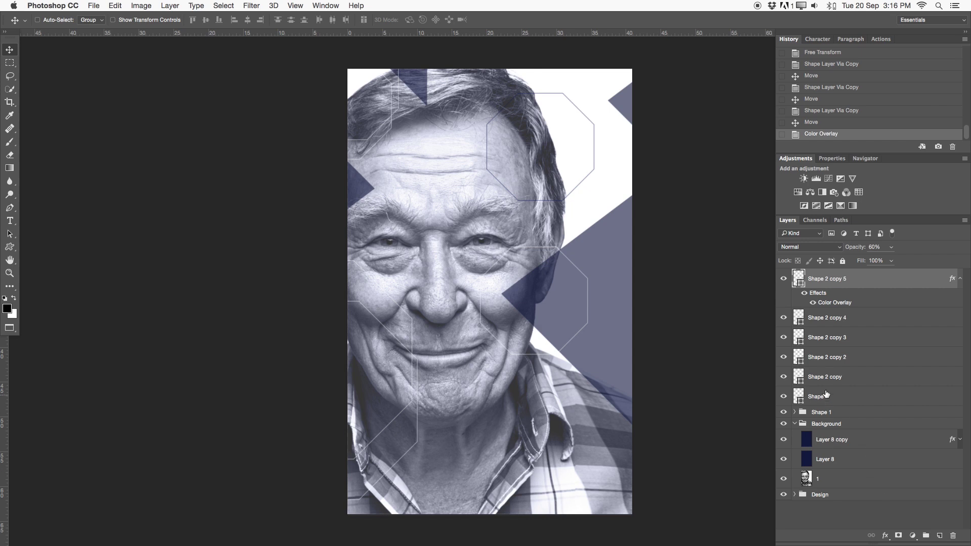
Expand the Shape 1 group and raise the left-edge triangle, Layer 9 copy 3, to 100% opacity.
{"action": "left_click", "coordinate": [794, 413]}
{"action": "left_click", "coordinate": [858, 430]}
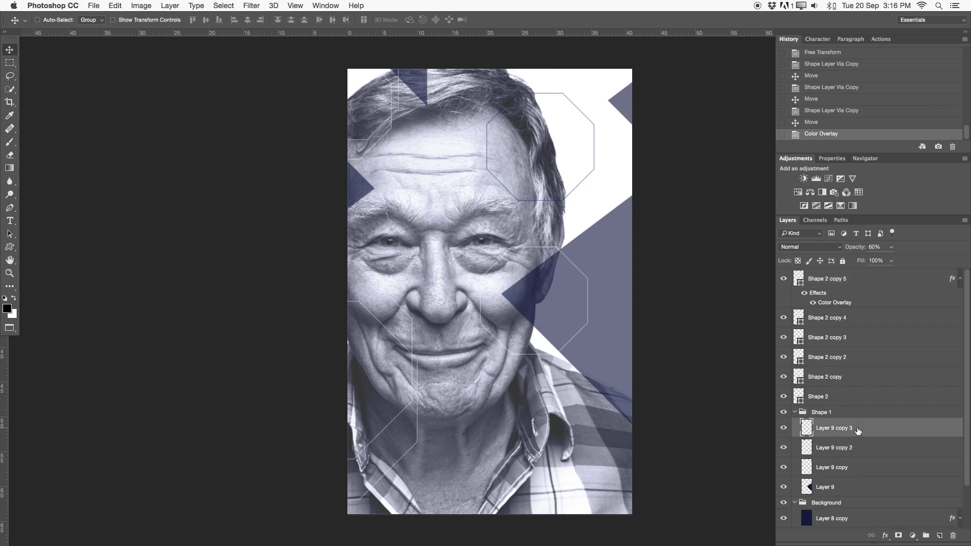
{"action": "left_click_drag", "start_coordinate": [860, 247], "coordinate": [925, 247]}
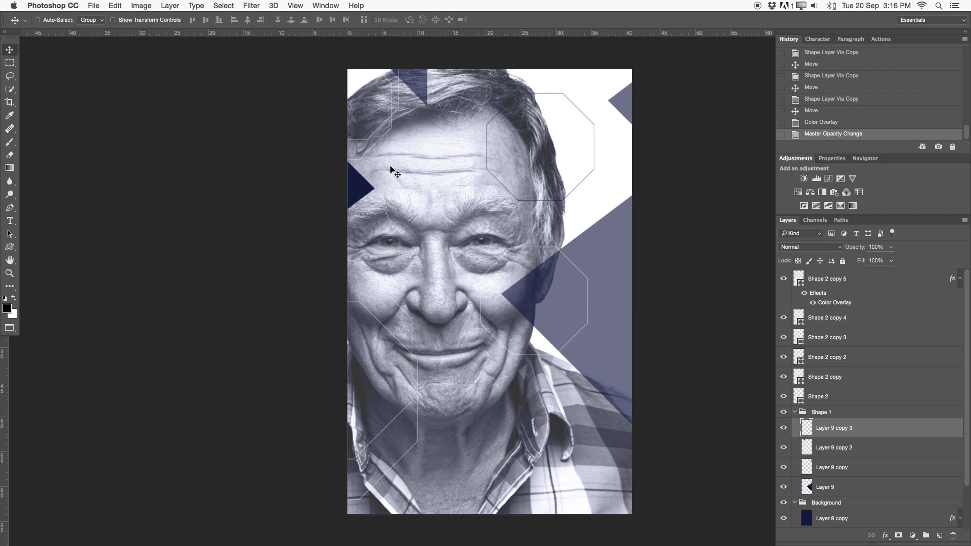
Change the Color Overlay on Shape 2 copy 5 to the navy sampled from the left-edge triangle.
{"action": "left_click", "coordinate": [875, 289]}
{"action": "double_click", "coordinate": [822, 294]}
{"action": "left_click_drag", "start_coordinate": [255, 275], "coordinate": [822, 151]}
{"action": "left_click", "coordinate": [716, 280]}
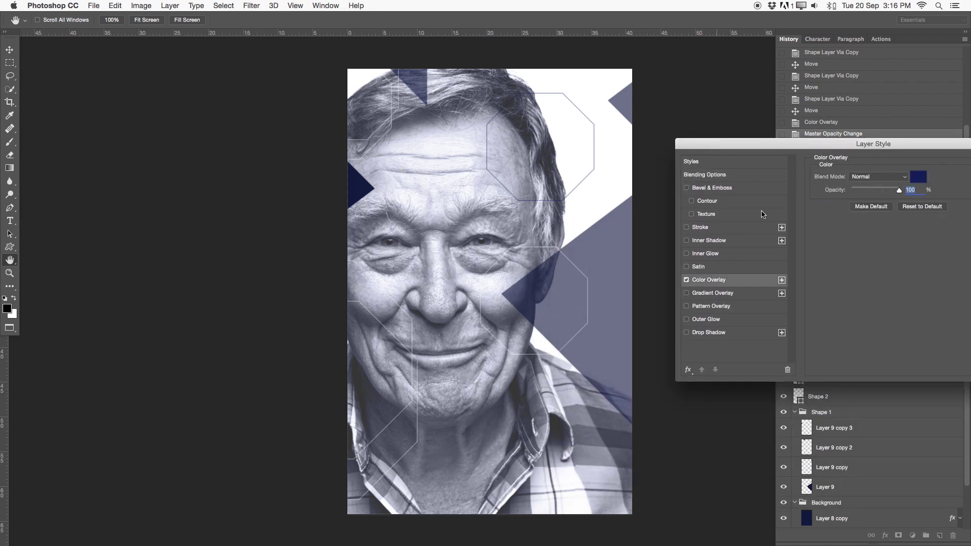
{"action": "left_click", "coordinate": [919, 177]}
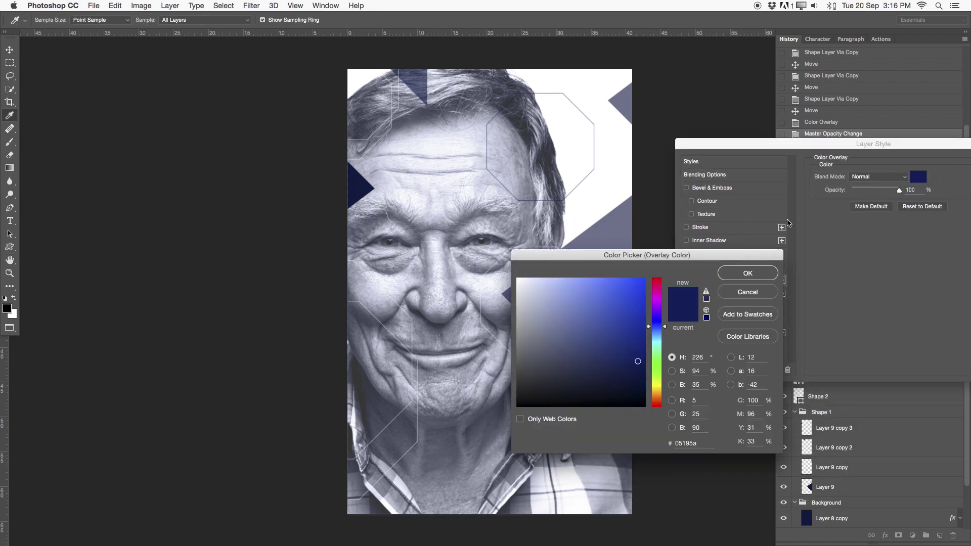
{"action": "left_click", "coordinate": [357, 183]}
{"action": "left_click", "coordinate": [747, 273]}
{"action": "key", "text": "Return"}
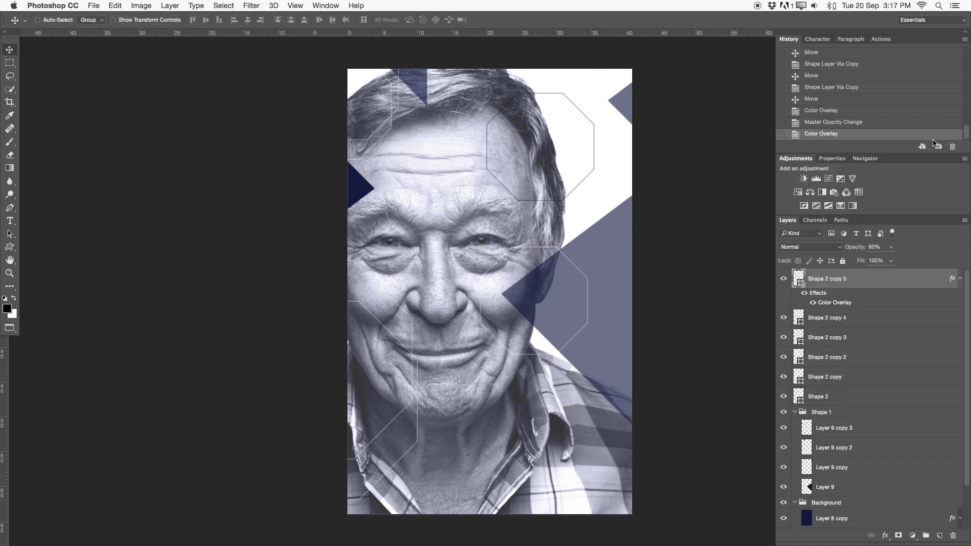
Set the left-edge triangle layer's opacity back to 60% and reselect the Shape 2 copy 5 layer.
{"action": "left_click", "coordinate": [846, 437]}
{"action": "key", "text": "6"}
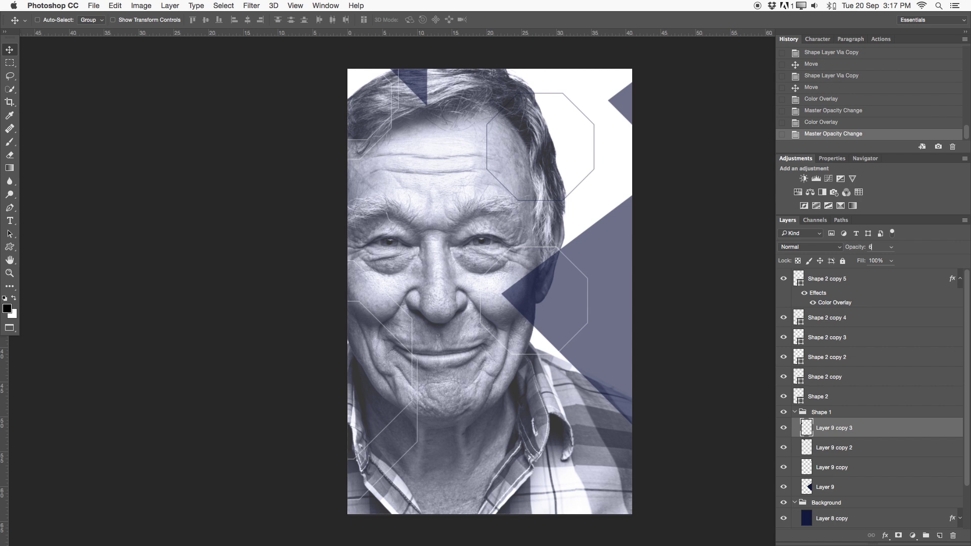
{"action": "left_click", "coordinate": [835, 276]}
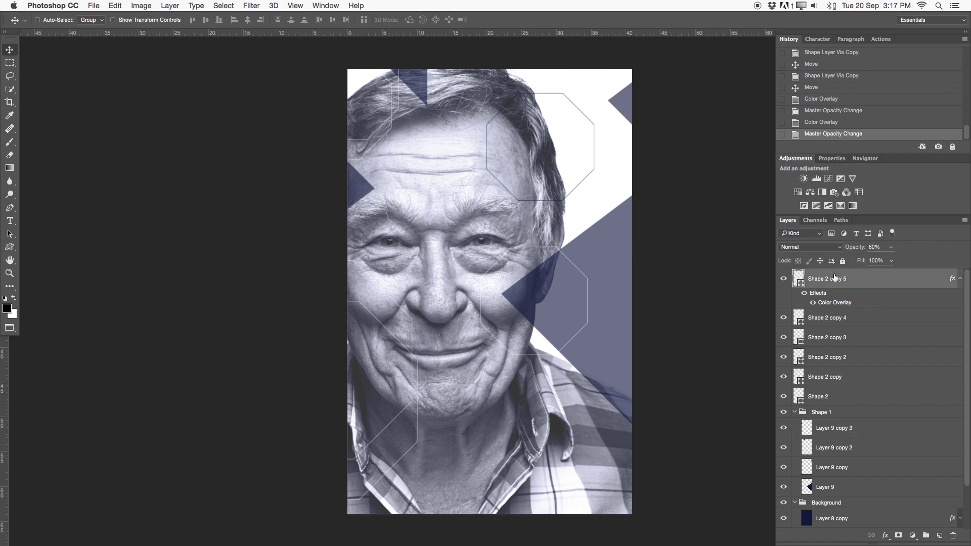
Enlarge the navy octagon outline, Shape 2 copy 5, to about 209% and place it over the poster's upper-right corner.
{"action": "left_click_drag", "start_coordinate": [615, 160], "coordinate": [626, 179]}
{"action": "key", "text": "super+t"}
{"action": "left_click_drag", "start_coordinate": [605, 114], "coordinate": [642, 102]}
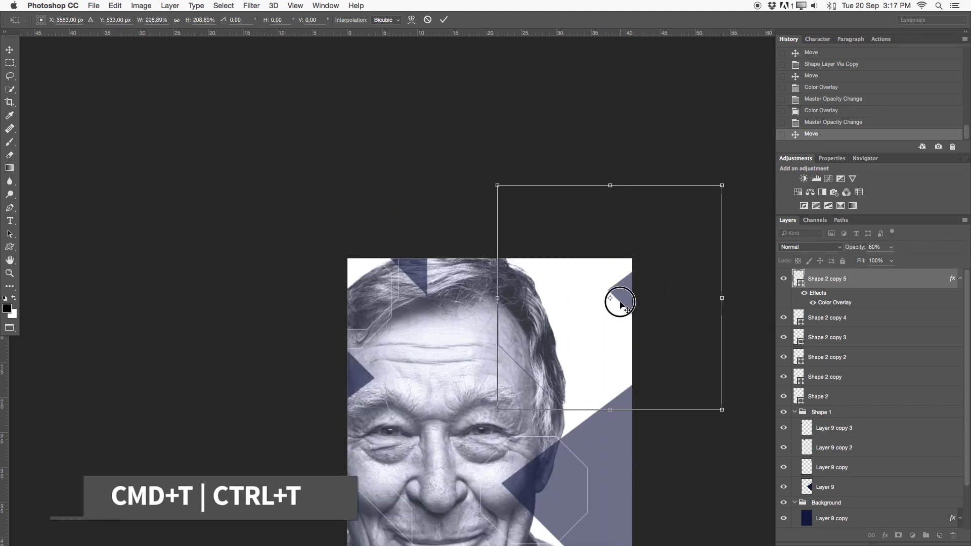
{"action": "key", "text": "Return"}
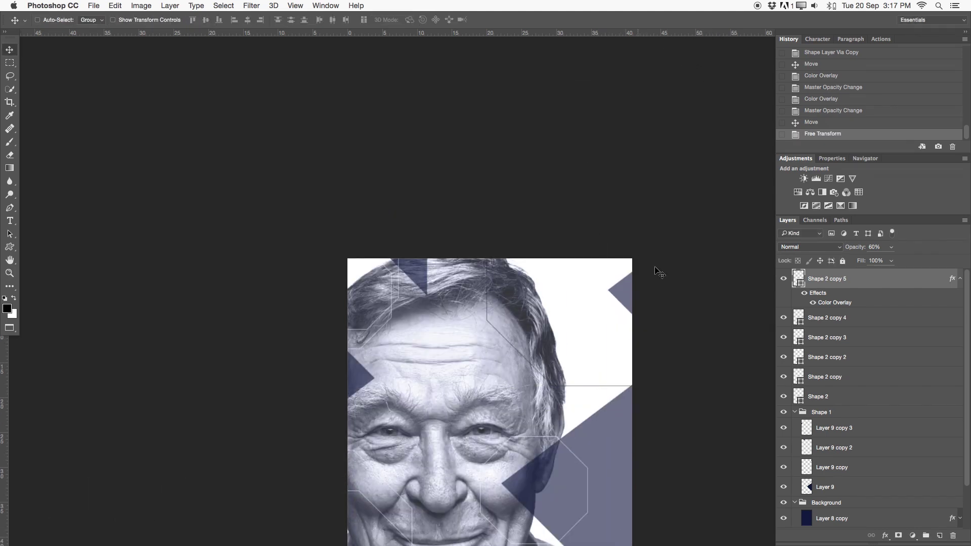
Duplicate the enlarged navy octagon up into the poster's top-right corner and collapse the effects of both navy octagon layers.
{"action": "left_click_drag", "start_coordinate": [638, 278], "coordinate": [636, 96]}
{"action": "scroll", "coordinate": [546, 284], "scroll_direction": "down", "scroll_amount": 3}
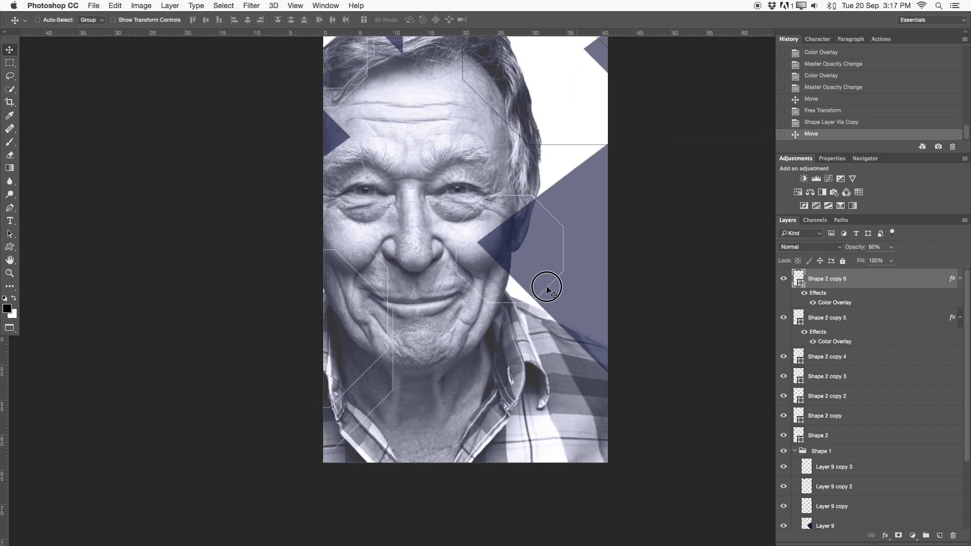
{"action": "left_click_drag", "start_coordinate": [538, 217], "coordinate": [556, 263]}
{"action": "scroll", "coordinate": [556, 264], "scroll_direction": "down", "scroll_amount": 2}
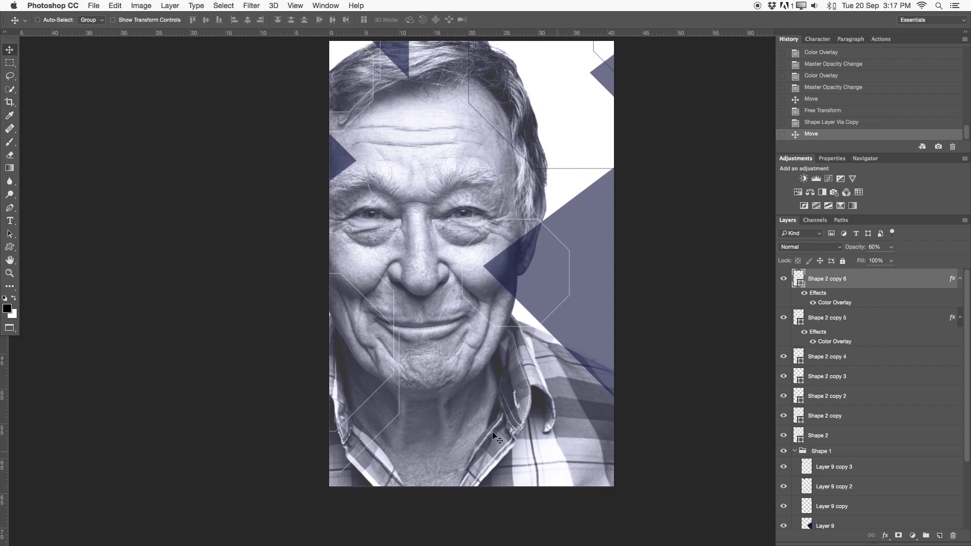
{"action": "scroll", "coordinate": [556, 405], "scroll_direction": "up", "scroll_amount": 1}
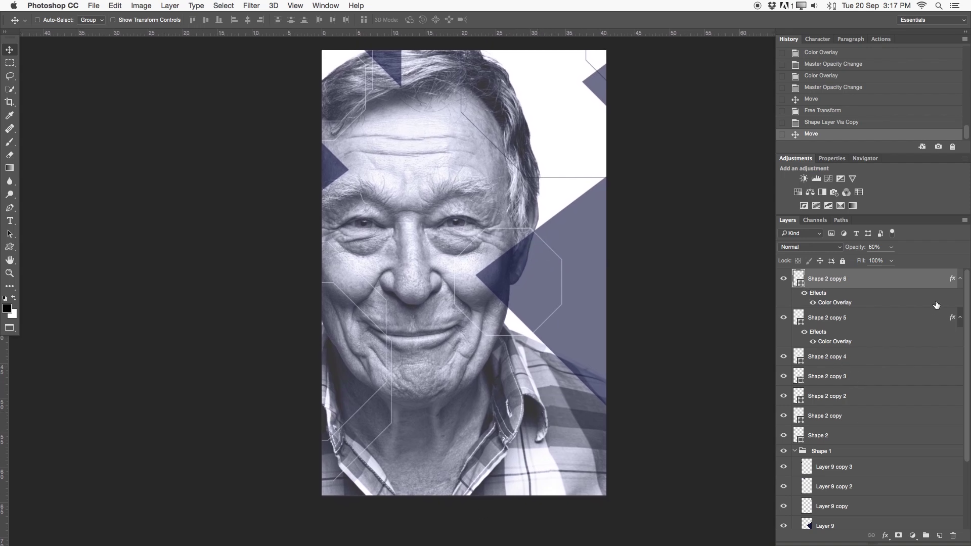
{"action": "left_click", "coordinate": [959, 287]}
{"action": "left_click", "coordinate": [960, 299]}
Duplicate the white octagon Shape 2 copy 2 twice and arrange the resized copies over the shirt in the lower-right corner.
{"action": "left_click_drag", "start_coordinate": [567, 113], "coordinate": [566, 117]}
{"action": "left_click", "coordinate": [860, 318]}
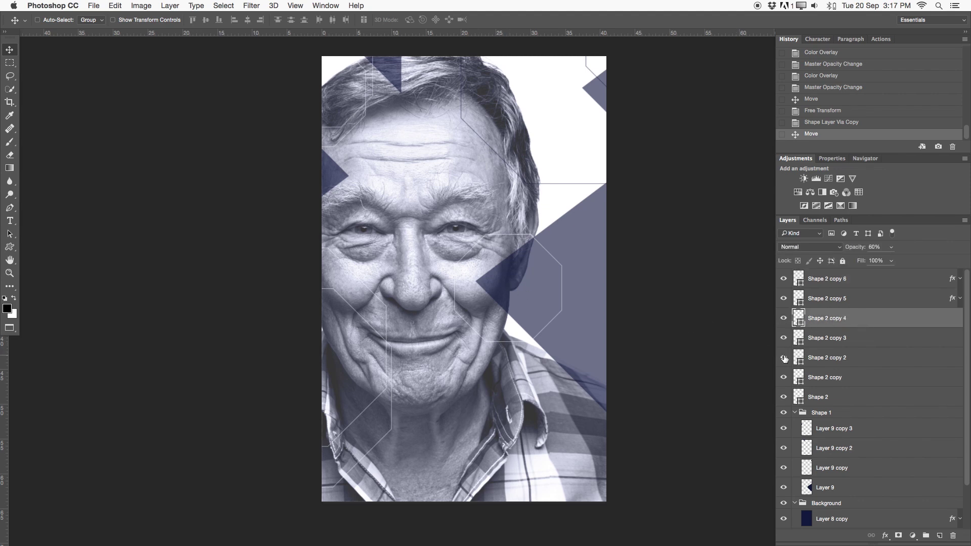
{"action": "left_click", "coordinate": [849, 358]}
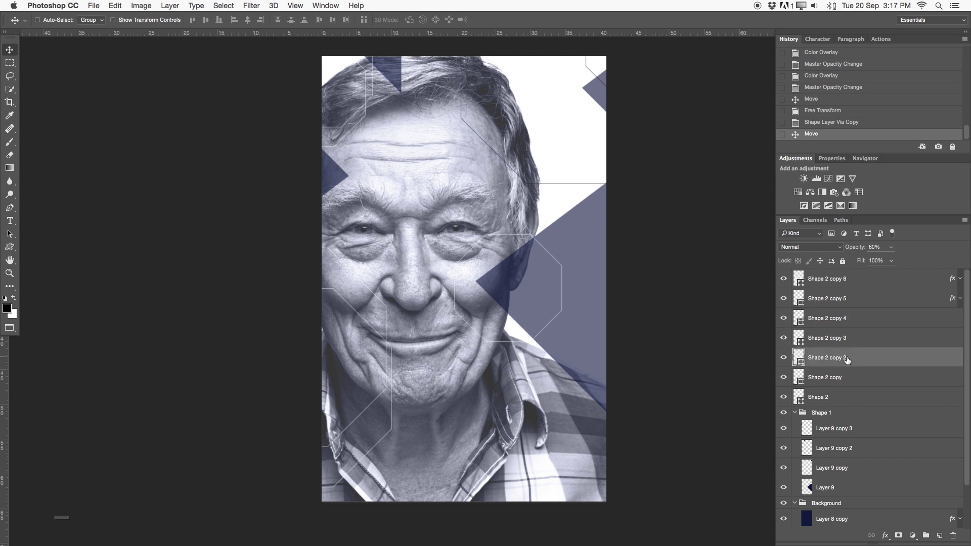
{"action": "key", "text": "super"}
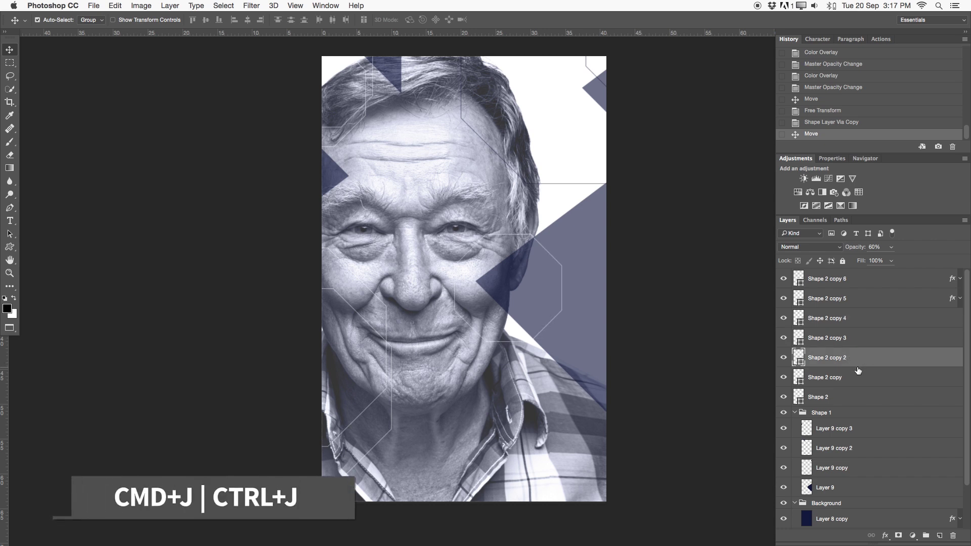
{"action": "key", "text": "super+j"}
{"action": "left_click_drag", "start_coordinate": [546, 289], "coordinate": [648, 480]}
{"action": "key", "text": "super+t"}
{"action": "key", "text": "Return"}
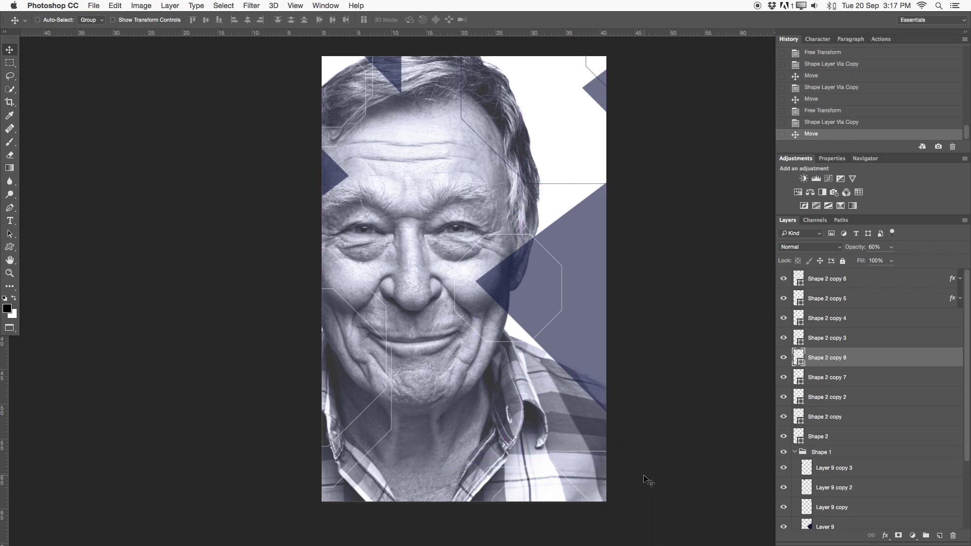
Group all the octagon layers from Shape 2 copy 6 down to Shape 2 and name the group Shape 2.
{"action": "key", "text": "z"}
{"action": "left_click_drag", "start_coordinate": [468, 308], "coordinate": [444, 310]}
{"action": "left_click", "coordinate": [844, 286]}
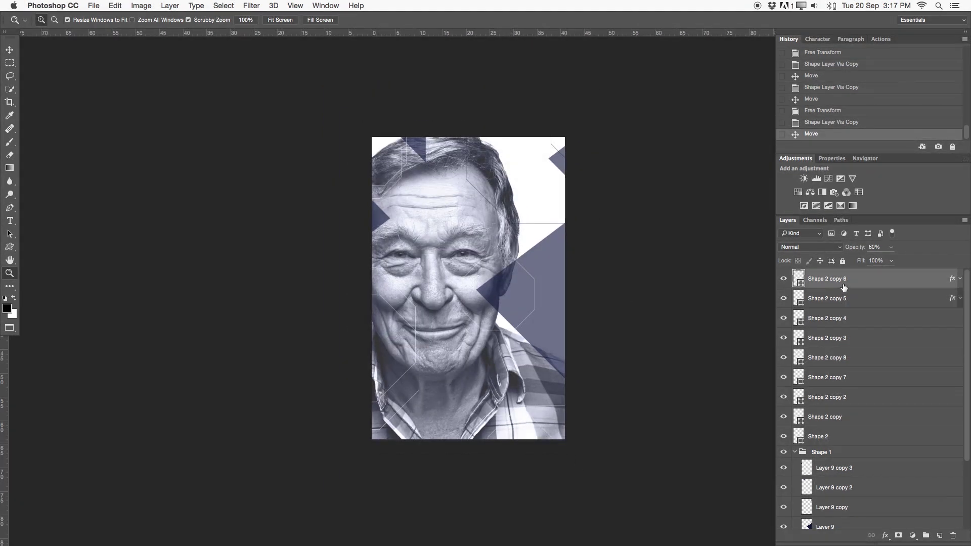
{"action": "left_click", "coordinate": [853, 438], "text": "shift"}
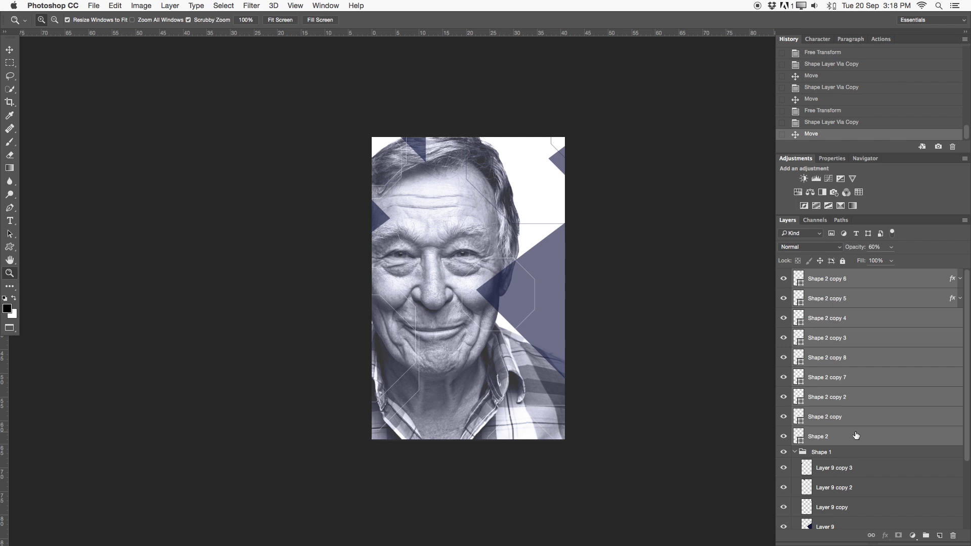
{"action": "key", "text": "super+g"}
{"action": "type", "text": "Shape 2"}
{"action": "key", "text": "Return"}
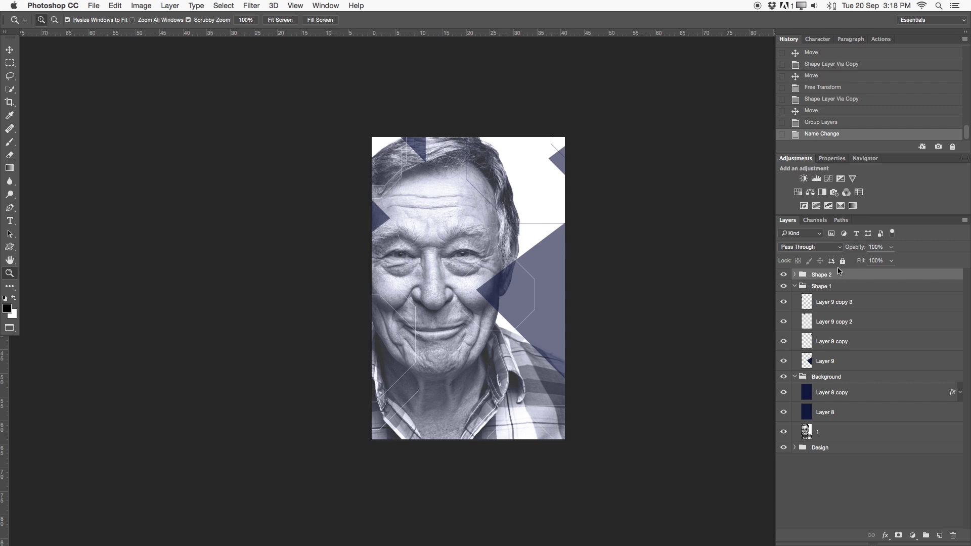
Reduce the Shape 2 group's opacity to 66% and collapse the Shape 1 group.
{"action": "left_click_drag", "start_coordinate": [568, 232], "coordinate": [581, 234]}
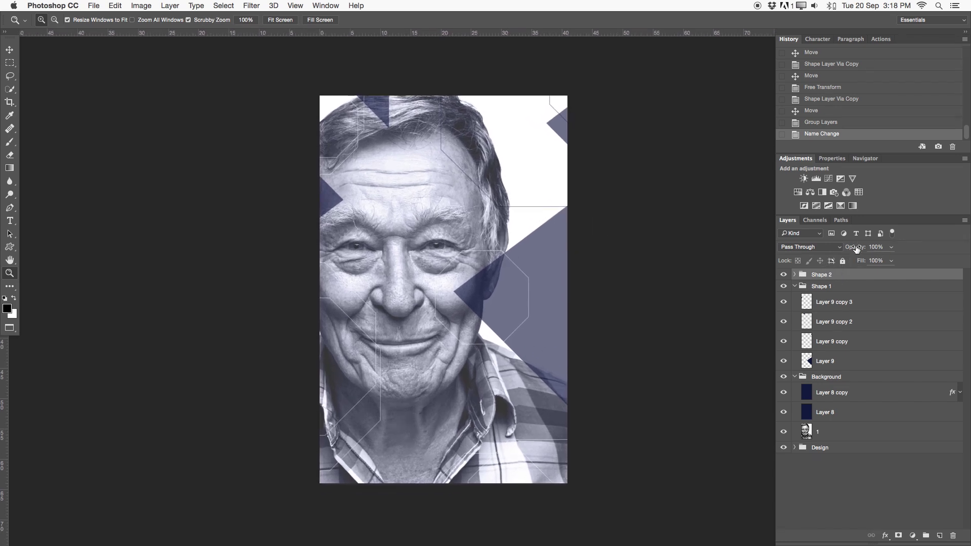
{"action": "mouse_move", "coordinate": [858, 248]}
{"action": "left_mouse_down"}
{"action": "mouse_move", "coordinate": [829, 247]}
{"action": "mouse_move", "coordinate": [843, 249]}
{"action": "left_mouse_up"}
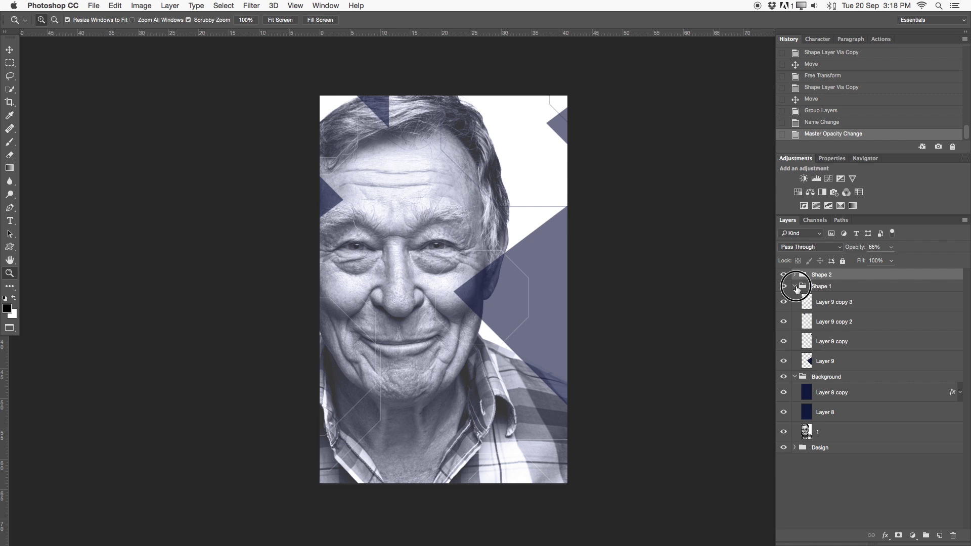
{"action": "left_click", "coordinate": [795, 287]}
Toggle the visibility of Layer 8 copy in the Background group to compare the portrait with and without it.
{"action": "left_click", "coordinate": [809, 318]}
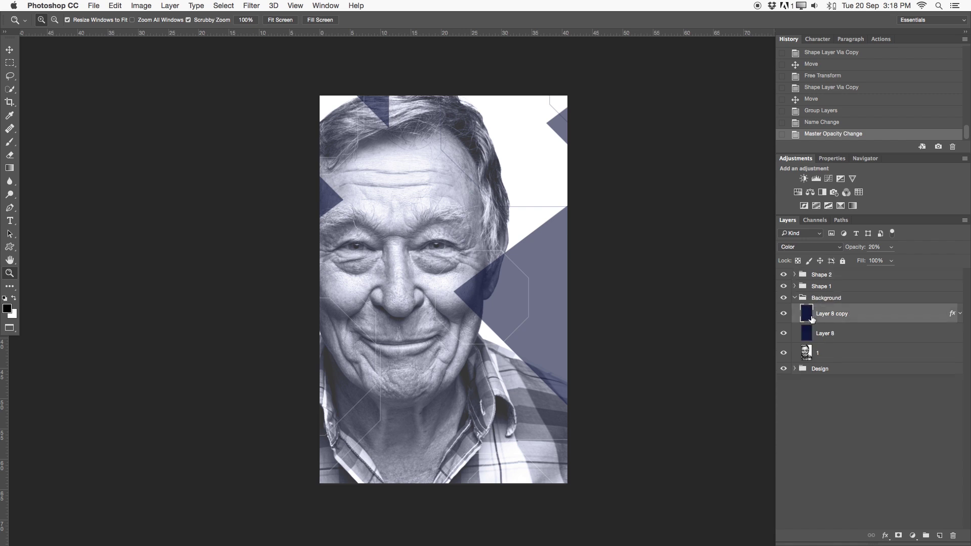
{"action": "left_click", "coordinate": [785, 315]}
{"action": "left_click", "coordinate": [784, 315]}
{"action": "left_click", "coordinate": [785, 315]}
{"action": "left_click", "coordinate": [784, 316]}
{"action": "left_click", "coordinate": [785, 317]}
{"action": "left_click", "coordinate": [784, 316]}
Rename Layer 8 copy to White and lower its opacity to 10%.
{"action": "double_click", "coordinate": [844, 314]}
{"action": "type", "text": "White"}
{"action": "key", "text": "Return"}
{"action": "double_click", "coordinate": [845, 319]}
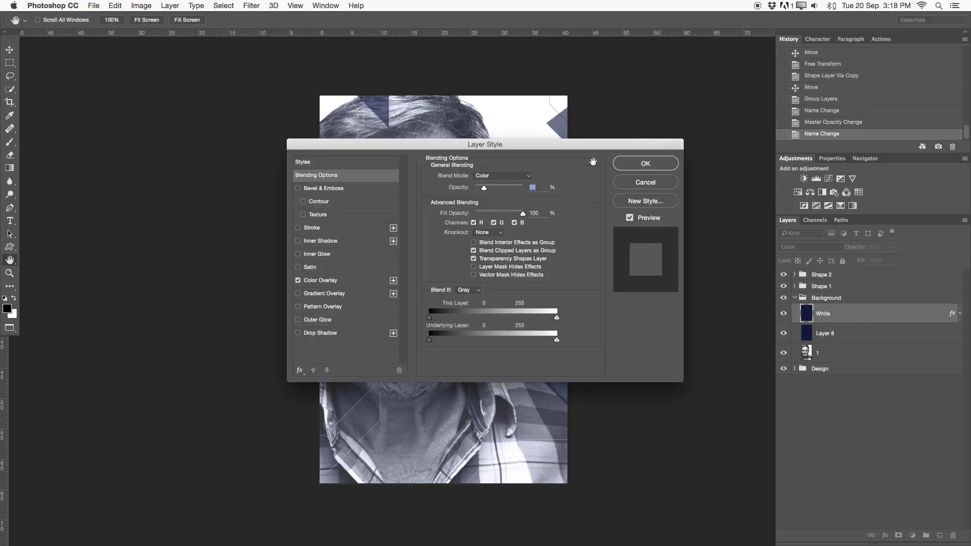
{"action": "left_click", "coordinate": [661, 184]}
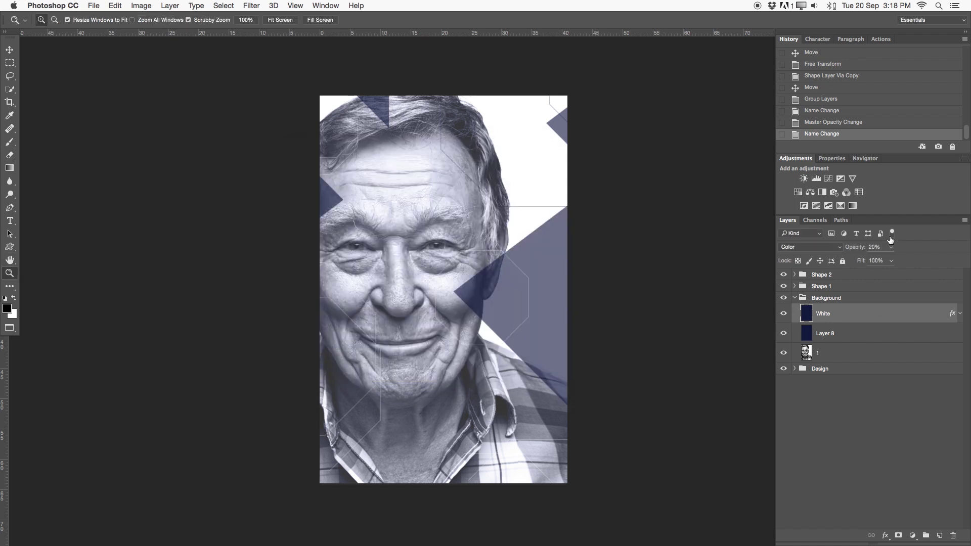
{"action": "left_click_drag", "start_coordinate": [860, 249], "coordinate": [852, 250]}
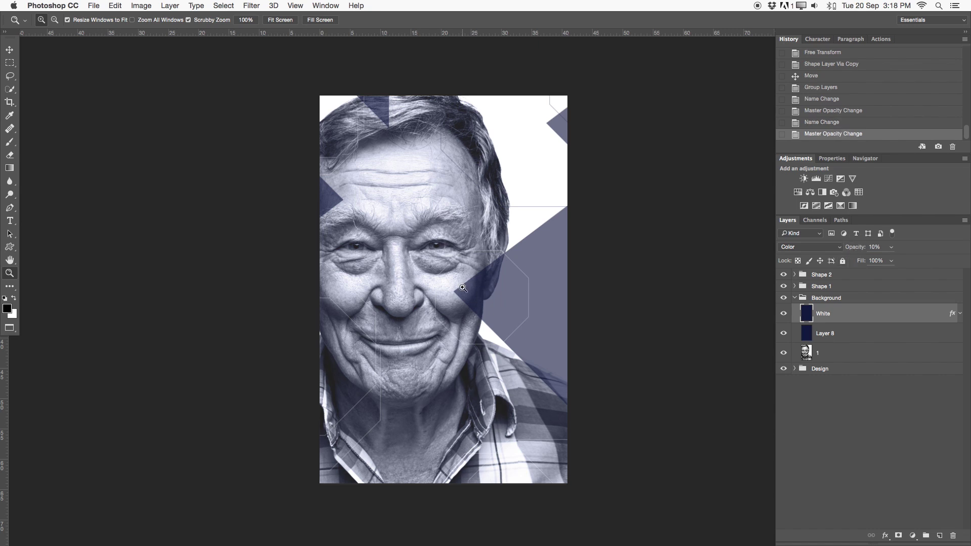
{"action": "mouse_move", "coordinate": [454, 284]}
{"action": "left_mouse_down"}
{"action": "mouse_move", "coordinate": [465, 292]}
{"action": "mouse_move", "coordinate": [455, 284]}
{"action": "left_mouse_up"}
Collapse the Background group and add a text box reading BILL over the forehead, above the Shape 2 group.
{"action": "left_click", "coordinate": [797, 298]}
{"action": "left_click", "coordinate": [837, 277]}
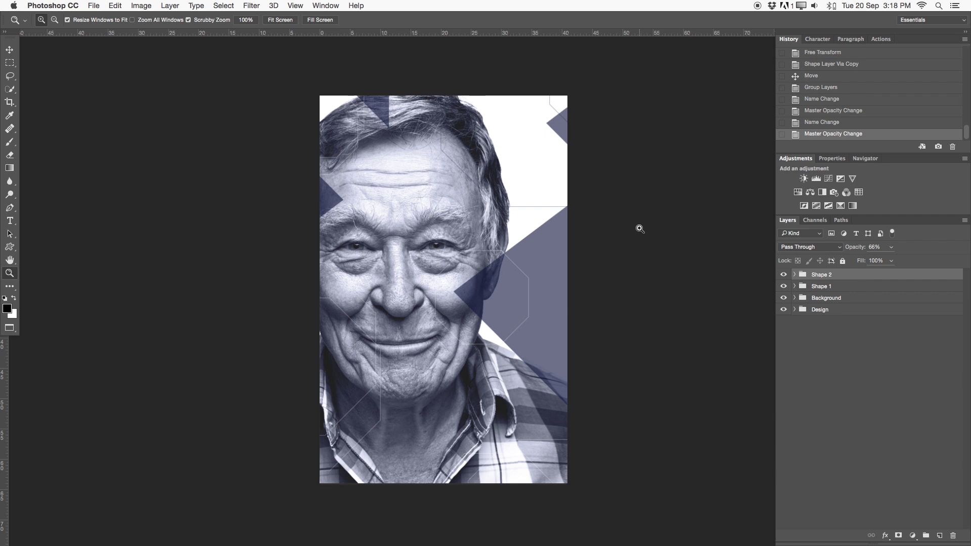
{"action": "left_click", "coordinate": [11, 221]}
{"action": "left_click_drag", "start_coordinate": [347, 128], "coordinate": [549, 279]}
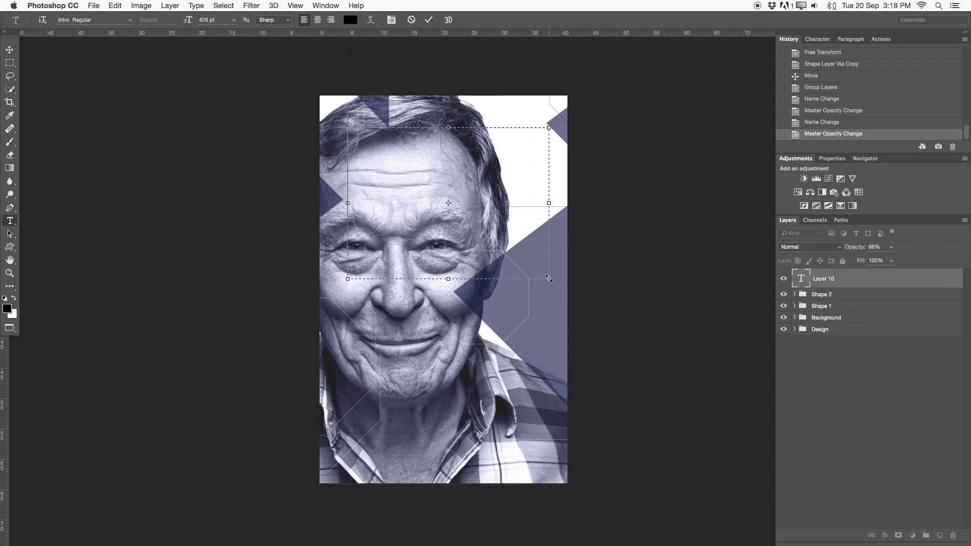
{"action": "type", "text": "BIL"}
Set the font of the whole BILL title to Intro Regular.
{"action": "key", "text": "ctrl+a"}
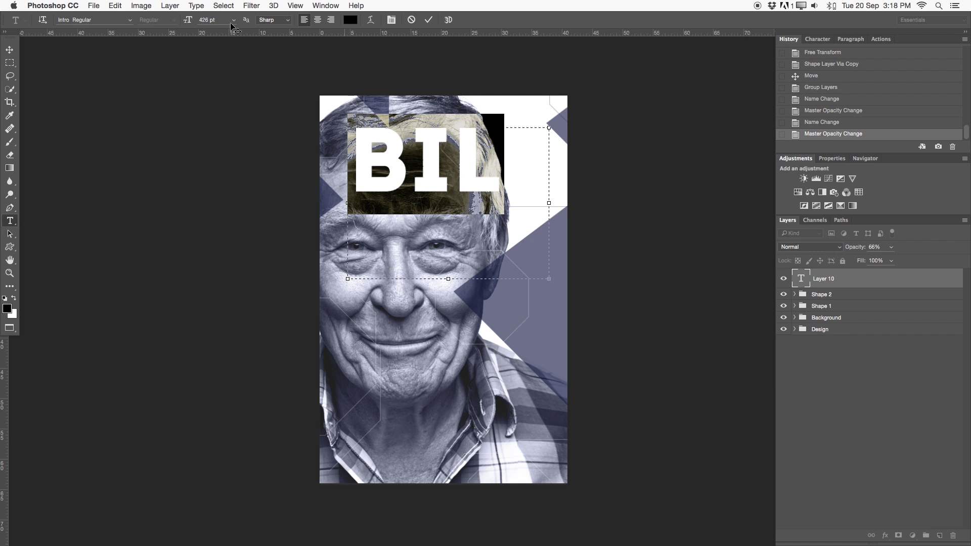
{"action": "left_click", "coordinate": [83, 20]}
{"action": "left_click", "coordinate": [129, 22]}
{"action": "scroll", "coordinate": [112, 334], "scroll_direction": "down", "scroll_amount": 1}
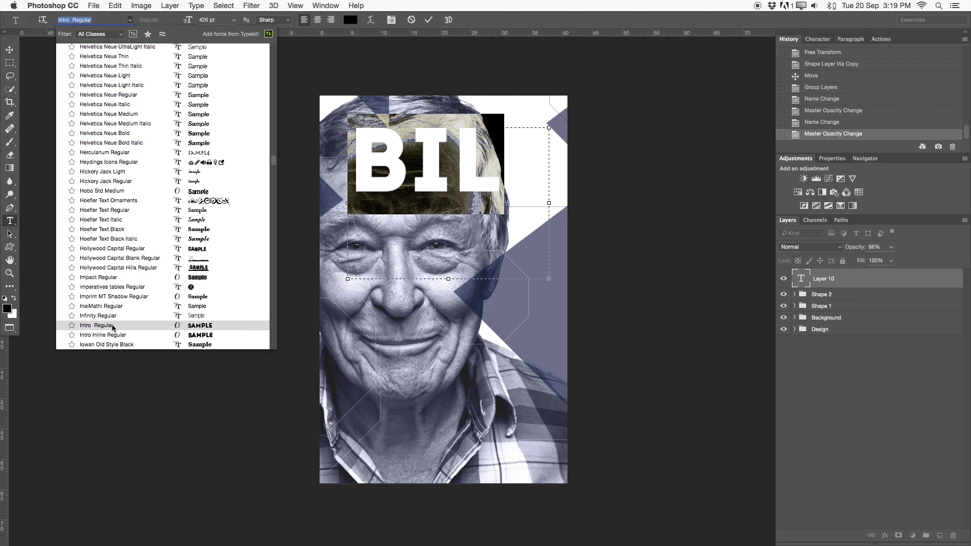
{"action": "left_click", "coordinate": [112, 326]}
{"action": "left_click", "coordinate": [353, 22]}
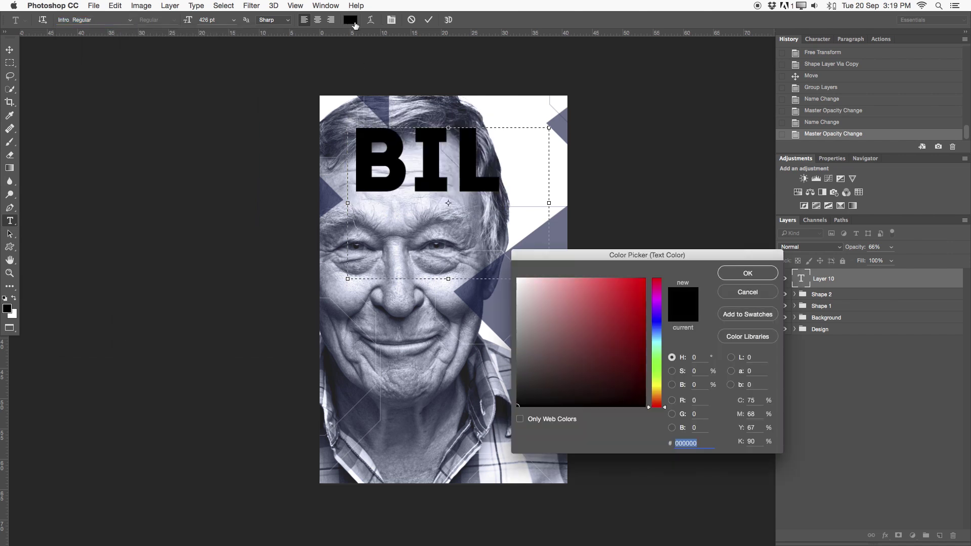
{"action": "left_click", "coordinate": [653, 325]}
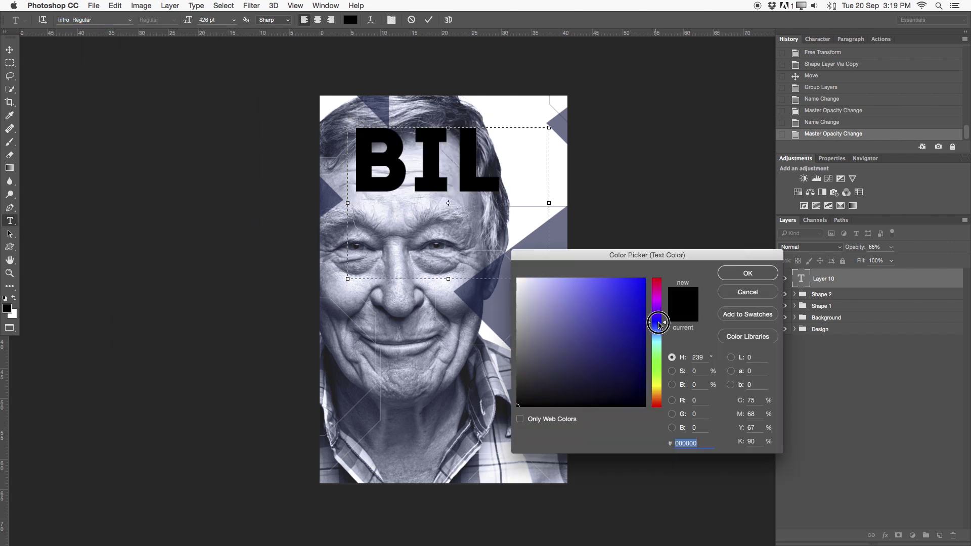
{"action": "left_click", "coordinate": [748, 273]}
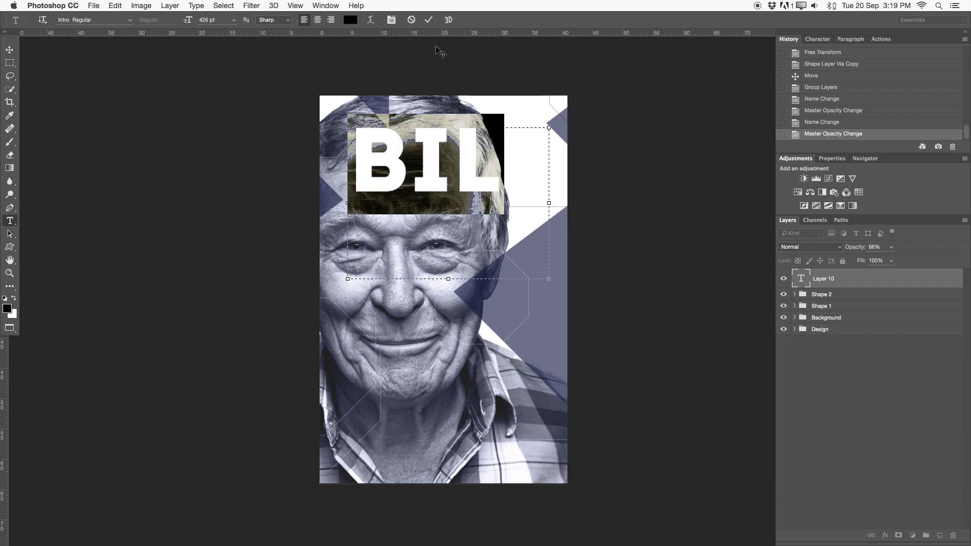
Commit the title text and raise the left-edge triangle, Layer 9 copy 3 in the Shape 1 group, to 100% opacity.
{"action": "left_click", "coordinate": [428, 20]}
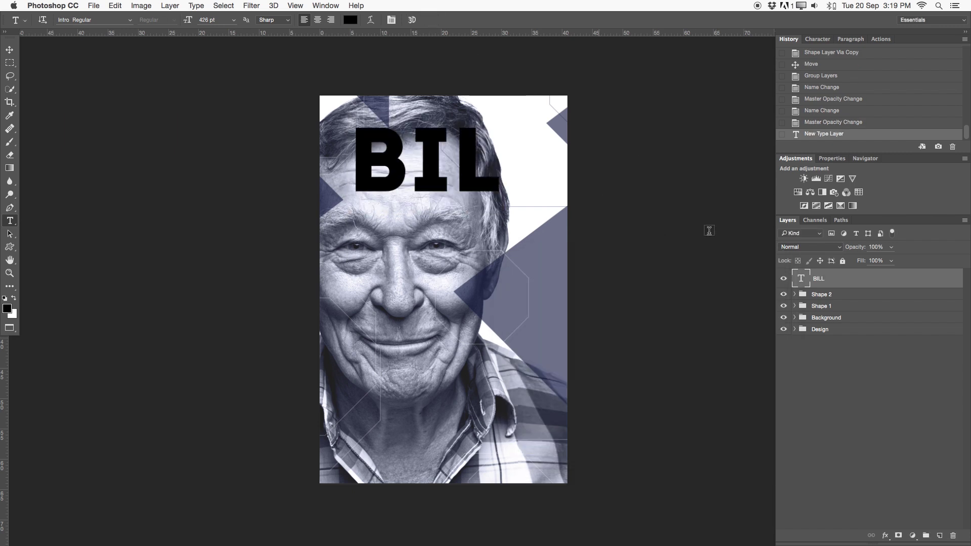
{"action": "left_click", "coordinate": [795, 306]}
{"action": "left_click", "coordinate": [812, 323]}
{"action": "left_click_drag", "start_coordinate": [862, 246], "coordinate": [959, 247]}
{"action": "left_click", "coordinate": [923, 325]}
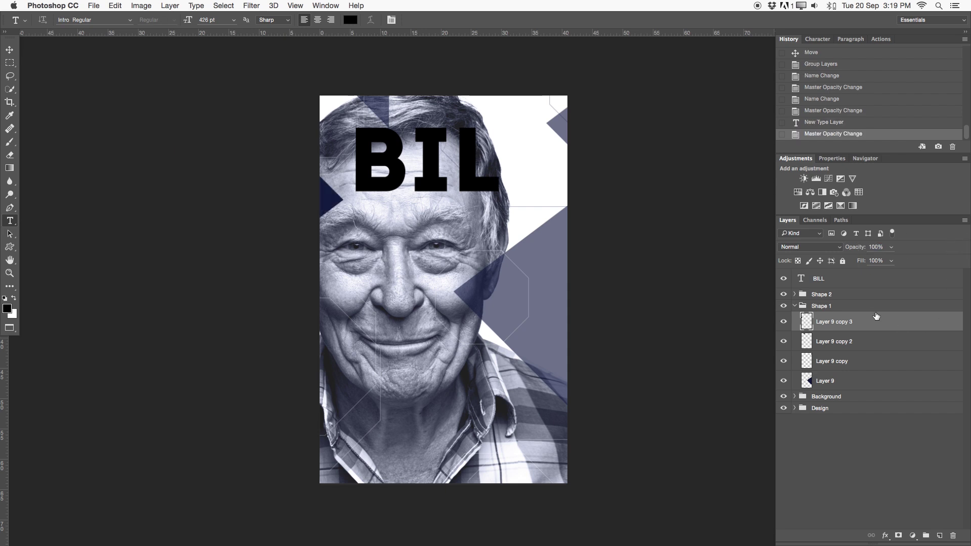
{"action": "left_click", "coordinate": [795, 306]}
Recolor the BILL title with the navy 06143e sampled from the left-edge triangle.
{"action": "left_click", "coordinate": [804, 280]}
{"action": "left_click", "coordinate": [439, 153]}
{"action": "key", "text": "super+a"}
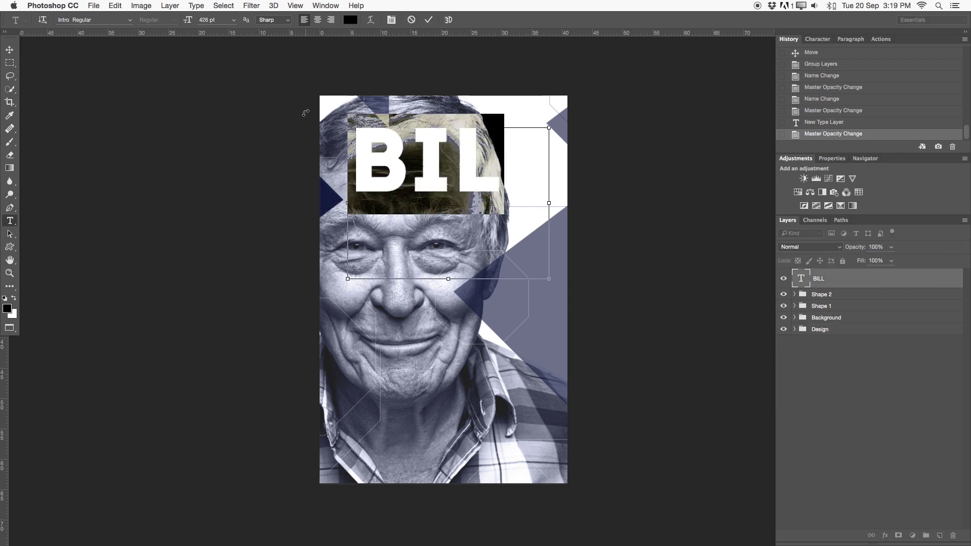
{"action": "left_click", "coordinate": [351, 20]}
{"action": "left_click", "coordinate": [330, 194]}
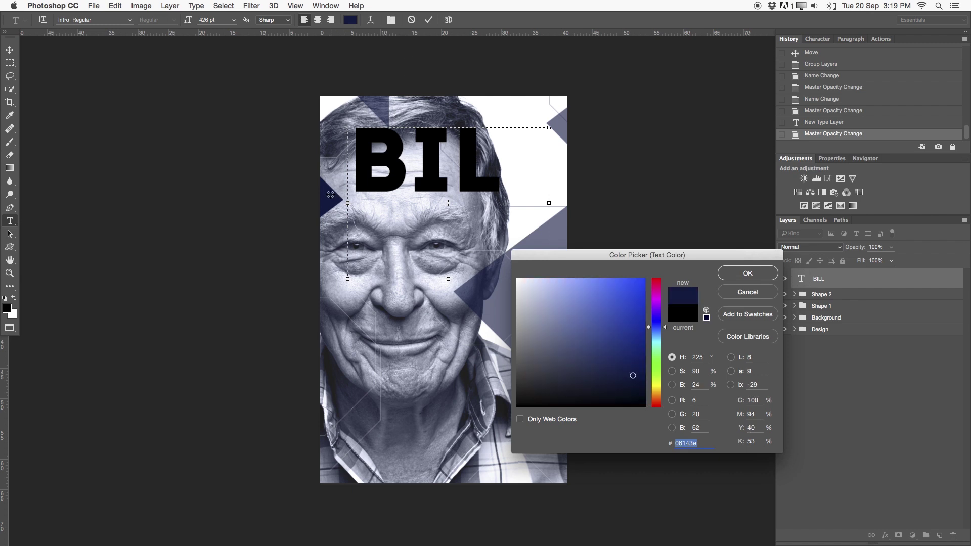
{"action": "left_click", "coordinate": [761, 269]}
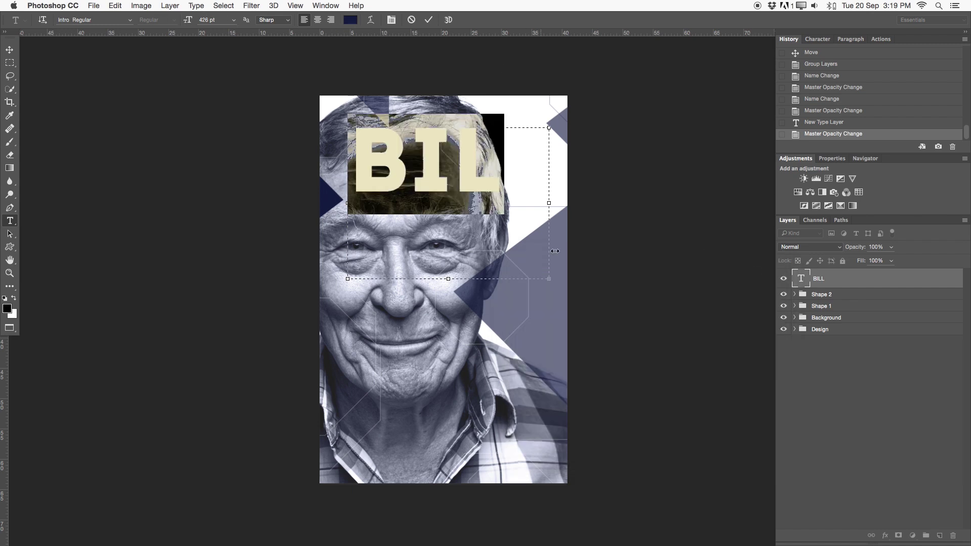
Widen the title's text box to the poster's right edge so all of BILL fits, and set the font size to 430 pt.
{"action": "left_click_drag", "start_coordinate": [550, 278], "coordinate": [568, 289]}
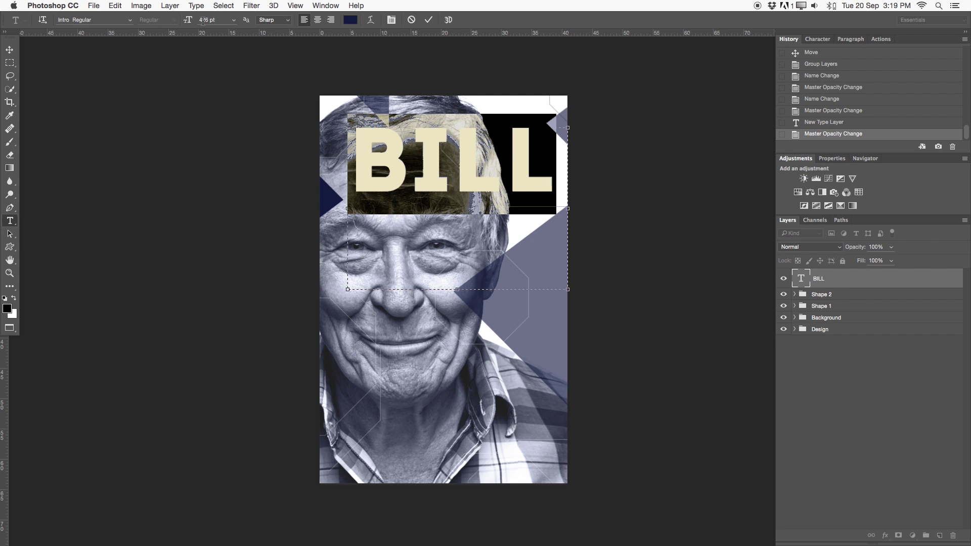
{"action": "left_click_drag", "start_coordinate": [208, 19], "coordinate": [196, 20]}
{"action": "type", "text": "430"}
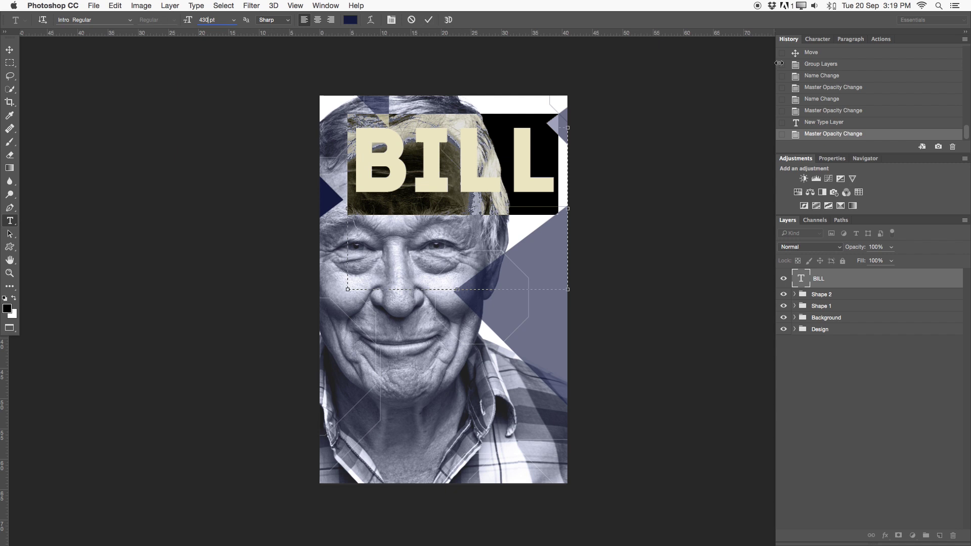
Review the BILL title's tracking in the character settings, commit the text, and move the title slightly down and to the left.
{"action": "left_click", "coordinate": [827, 41]}
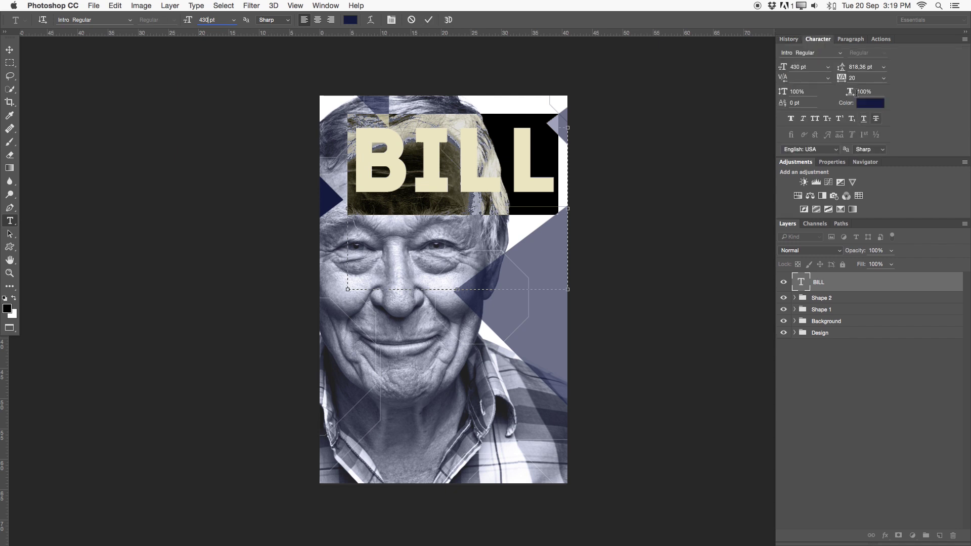
{"action": "left_click", "coordinate": [842, 79]}
{"action": "left_click", "coordinate": [322, 5]}
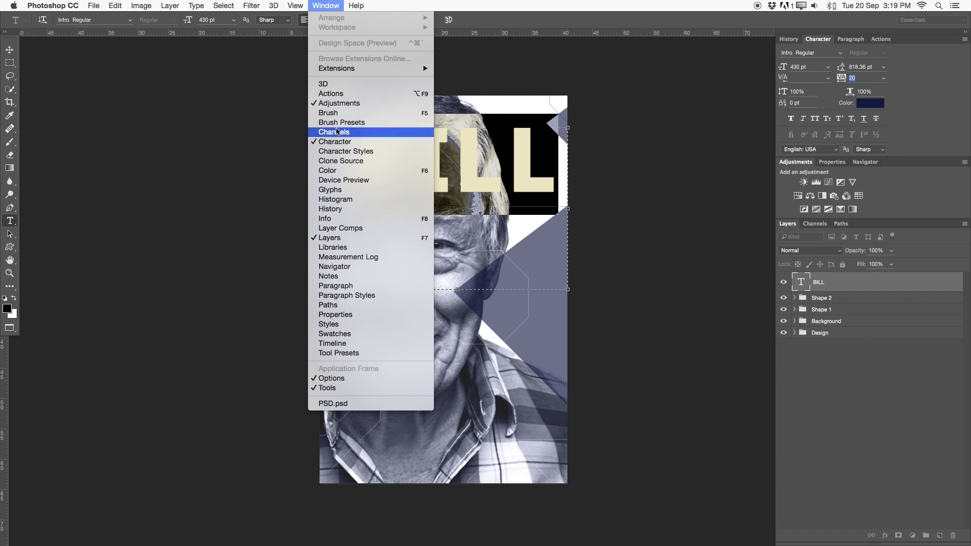
{"action": "left_click", "coordinate": [569, 142]}
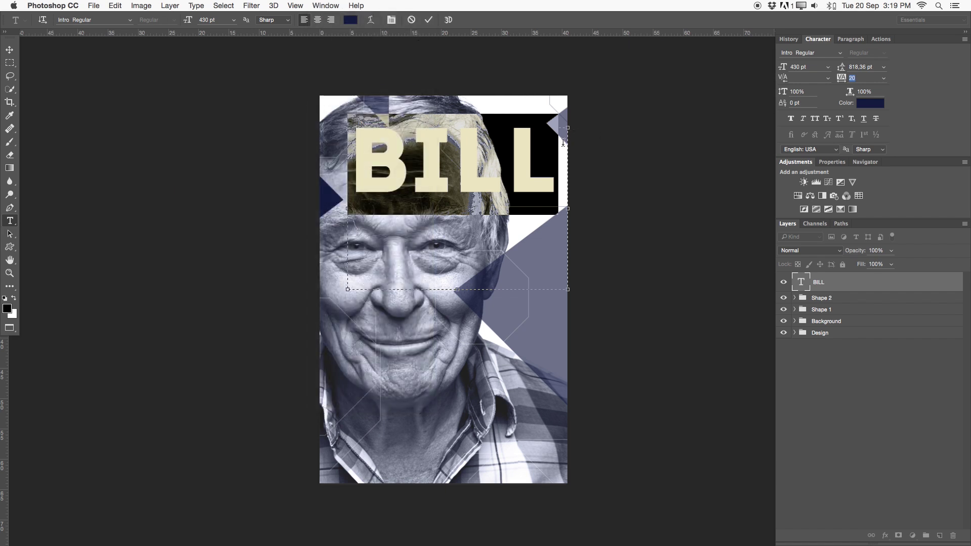
{"action": "left_click", "coordinate": [428, 20]}
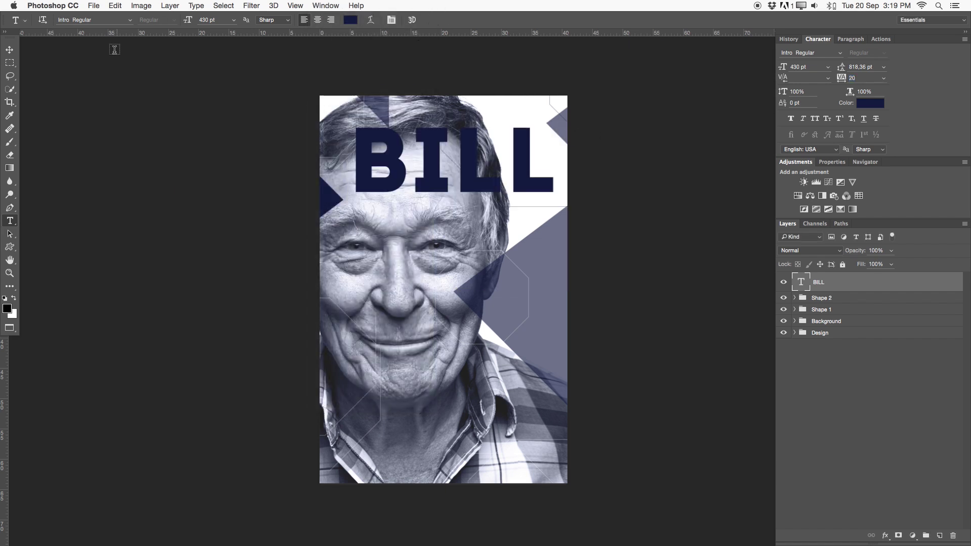
{"action": "left_click", "coordinate": [9, 50]}
{"action": "left_click_drag", "start_coordinate": [468, 149], "coordinate": [465, 158]}
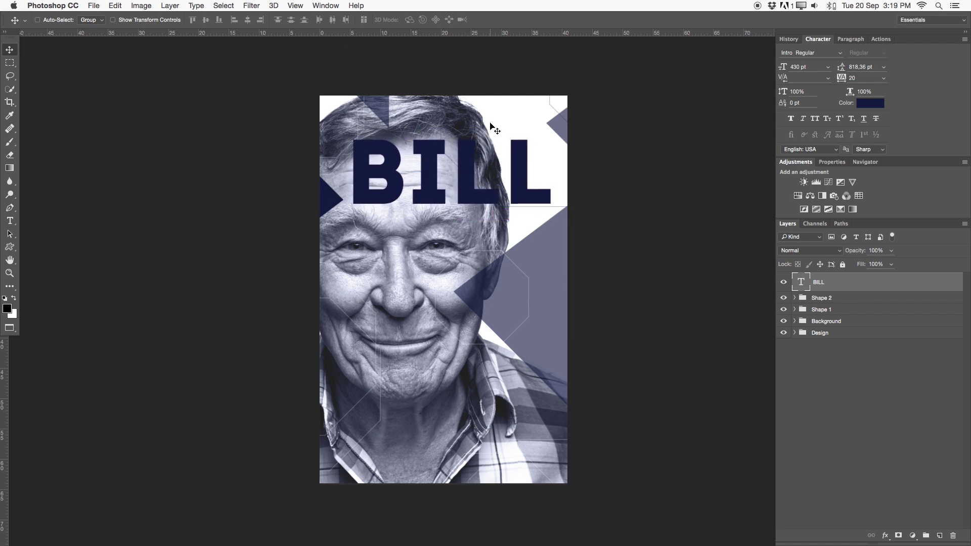
Nudge the upper-right triangle, Layer 9 copy in the Shape 1 group, slightly toward the poster's right edge.
{"action": "left_click", "coordinate": [795, 310]}
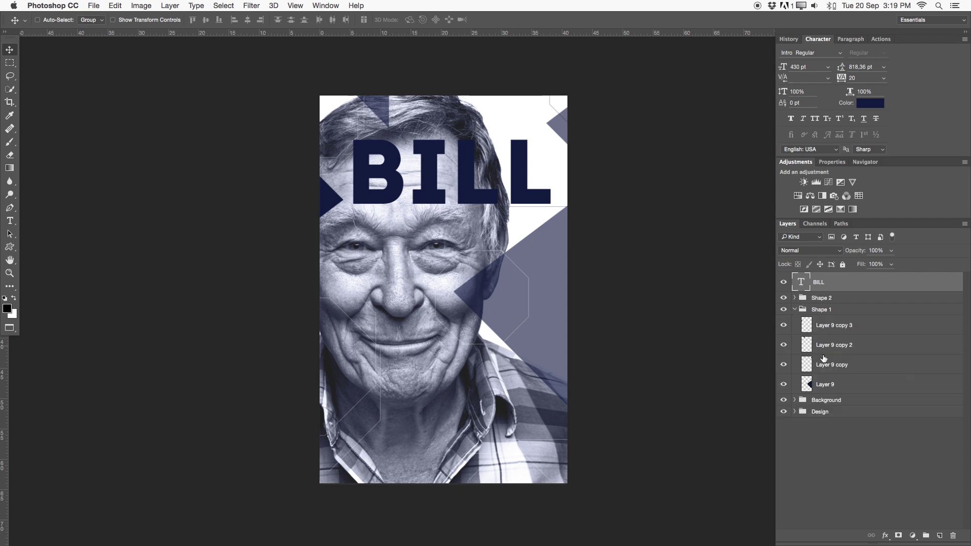
{"action": "left_click", "coordinate": [822, 369]}
{"action": "mouse_move", "coordinate": [584, 161]}
{"action": "left_mouse_down"}
{"action": "mouse_move", "coordinate": [585, 150]}
{"action": "mouse_move", "coordinate": [586, 158]}
{"action": "left_mouse_up"}
Enlarge the top-edge triangle, Layer 9 copy 2, to about 131% and position it with its tip at the top of the BILL title.
{"action": "left_click", "coordinate": [834, 345]}
{"action": "mouse_move", "coordinate": [472, 130]}
{"action": "left_mouse_down"}
{"action": "mouse_move", "coordinate": [488, 120]}
{"action": "mouse_move", "coordinate": [480, 139]}
{"action": "left_mouse_up"}
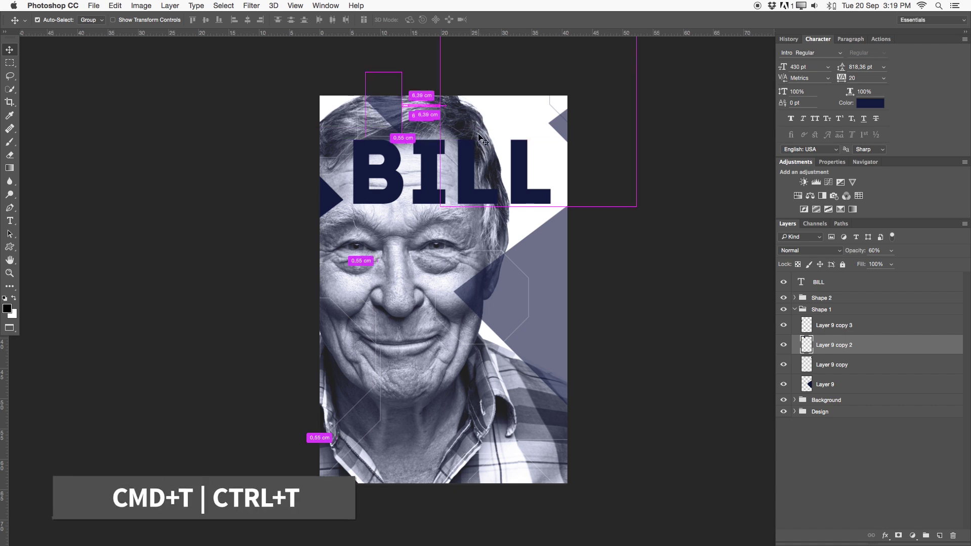
{"action": "key", "text": "super+t"}
{"action": "left_click_drag", "start_coordinate": [402, 137], "coordinate": [413, 156]}
{"action": "left_click_drag", "start_coordinate": [403, 119], "coordinate": [396, 102]}
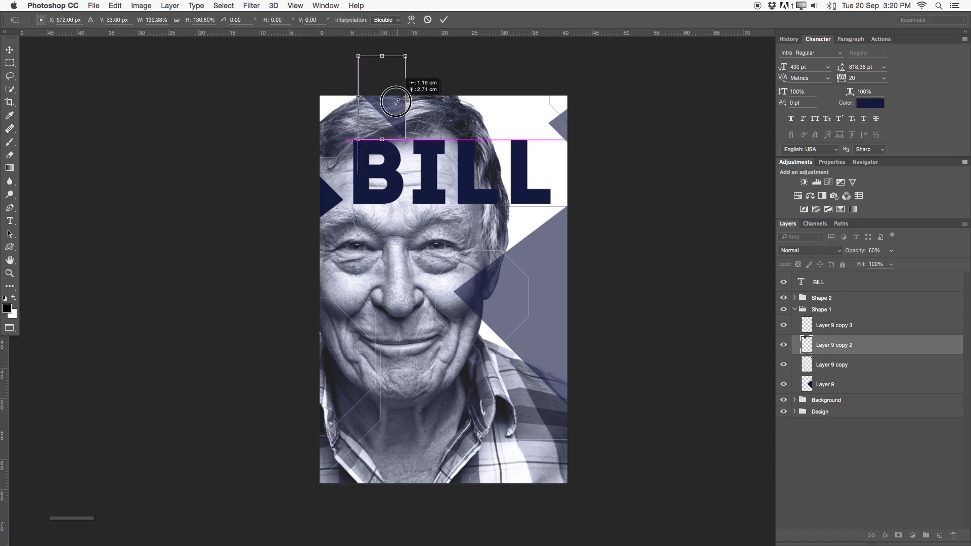
{"action": "key", "text": "Return"}
Place a horizontal guide along the bottom of BILL and align the tip of the left-edge triangle, Layer 9 copy 3, to it.
{"action": "key", "text": "z"}
{"action": "mouse_move", "coordinate": [456, 111]}
{"action": "left_mouse_down"}
{"action": "mouse_move", "coordinate": [501, 106]}
{"action": "mouse_move", "coordinate": [475, 124]}
{"action": "mouse_move", "coordinate": [453, 99]}
{"action": "left_mouse_up"}
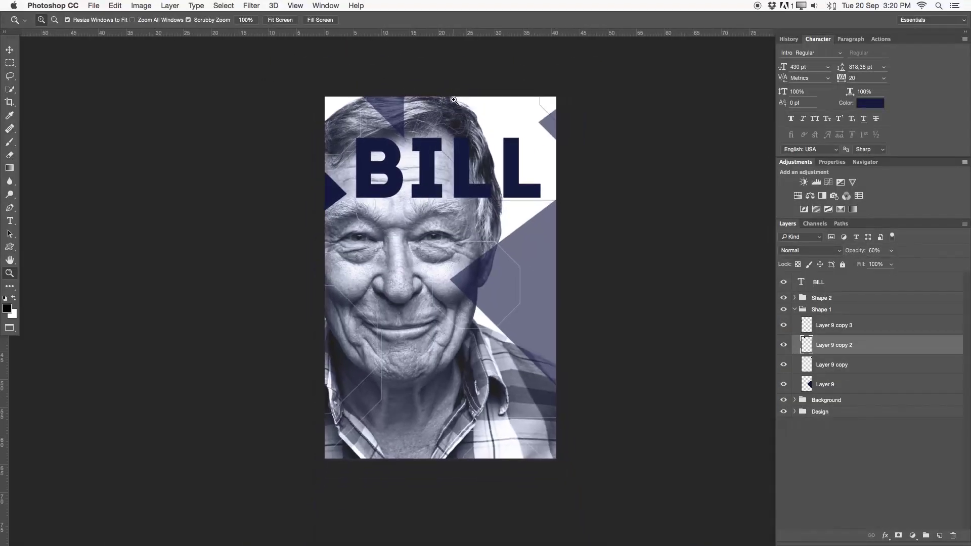
{"action": "left_click", "coordinate": [842, 325]}
{"action": "key", "text": "v"}
{"action": "left_click_drag", "start_coordinate": [354, 34], "coordinate": [402, 192]}
{"action": "key", "text": "z"}
{"action": "key", "text": "v"}
{"action": "left_click_drag", "start_coordinate": [342, 174], "coordinate": [338, 170]}
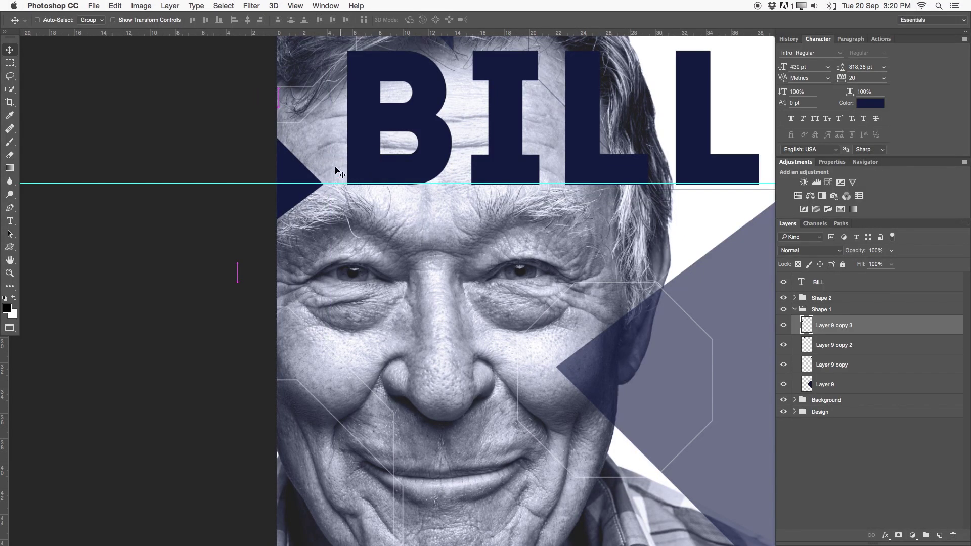
Remove the horizontal guide from the bottom of the BILL title.
{"action": "key", "text": "z"}
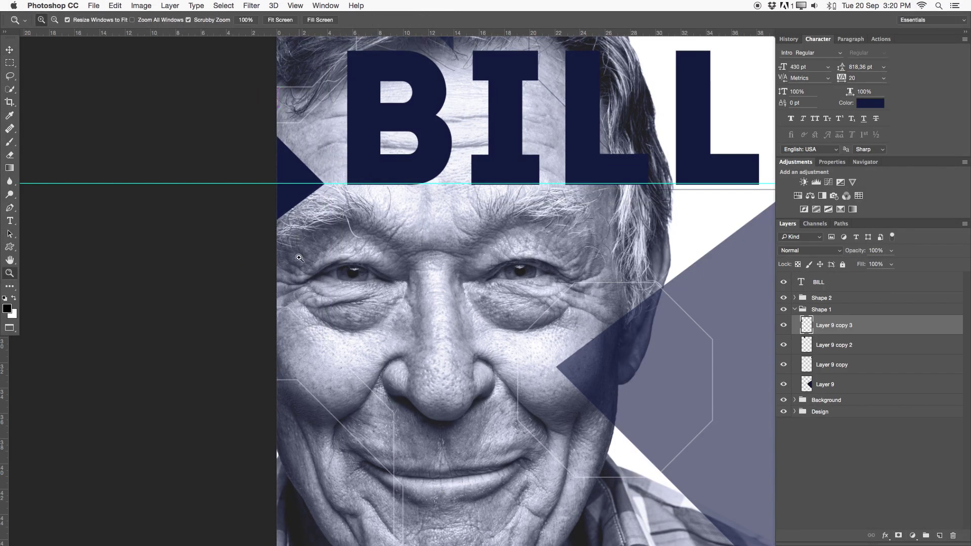
{"action": "left_click", "coordinate": [299, 259], "text": "alt"}
{"action": "left_click", "coordinate": [299, 259], "text": "alt"}
{"action": "key", "text": "v"}
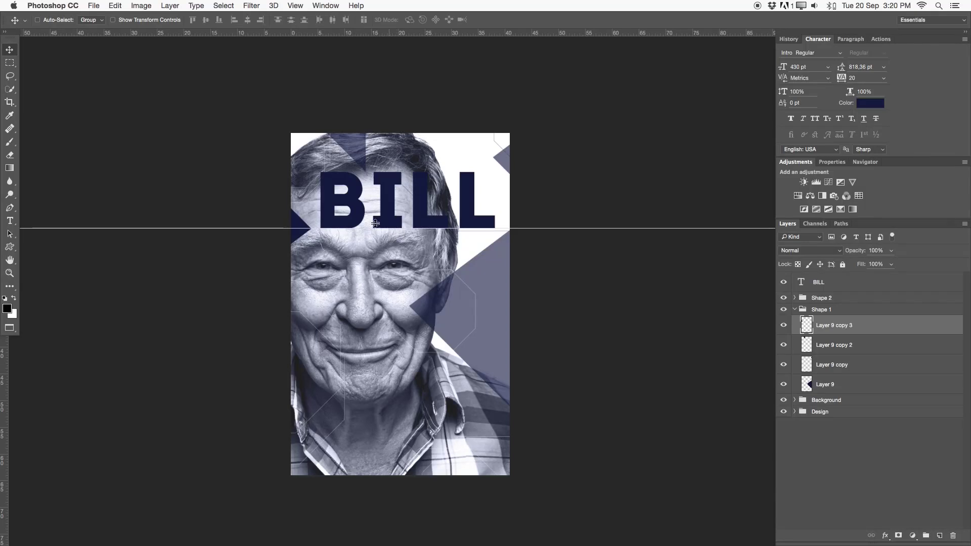
{"action": "left_click_drag", "start_coordinate": [375, 228], "coordinate": [363, 26]}
Set the left-edge triangle, Layer 9 copy 3, to 60% opacity and collapse the Shape 1 group.
{"action": "key", "text": "z"}
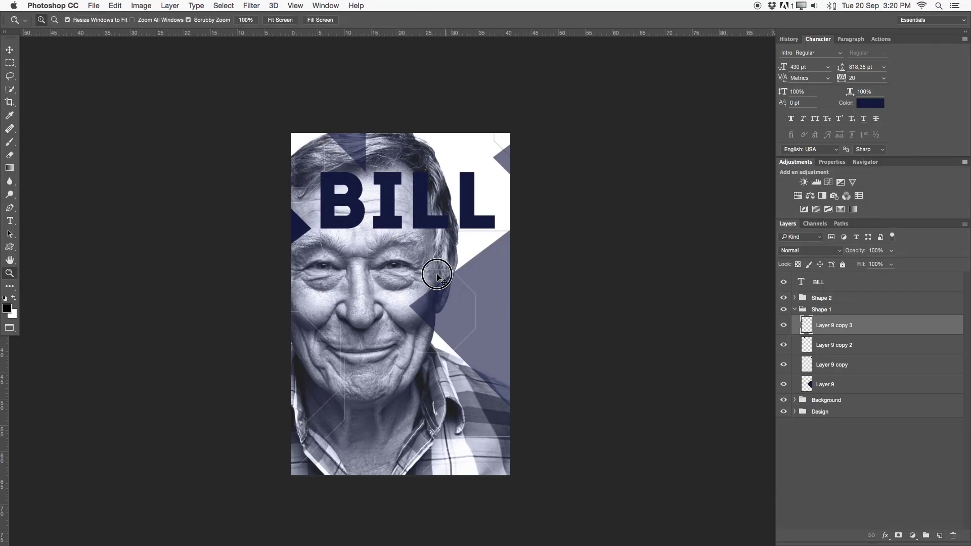
{"action": "left_click_drag", "start_coordinate": [434, 271], "coordinate": [331, 203]}
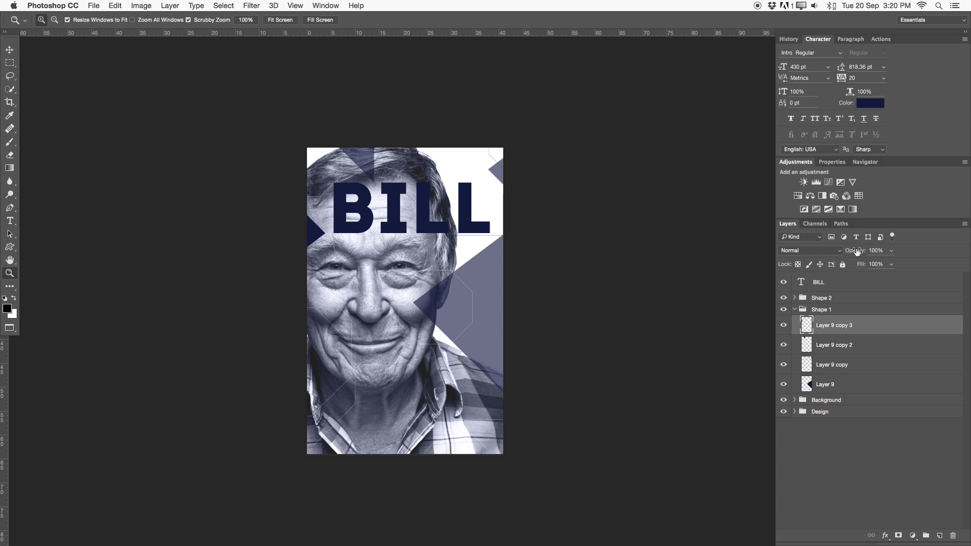
{"action": "left_click", "coordinate": [875, 250]}
{"action": "type", "text": "60"}
{"action": "key", "text": "Return"}
{"action": "left_click", "coordinate": [794, 309]}
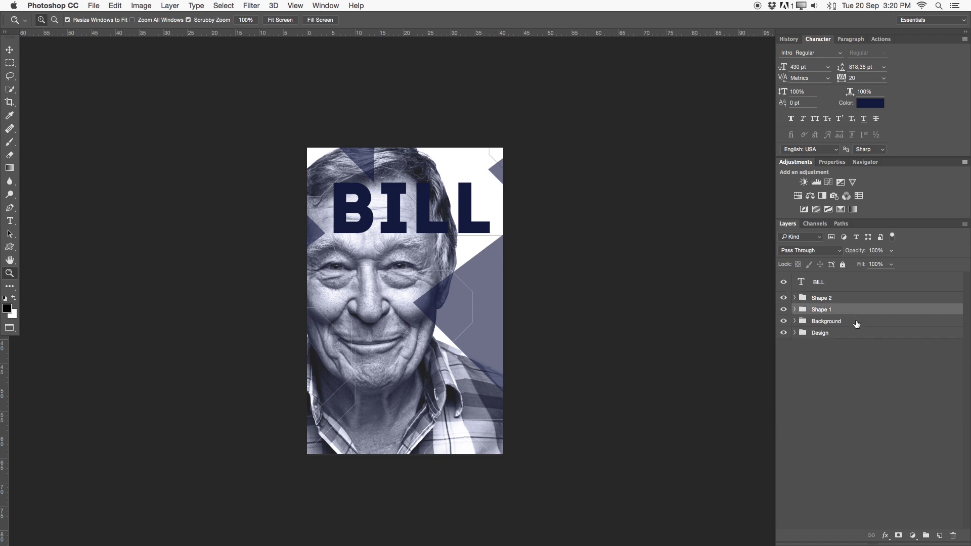
Add a new layer above BILL and make a rectangular selection about 10 cm wide and 2 cm high over the man's neck and collar.
{"action": "left_click", "coordinate": [860, 288]}
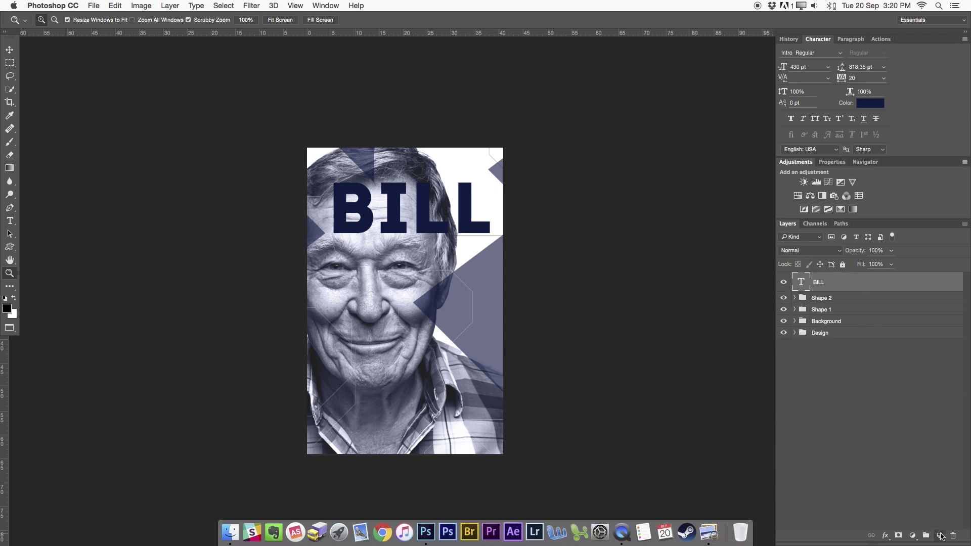
{"action": "left_click", "coordinate": [940, 536]}
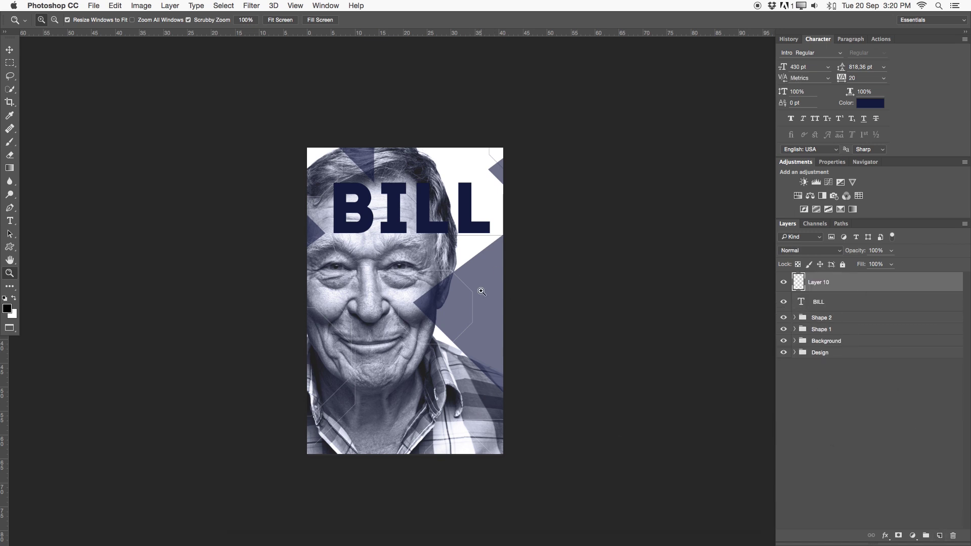
{"action": "left_click", "coordinate": [11, 63]}
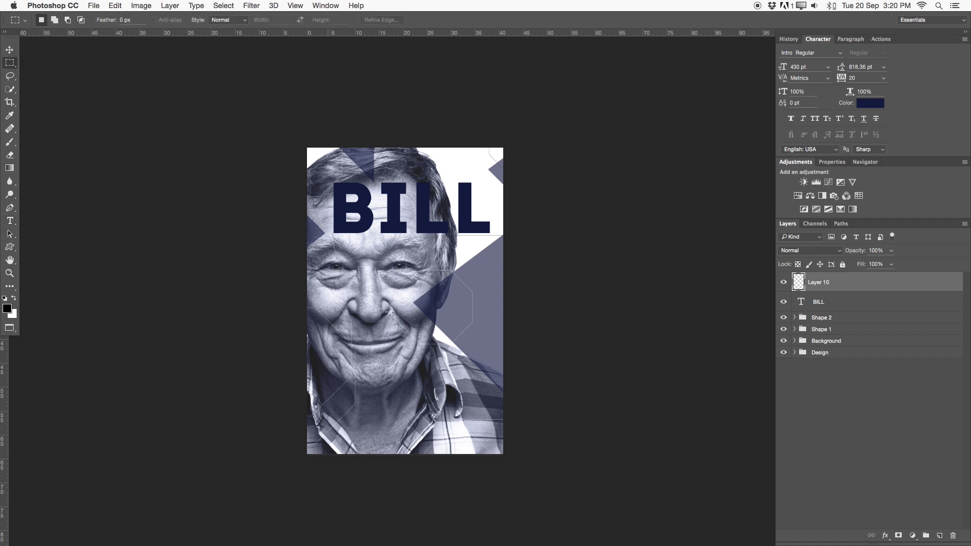
{"action": "left_click_drag", "start_coordinate": [389, 393], "coordinate": [438, 402]}
Fill the rectangular selection with navy 06143d at 100% opacity and deselect it.
{"action": "key", "text": "z"}
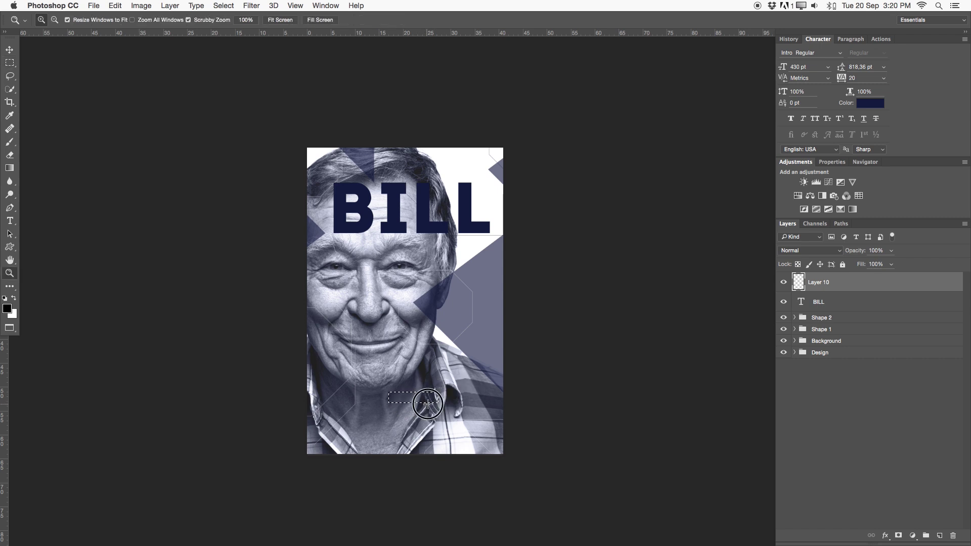
{"action": "left_click", "coordinate": [428, 403]}
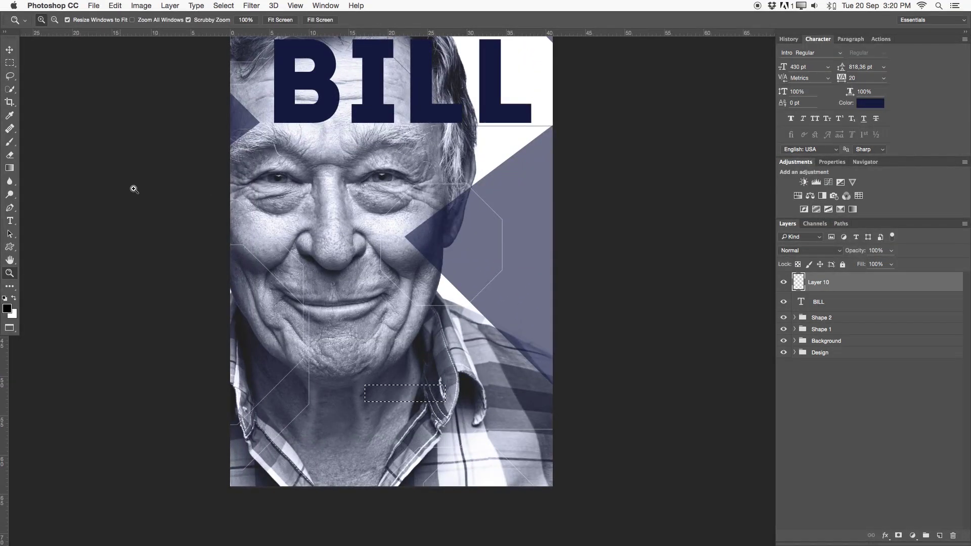
{"action": "key", "text": "m"}
{"action": "right_click", "coordinate": [421, 403]}
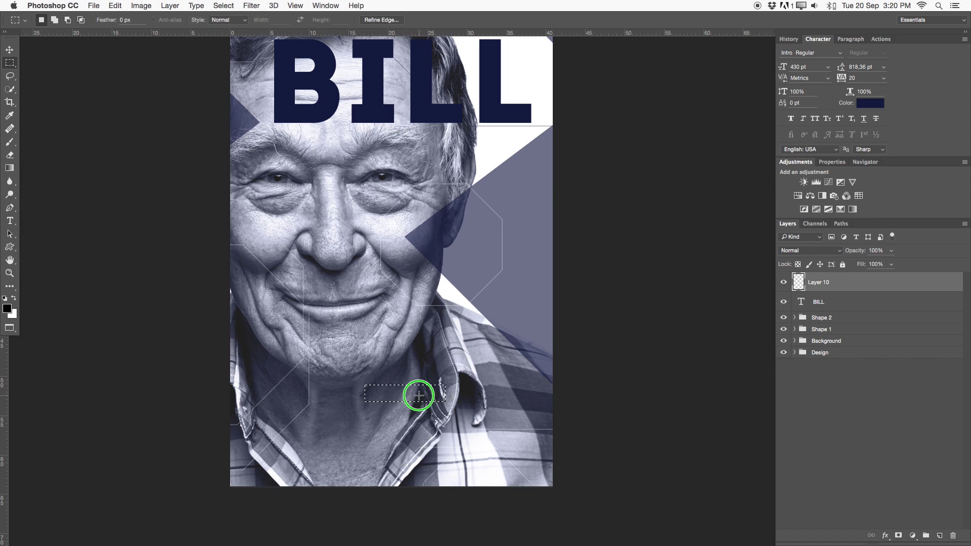
{"action": "left_click", "coordinate": [436, 481]}
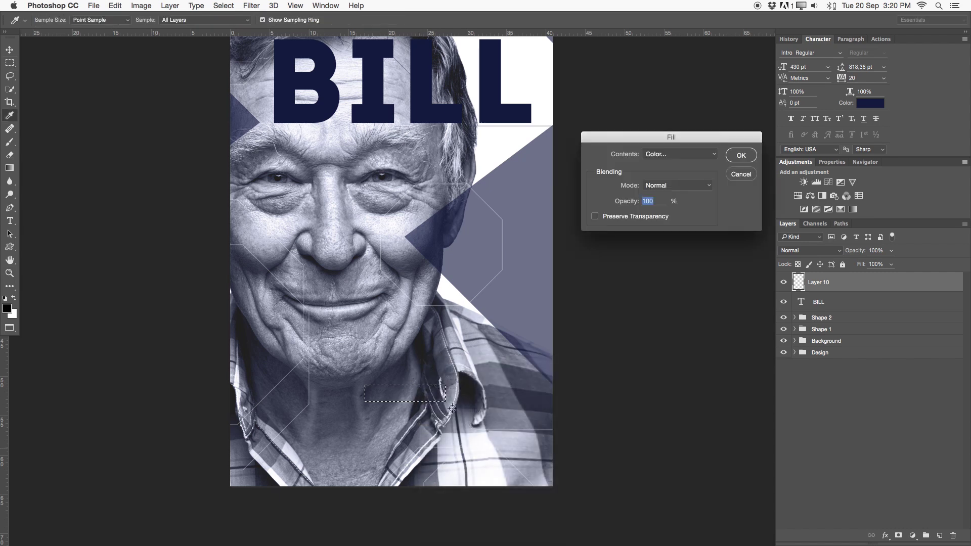
{"action": "left_click", "coordinate": [715, 155]}
{"action": "left_click", "coordinate": [704, 154]}
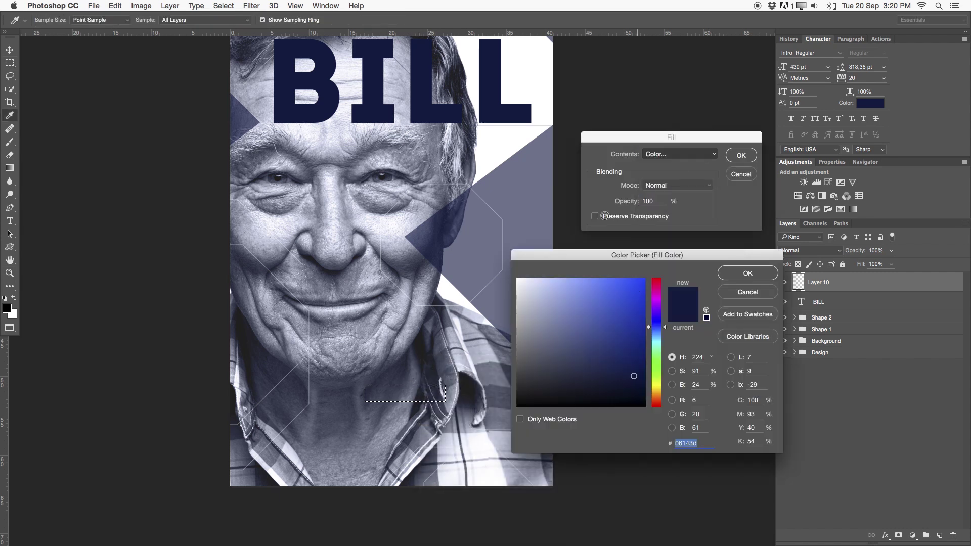
{"action": "left_click", "coordinate": [747, 273]}
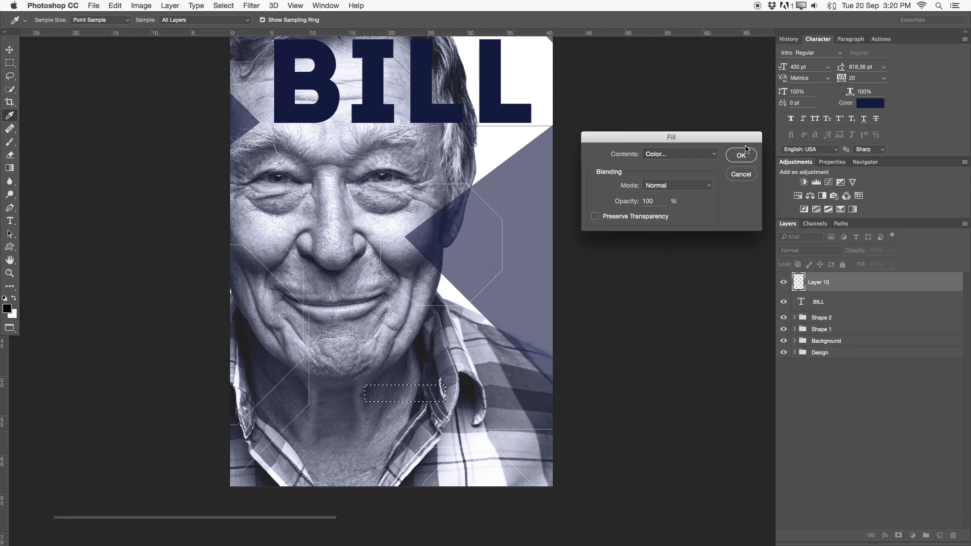
{"action": "left_click", "coordinate": [741, 155]}
{"action": "key", "text": "super+d"}
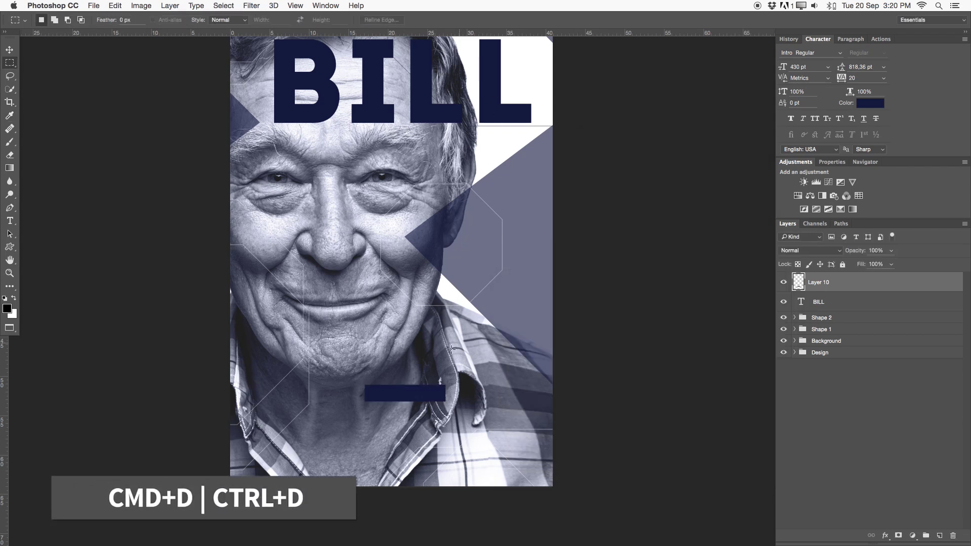
Rename the navy bar's layer as Element and place it below the BILL layer.
{"action": "double_click", "coordinate": [818, 282]}
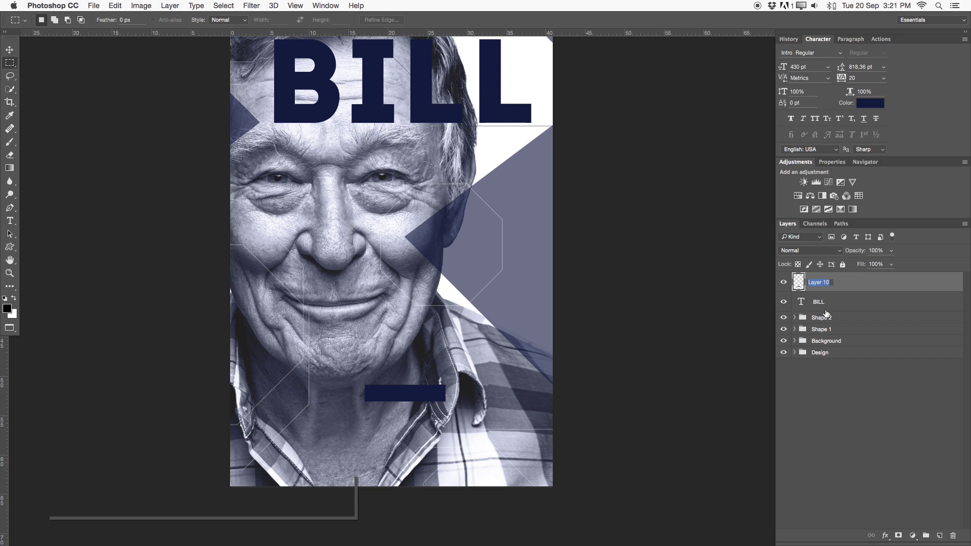
{"action": "type", "text": "e"}
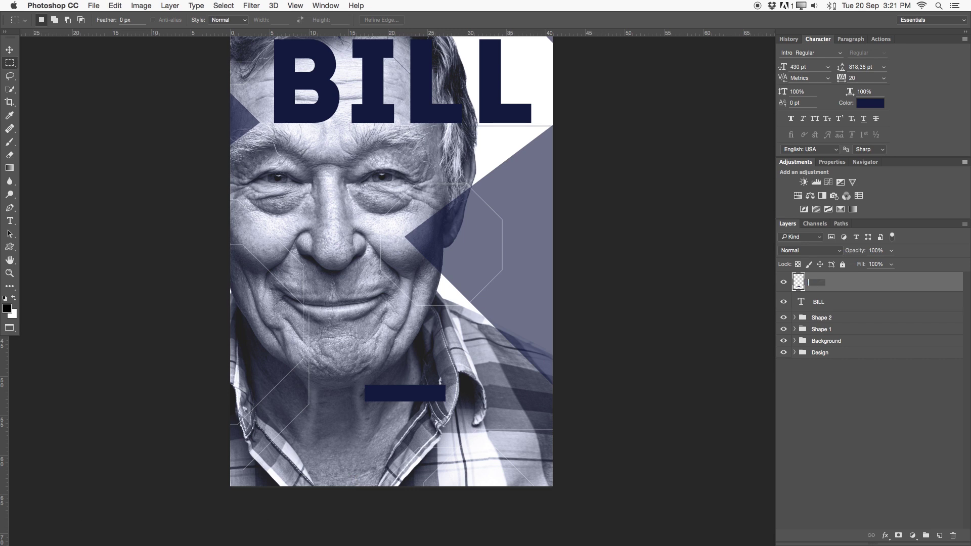
{"action": "type", "text": "lement"}
{"action": "key", "text": "Return"}
{"action": "left_click_drag", "start_coordinate": [835, 290], "coordinate": [843, 314]}
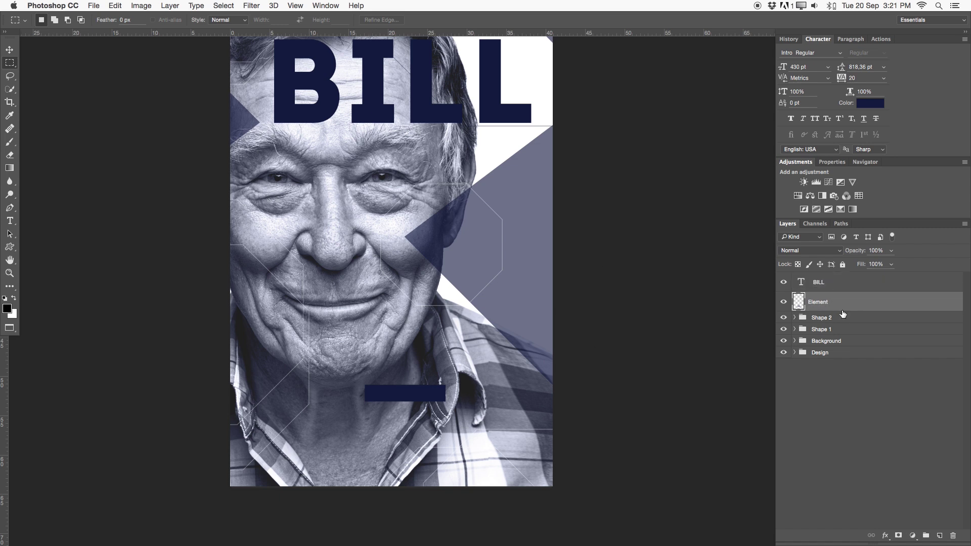
Create a text box matching the navy bar's bounds and set its text color to white.
{"action": "key", "text": "t"}
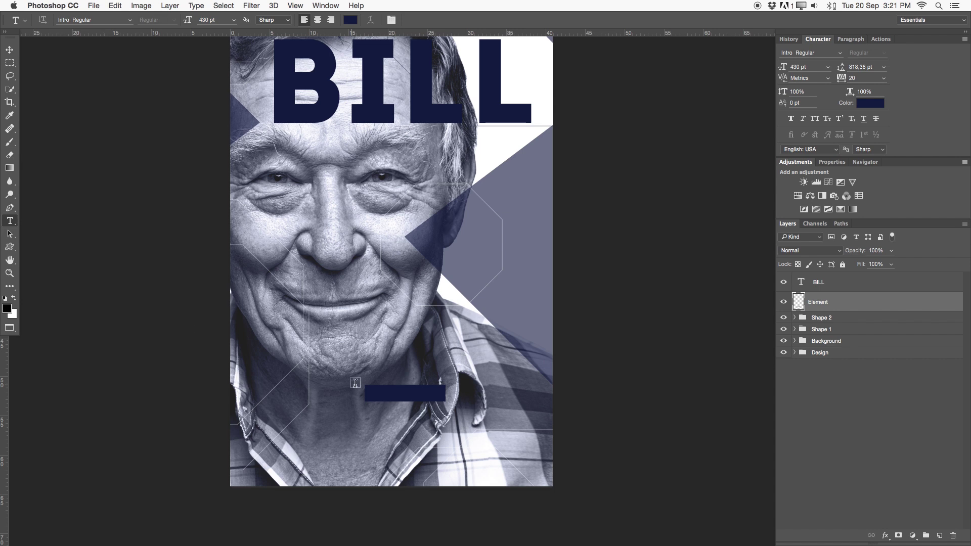
{"action": "left_click_drag", "start_coordinate": [365, 386], "coordinate": [445, 402]}
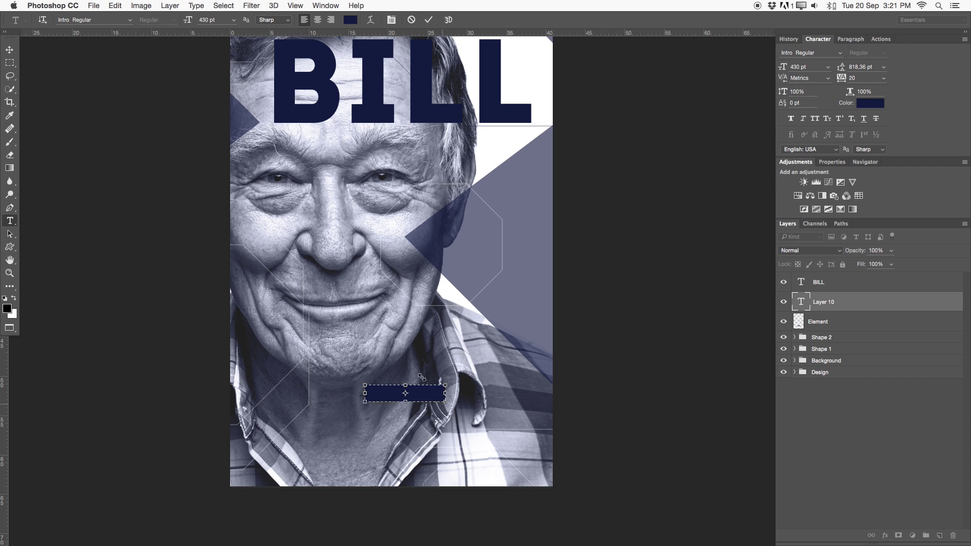
{"action": "left_click", "coordinate": [351, 20]}
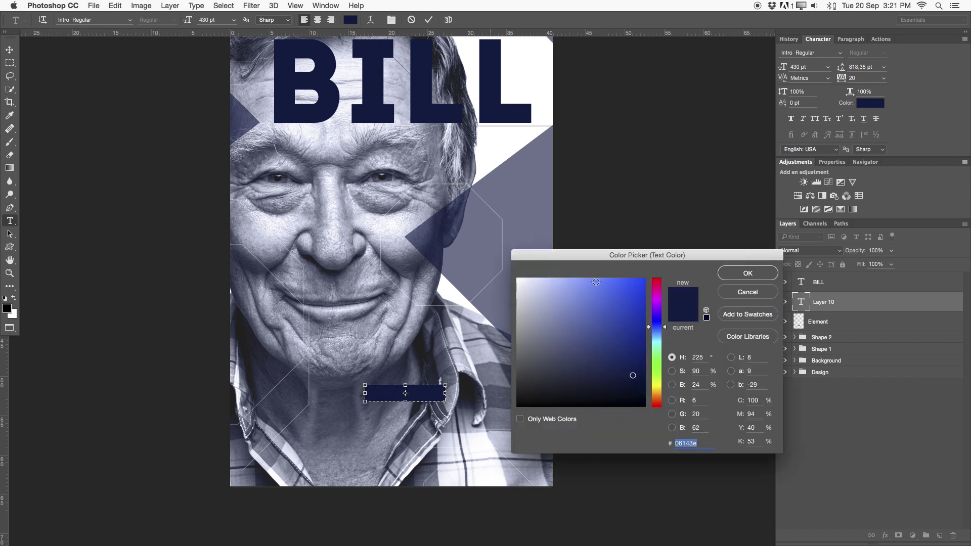
{"action": "left_click", "coordinate": [501, 249]}
{"action": "left_click", "coordinate": [757, 276]}
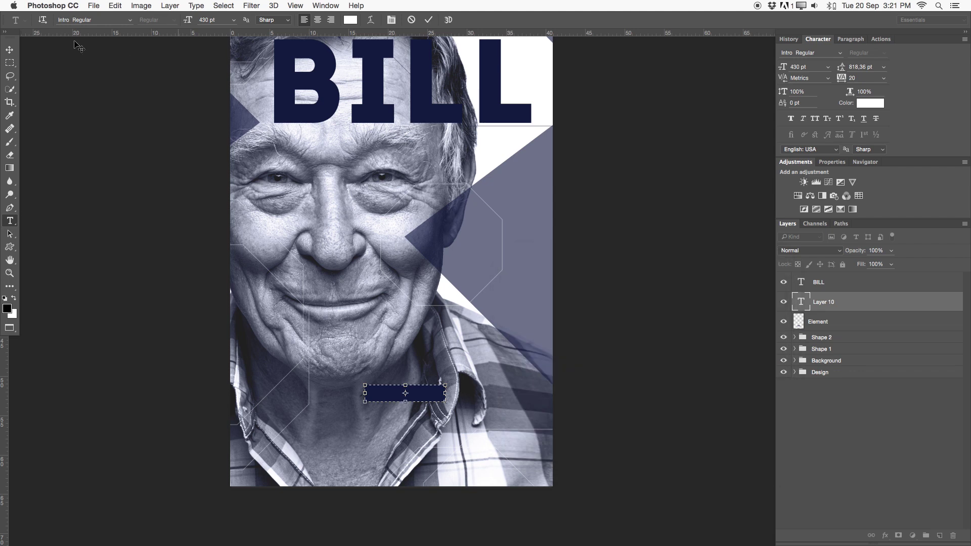
Enter NEW SEASON on the navy bar in Helvetica Neue Light at 37.01 pt and commit the text.
{"action": "left_click", "coordinate": [130, 21]}
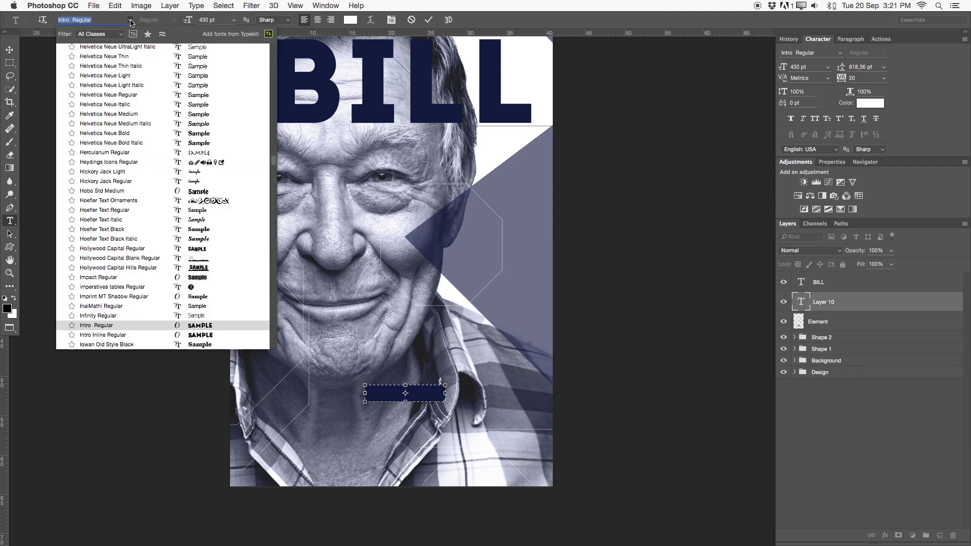
{"action": "left_click", "coordinate": [135, 78]}
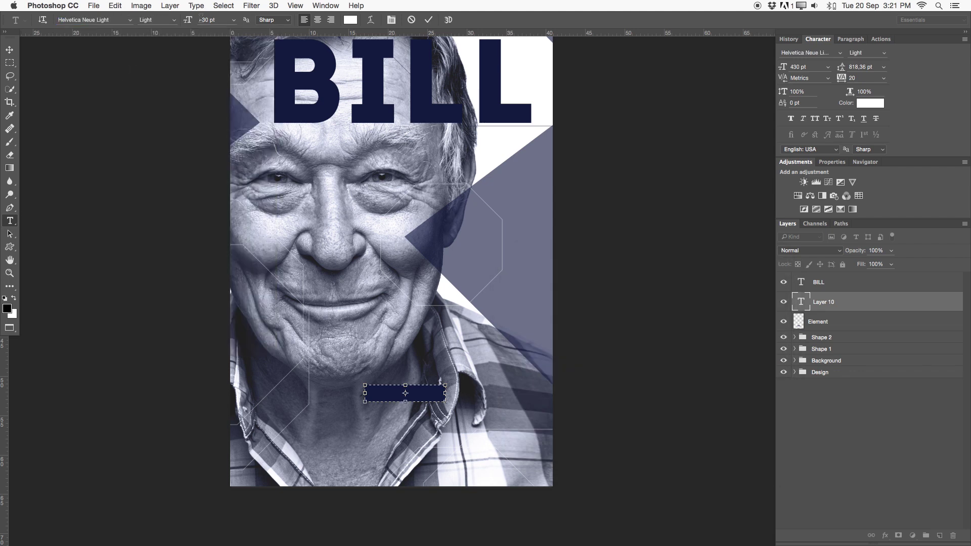
{"action": "left_click_drag", "start_coordinate": [189, 23], "coordinate": [77, 18]}
{"action": "left_click_drag", "start_coordinate": [189, 23], "coordinate": [130, 20]}
{"action": "left_click", "coordinate": [428, 20]}
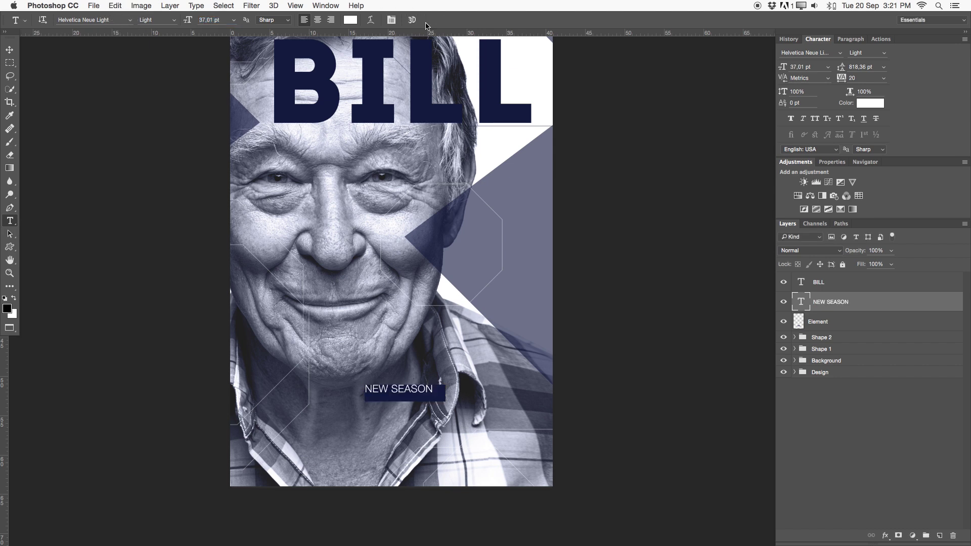
Center the NEW SEASON text within the navy bar, nudging it into place.
{"action": "key", "text": "v"}
{"action": "left_click_drag", "start_coordinate": [440, 412], "coordinate": [445, 416]}
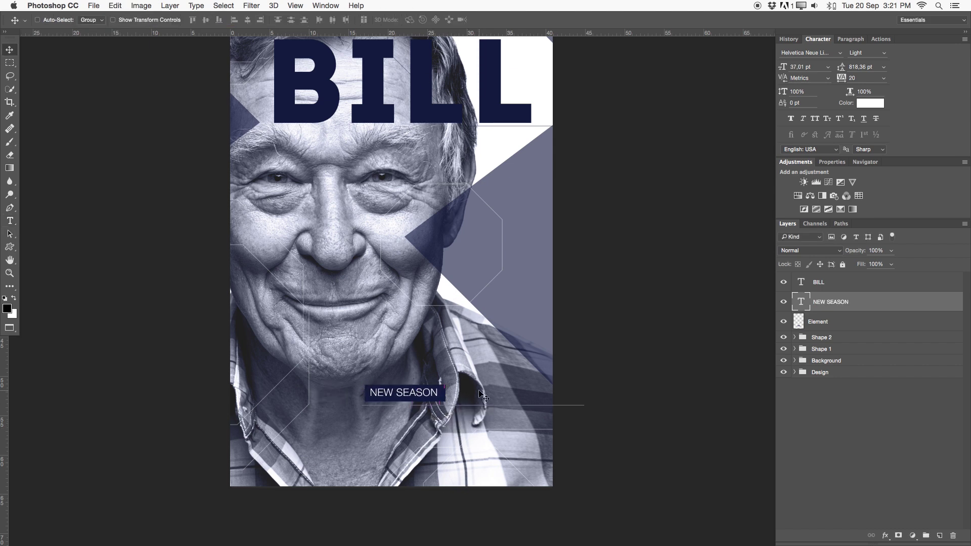
{"action": "key", "text": "Right"}
{"action": "key", "text": "Down"}
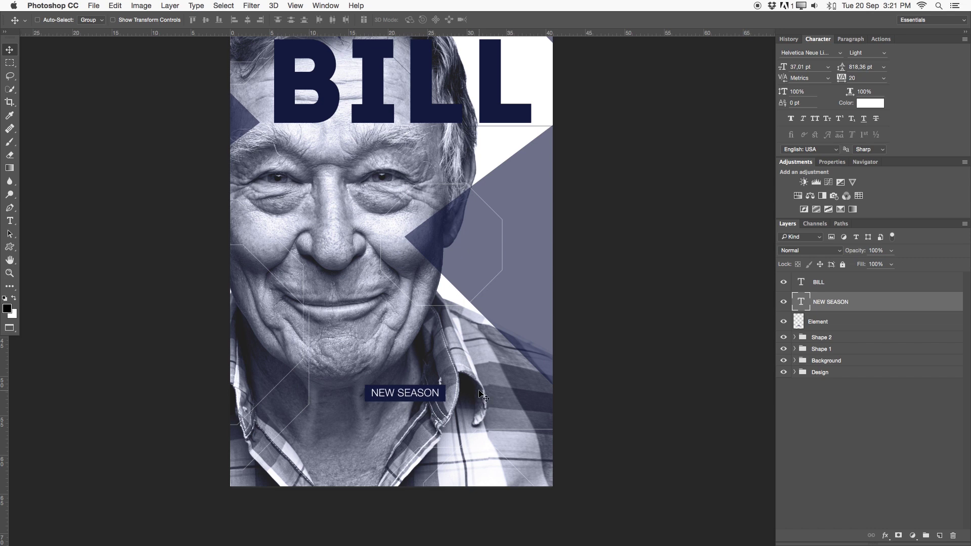
{"action": "key", "text": "Right"}
{"action": "key", "text": "Left"}
{"action": "key", "text": "Right"}
Select the NEW SEASON and Element layers together and move the label slightly up and to the left, under the chin.
{"action": "left_click", "coordinate": [861, 325], "text": "shift"}
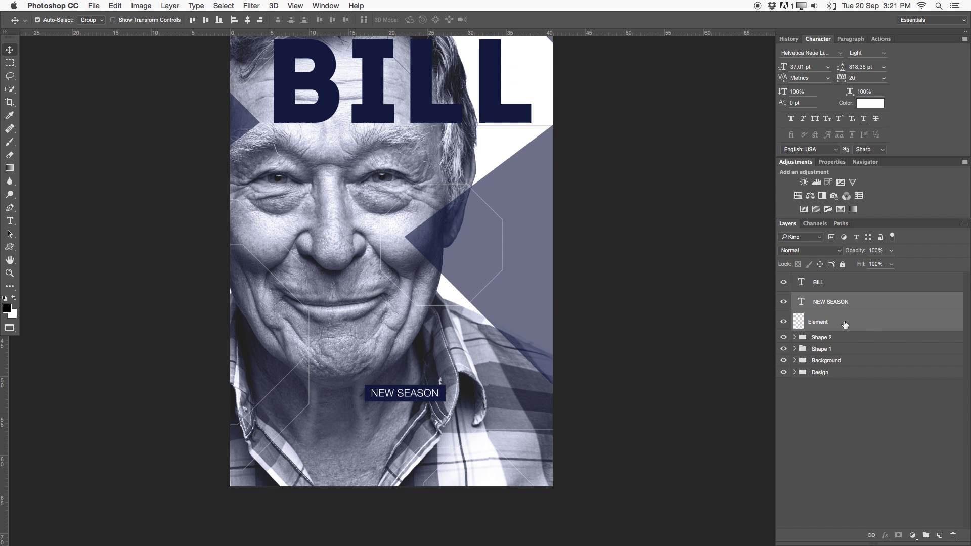
{"action": "left_click_drag", "start_coordinate": [422, 411], "coordinate": [399, 384]}
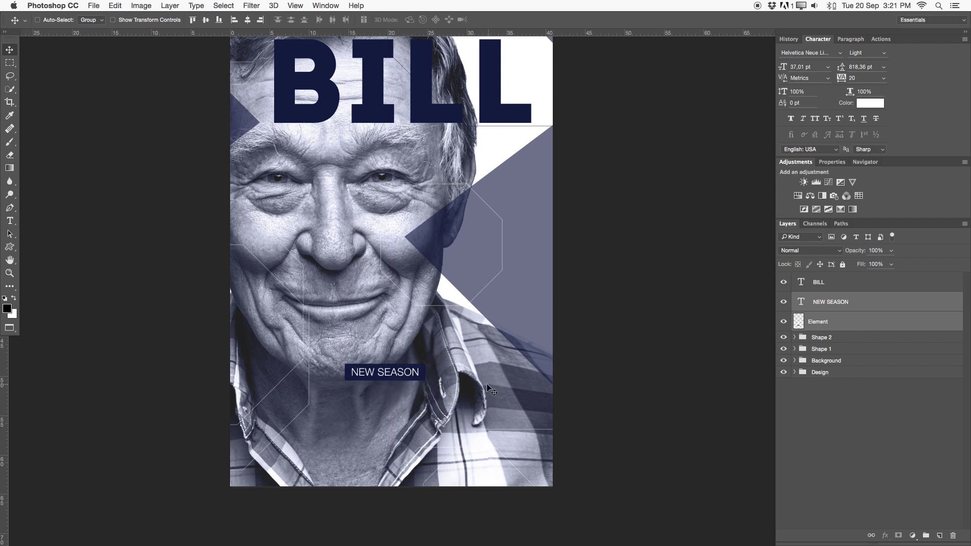
{"action": "left_click_drag", "start_coordinate": [468, 383], "coordinate": [472, 384]}
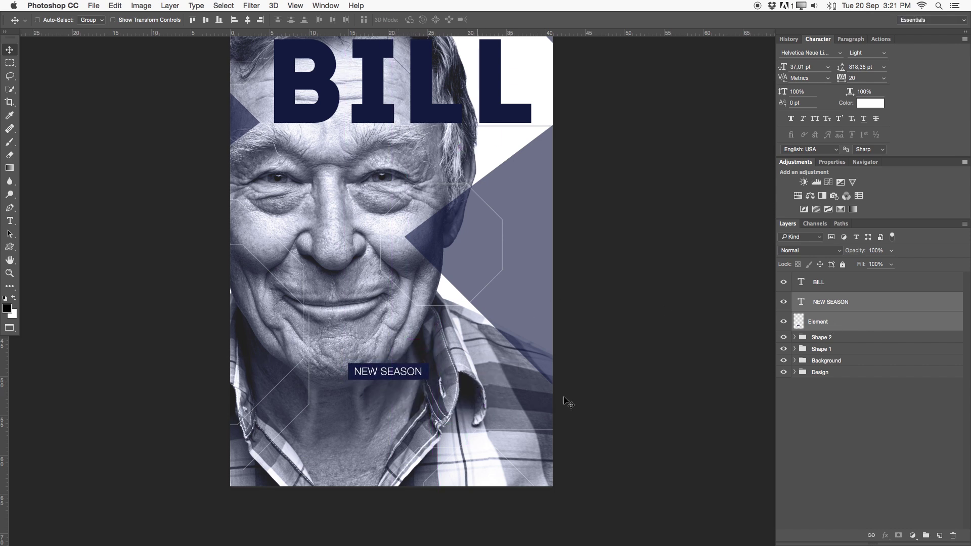
Add a new layer above Element and make a thin, tall rectangular selection just right of the navy bar.
{"action": "left_click", "coordinate": [865, 329]}
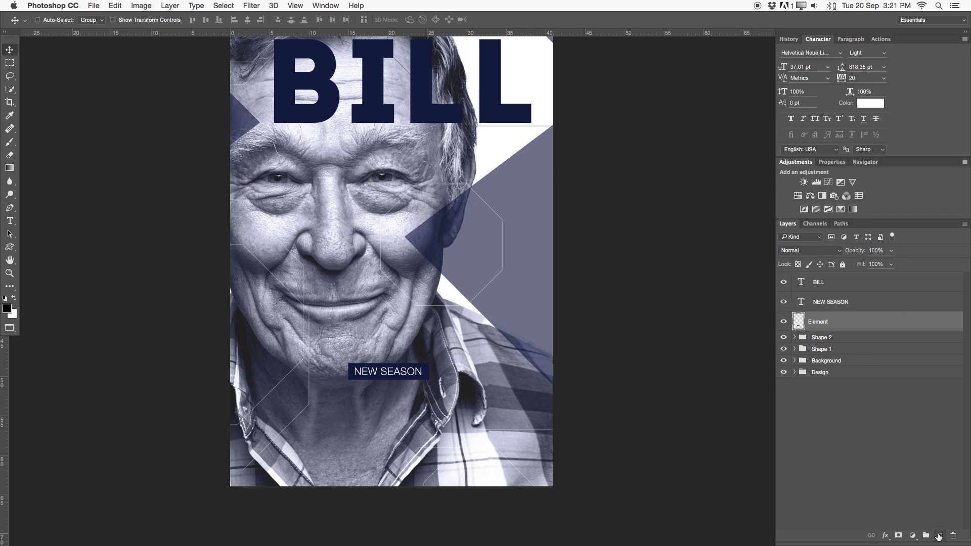
{"action": "left_click", "coordinate": [940, 536]}
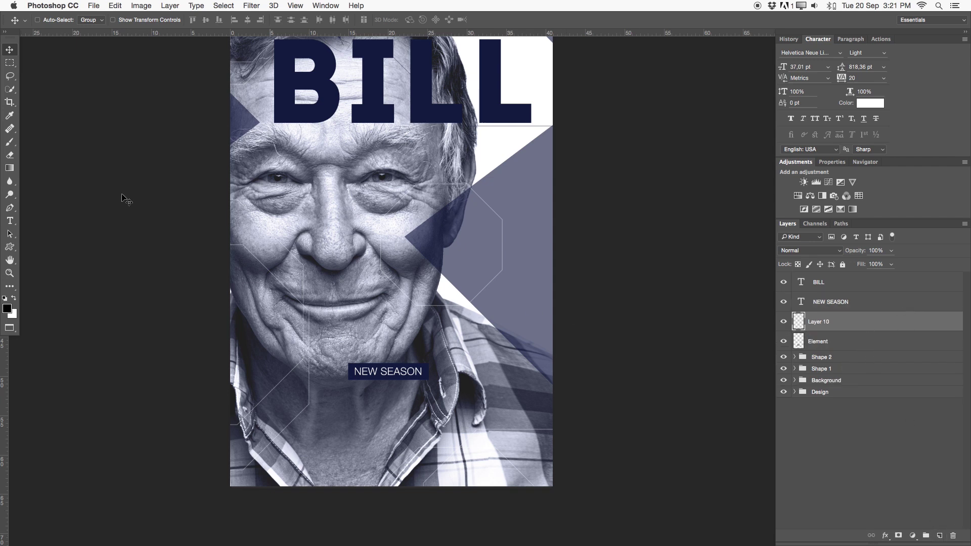
{"action": "left_click", "coordinate": [7, 62]}
{"action": "left_click_drag", "start_coordinate": [5, 62], "coordinate": [50, 63]}
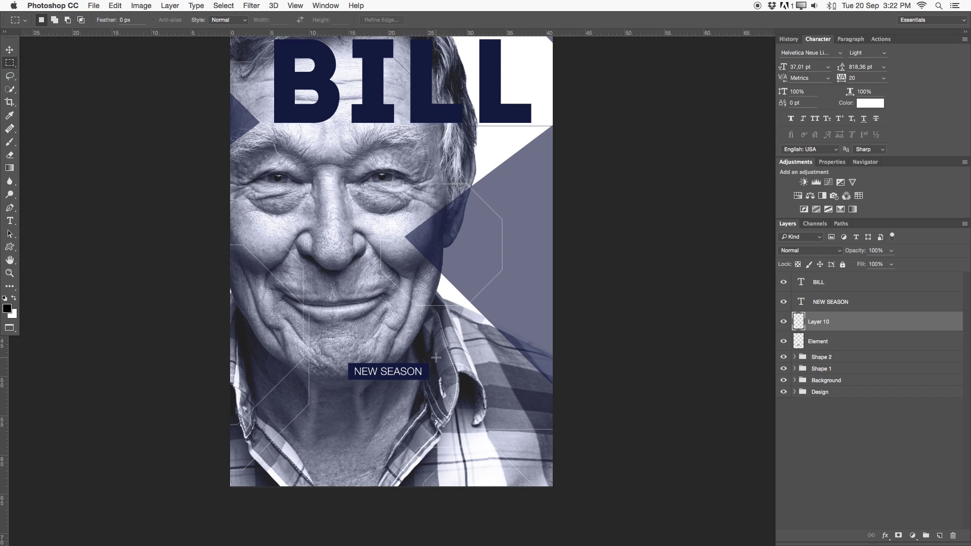
{"action": "left_click_drag", "start_coordinate": [437, 349], "coordinate": [439, 443]}
Fill the thin vertical selection with white and deselect it.
{"action": "right_click", "coordinate": [439, 443]}
{"action": "left_click", "coordinate": [460, 478]}
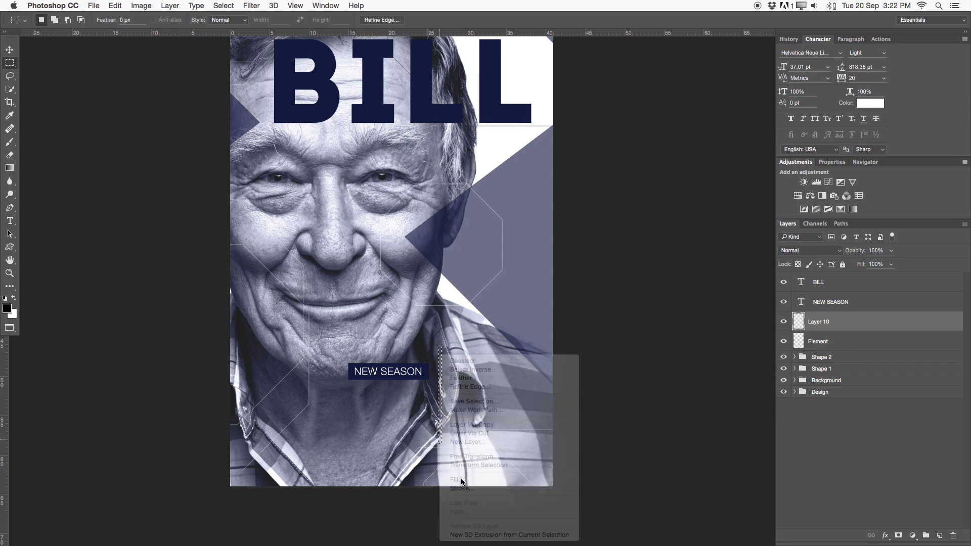
{"action": "left_click", "coordinate": [670, 157]}
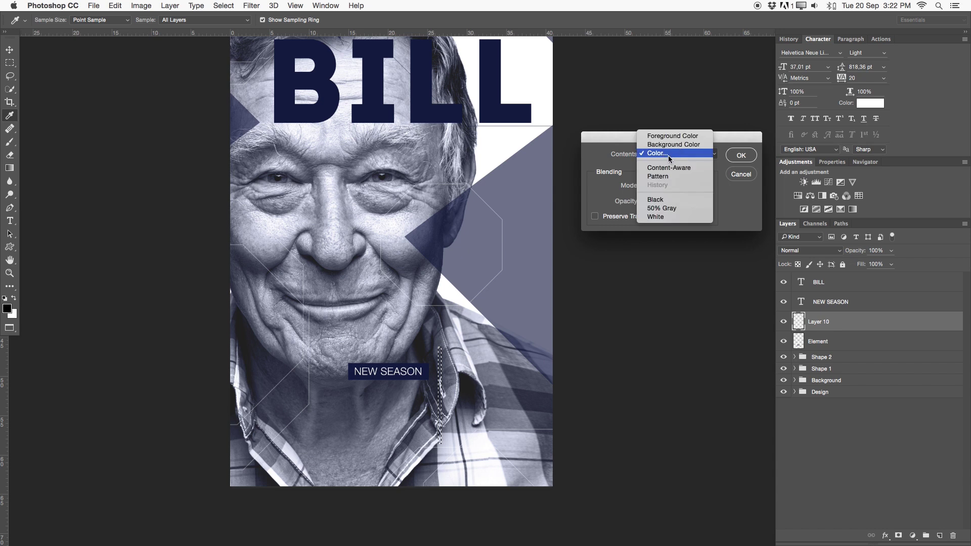
{"action": "left_click", "coordinate": [655, 216]}
{"action": "left_click", "coordinate": [731, 161]}
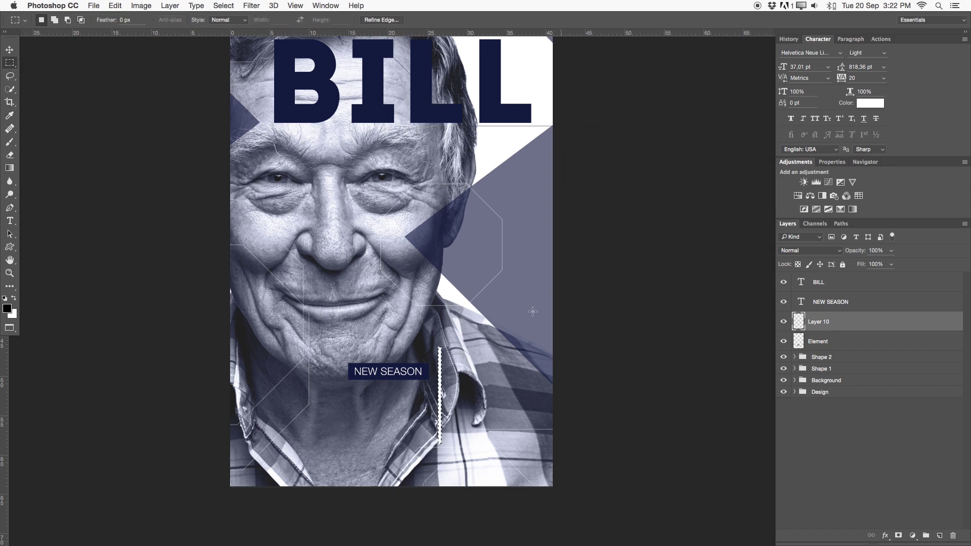
{"action": "key", "text": "super+d"}
Make the white vertical line thinner by deleting a strip along its right edge, and clear the selection.
{"action": "key", "text": "z"}
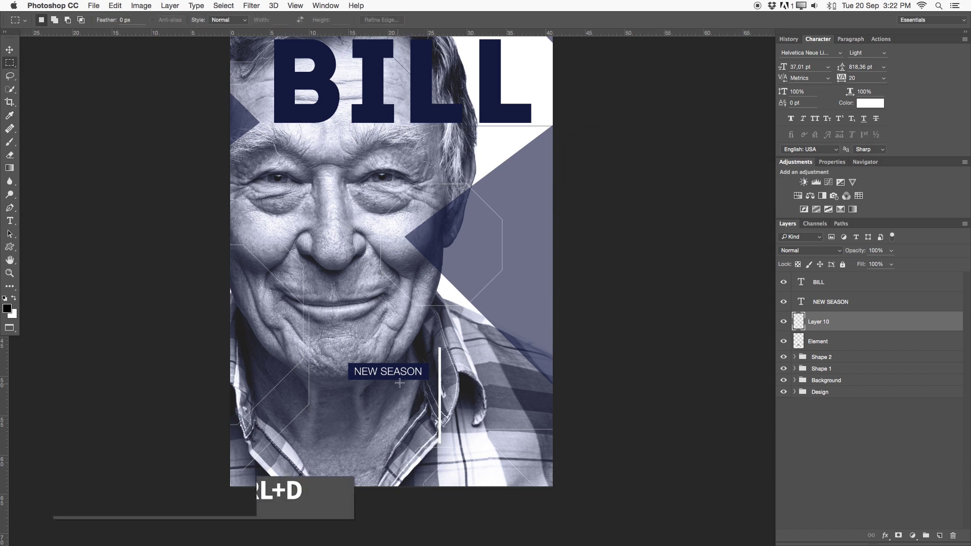
{"action": "left_click_drag", "start_coordinate": [455, 373], "coordinate": [470, 252]}
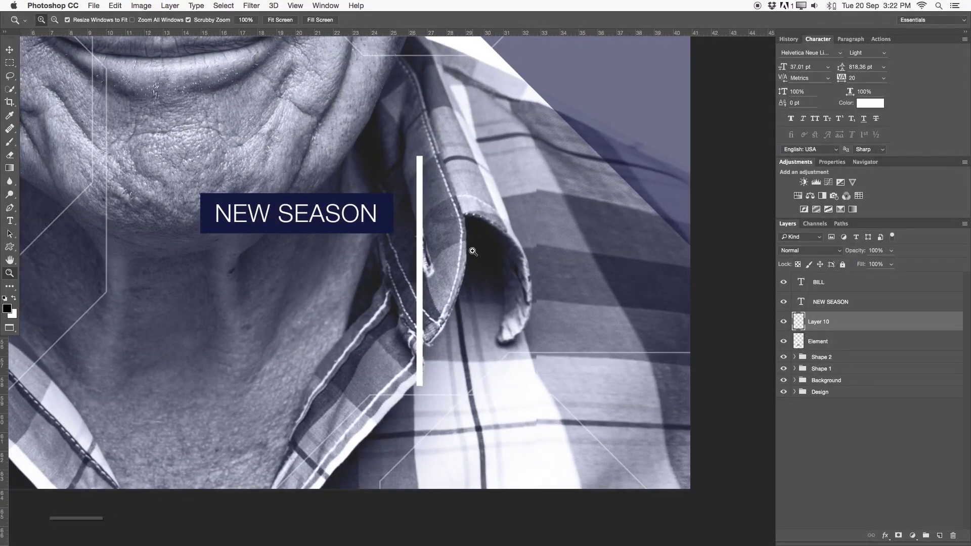
{"action": "left_click", "coordinate": [10, 62]}
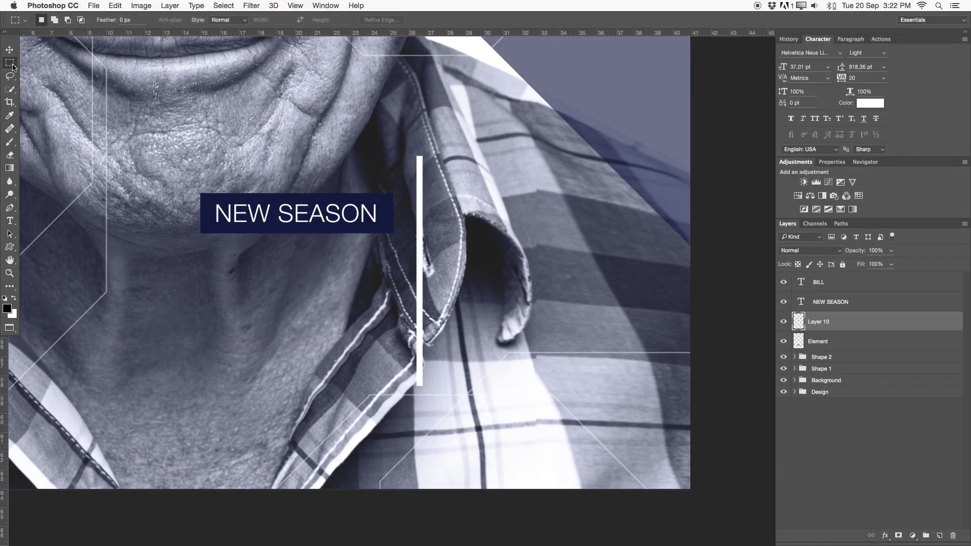
{"action": "left_click", "coordinate": [10, 62]}
{"action": "left_click", "coordinate": [66, 62]}
{"action": "left_click_drag", "start_coordinate": [446, 112], "coordinate": [420, 397]}
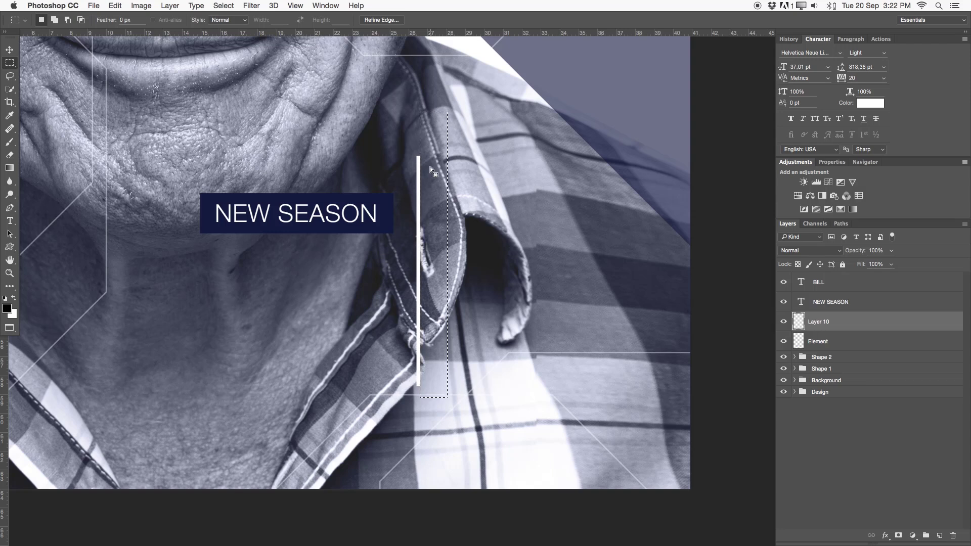
{"action": "key", "text": "super+d"}
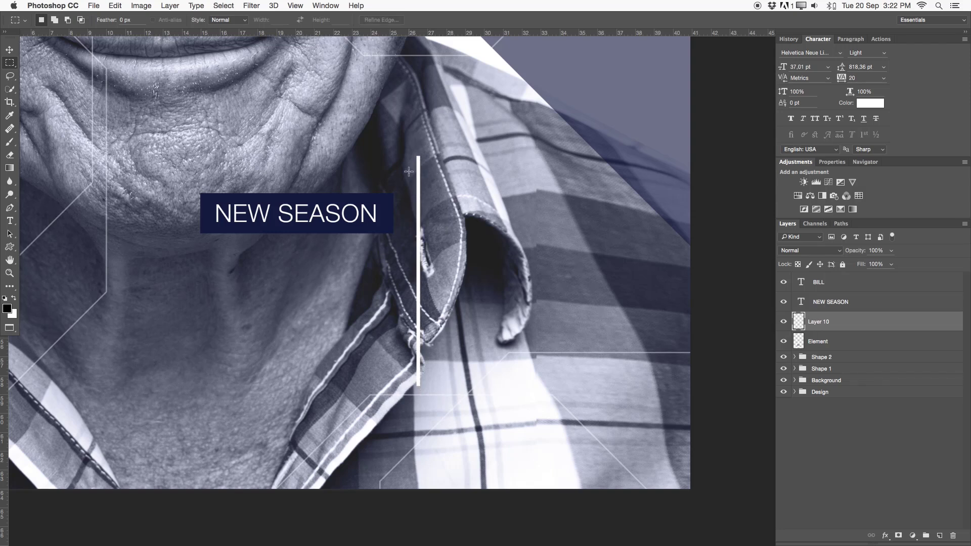
Create a text box below the NEW SEASON bar and enter MEGAS.
{"action": "key", "text": "z"}
{"action": "left_click_drag", "start_coordinate": [460, 211], "coordinate": [422, 217]}
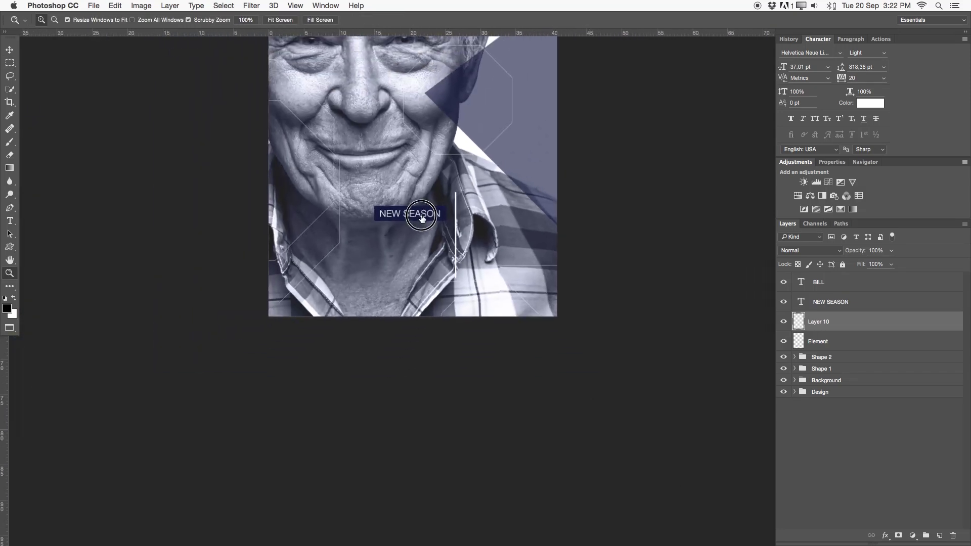
{"action": "left_click", "coordinate": [458, 231], "text": "alt"}
{"action": "left_click_drag", "start_coordinate": [474, 261], "coordinate": [464, 262]}
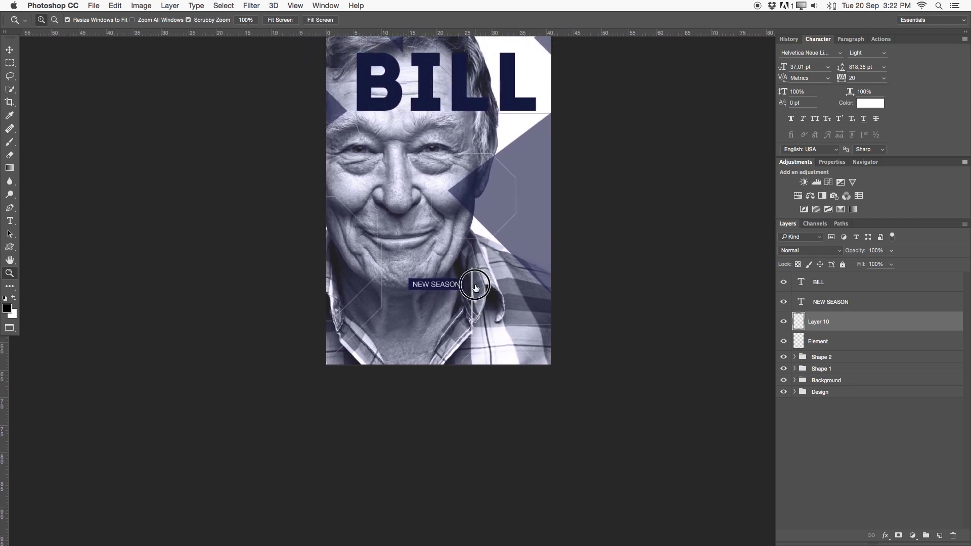
{"action": "key", "text": "t"}
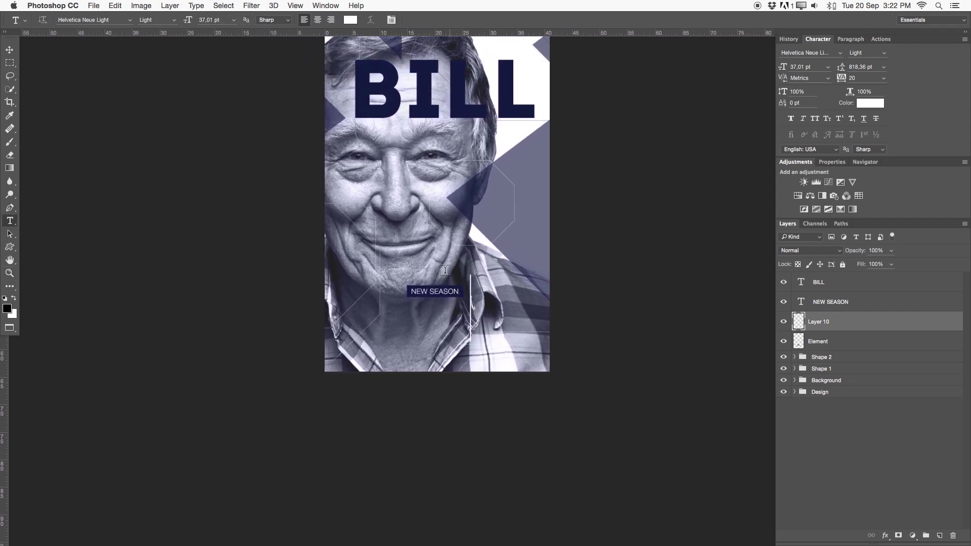
{"action": "left_click_drag", "start_coordinate": [364, 314], "coordinate": [505, 359]}
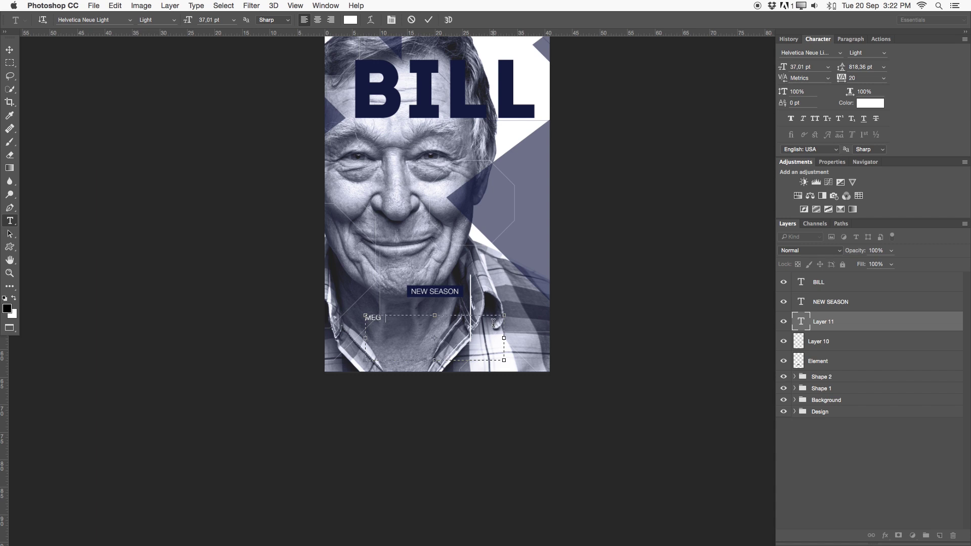
Set the MEGAS text to Intro Regular at 130 pt and commit it.
{"action": "key", "text": "super+a"}
{"action": "left_click", "coordinate": [130, 20]}
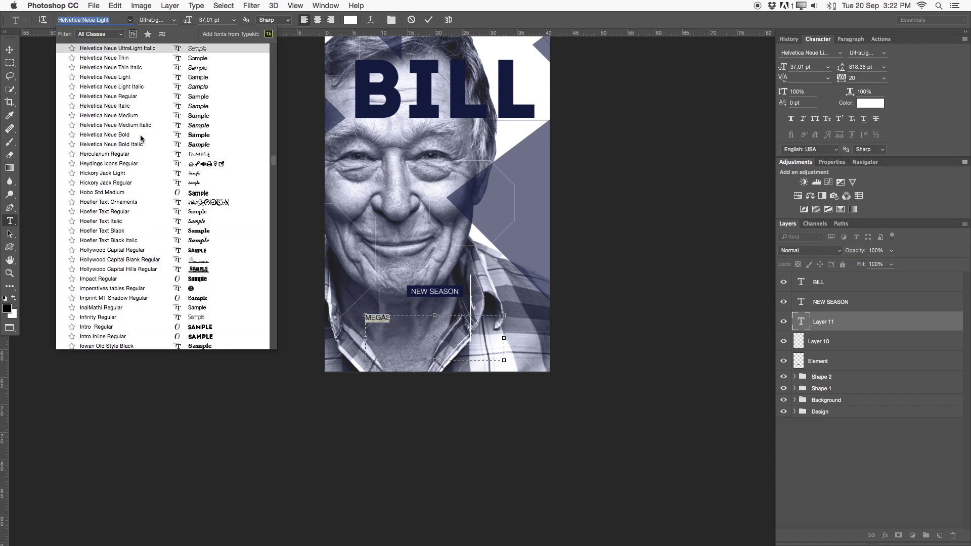
{"action": "left_click", "coordinate": [93, 328]}
{"action": "left_click_drag", "start_coordinate": [190, 20], "coordinate": [238, 20]}
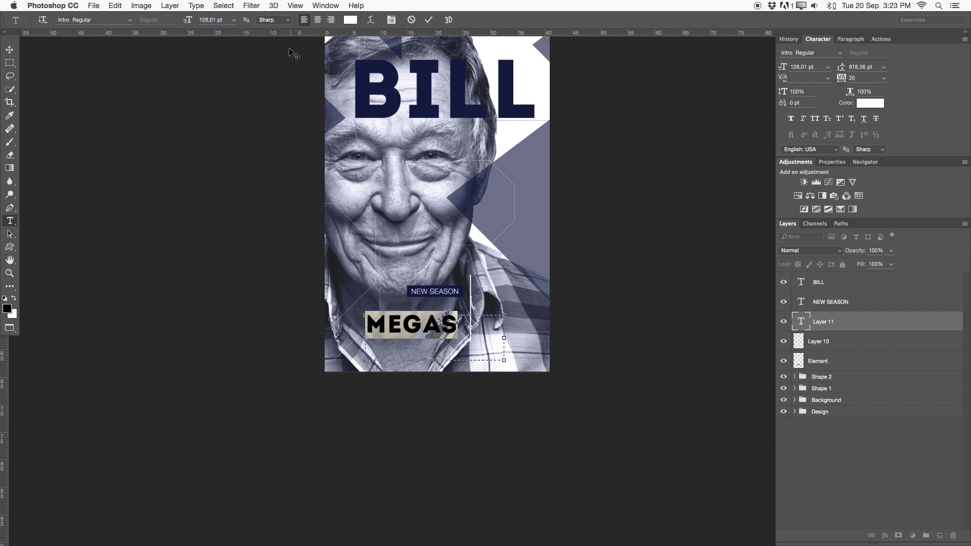
{"action": "double_click", "coordinate": [217, 20]}
{"action": "type", "text": "130"}
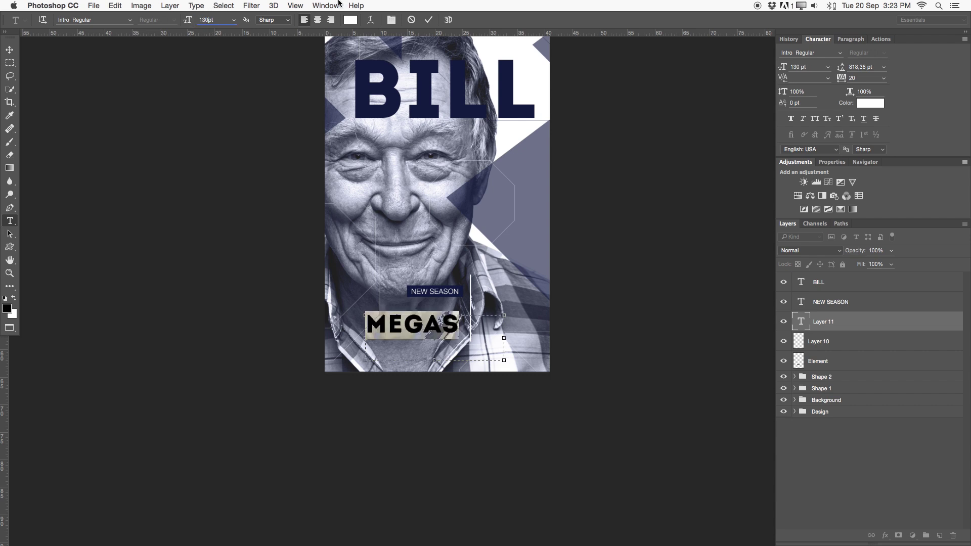
{"action": "left_click", "coordinate": [428, 20]}
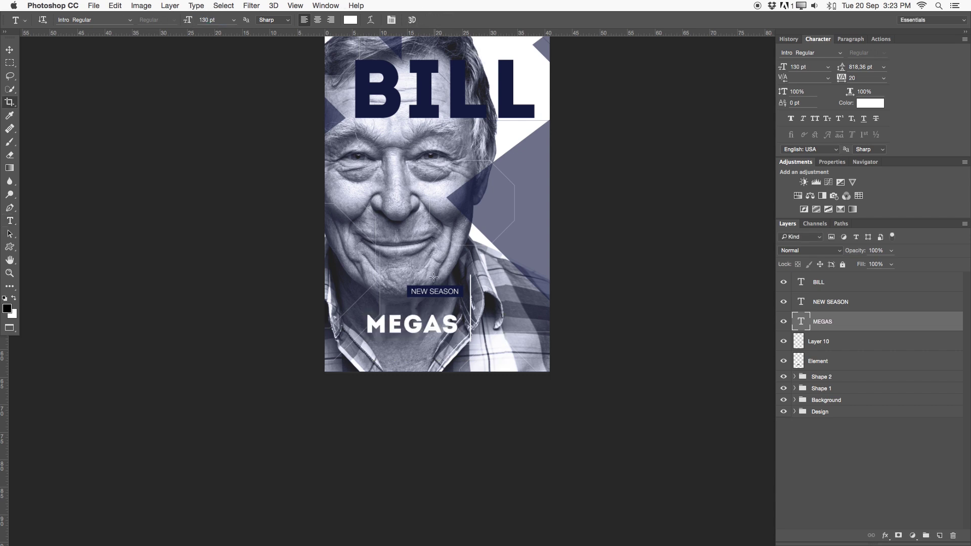
Move the MEGAS text directly beneath the NEW SEASON bar, close to the white vertical line.
{"action": "key", "text": "v"}
{"action": "mouse_move", "coordinate": [434, 321]}
{"action": "left_mouse_down"}
{"action": "mouse_move", "coordinate": [437, 308]}
{"action": "mouse_move", "coordinate": [458, 309]}
{"action": "mouse_move", "coordinate": [444, 310]}
{"action": "left_mouse_up"}
{"action": "left_click_drag", "start_coordinate": [62, 35], "coordinate": [157, 3]}
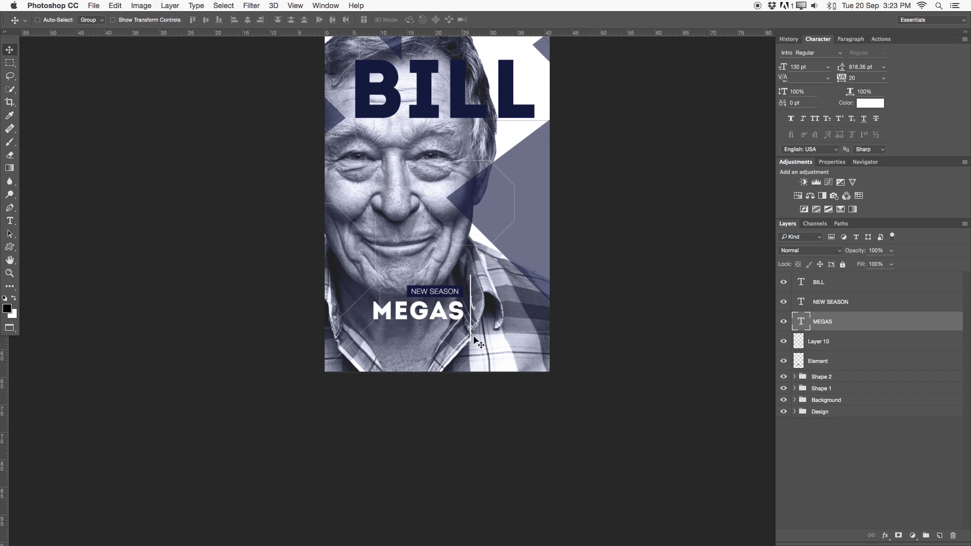
Create a text box to the right of the white vertical line and enter MONDAY 10 PM.
{"action": "left_click_drag", "start_coordinate": [434, 306], "coordinate": [410, 355]}
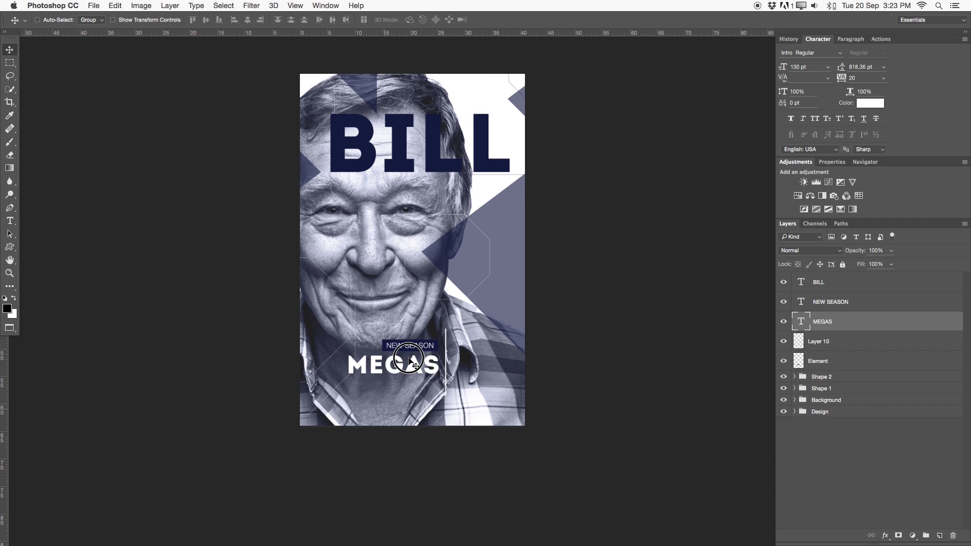
{"action": "key", "text": "z"}
{"action": "left_click_drag", "start_coordinate": [460, 386], "coordinate": [464, 386]}
{"action": "left_click", "coordinate": [464, 386]}
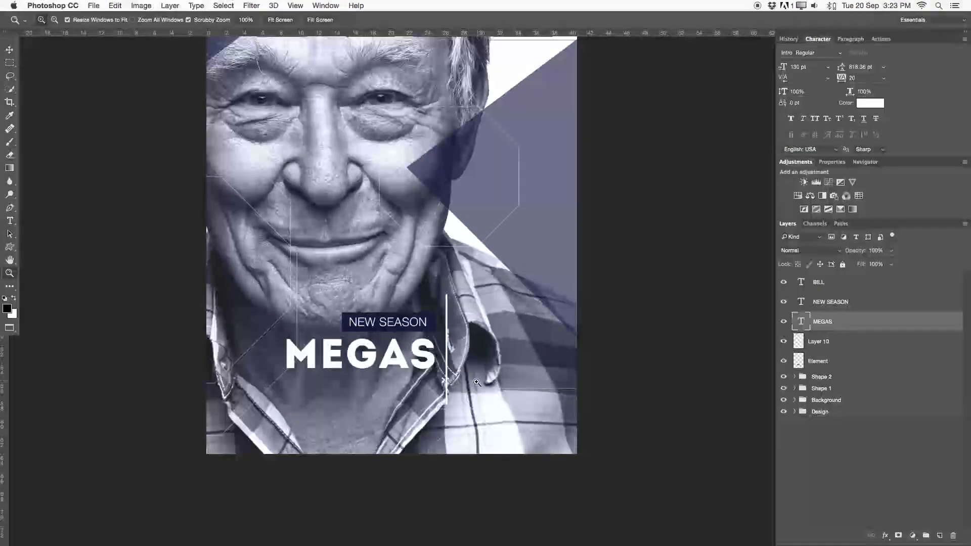
{"action": "key", "text": "t"}
{"action": "left_click_drag", "start_coordinate": [457, 318], "coordinate": [573, 387]}
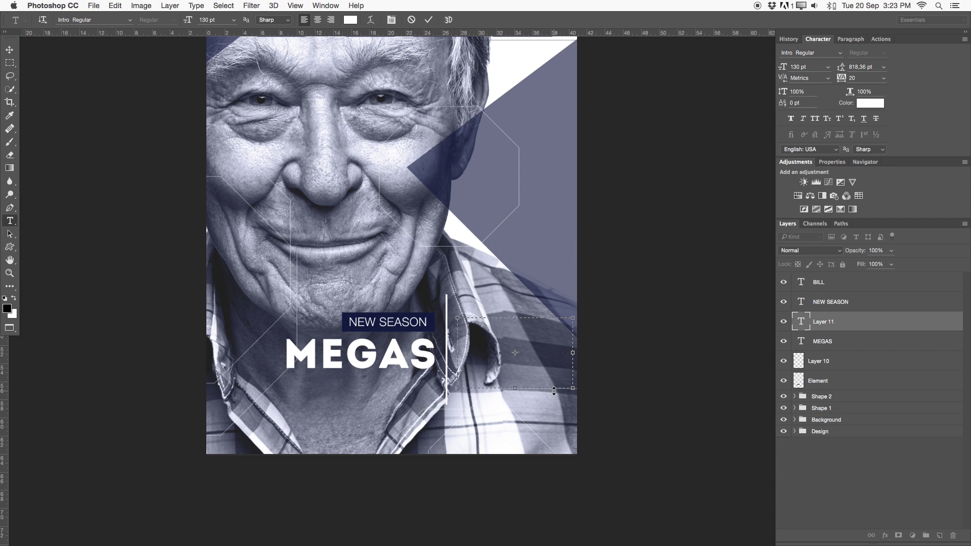
{"action": "type", "text": "MON"}
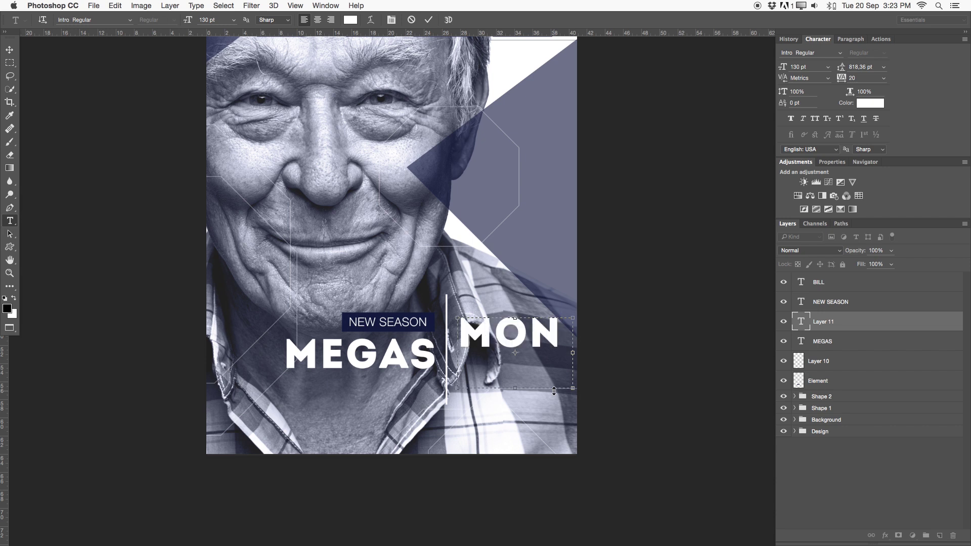
{"action": "key", "text": "ctrl+a"}
{"action": "type", "text": "MON"}
Set the MONDAY 10 PM text to Helvetica Neue Light at 40 pt.
{"action": "key", "text": "super+a"}
{"action": "left_click", "coordinate": [130, 20]}
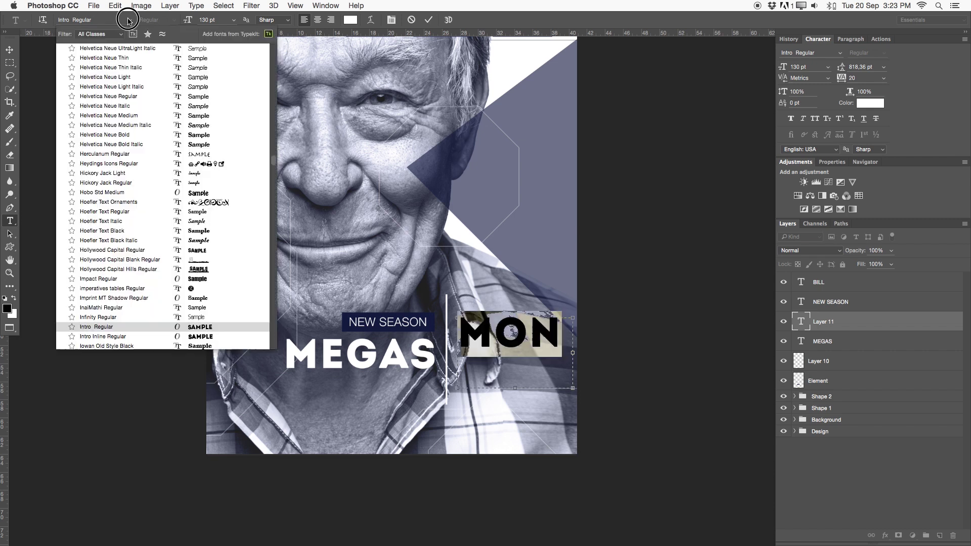
{"action": "left_click", "coordinate": [130, 78]}
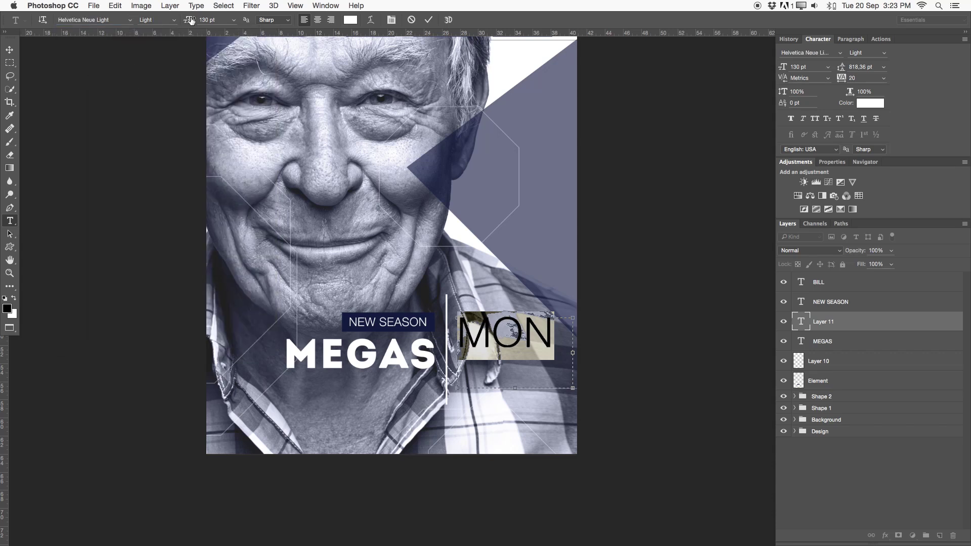
{"action": "left_click", "coordinate": [217, 18]}
{"action": "type", "text": "20"}
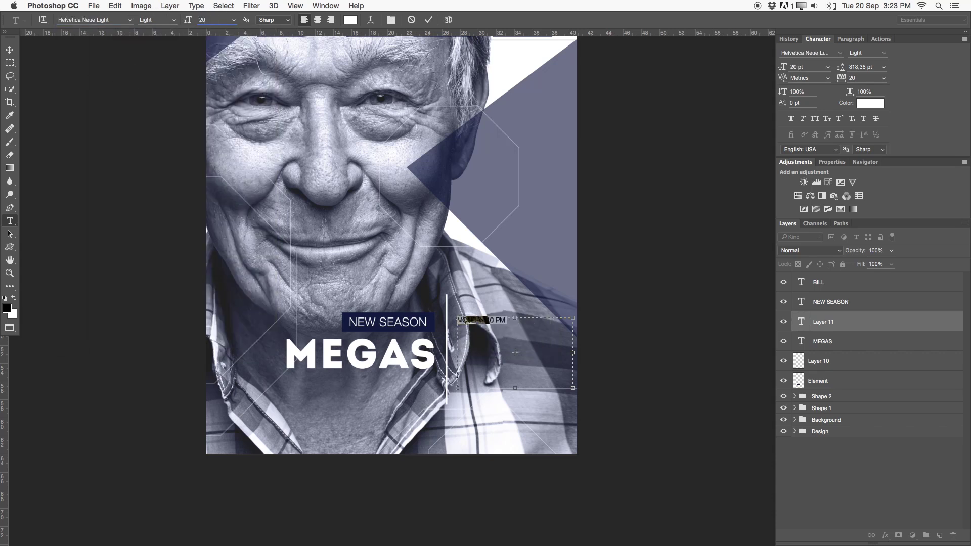
{"action": "left_click_drag", "start_coordinate": [198, 20], "coordinate": [202, 19]}
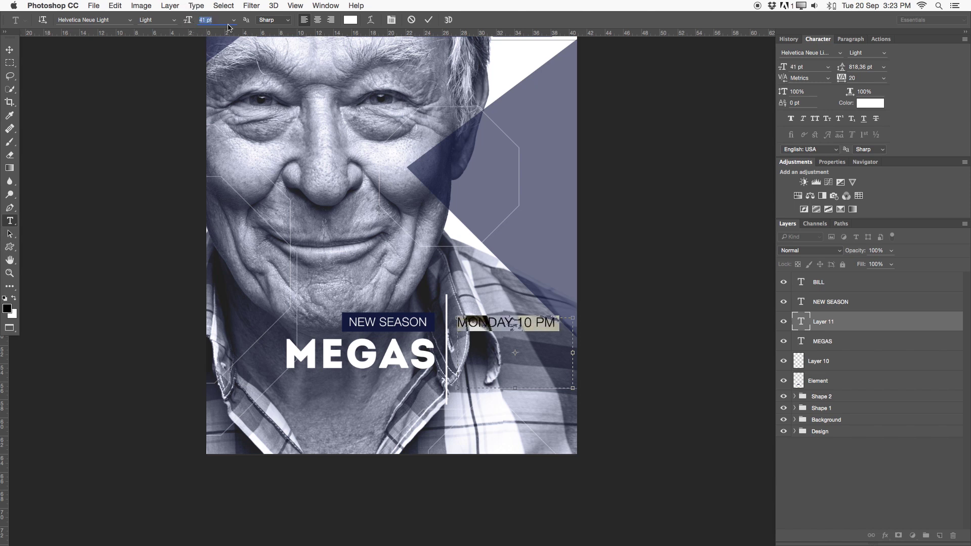
{"action": "type", "text": "40"}
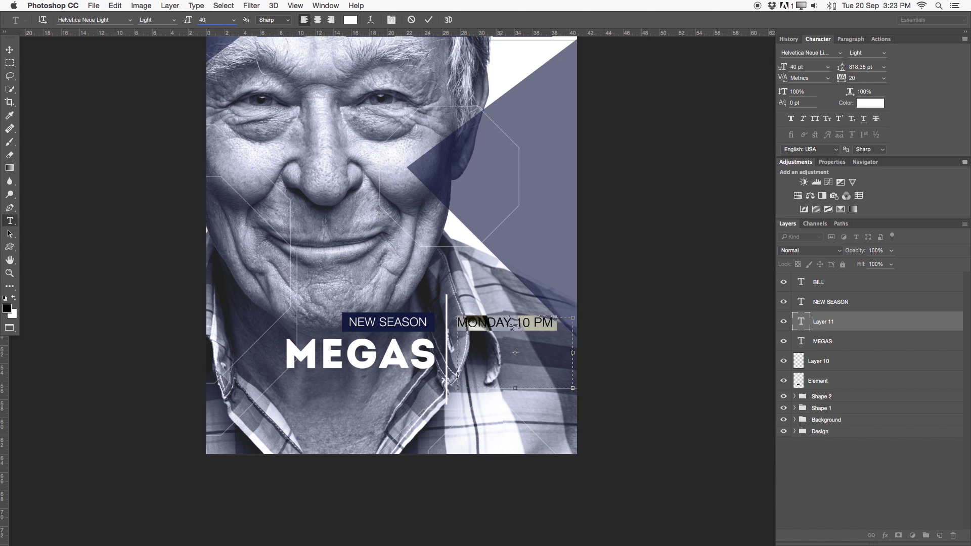
Set the tracking of the MONDAY 10 PM text to 0 and commit it.
{"action": "left_click", "coordinate": [864, 79]}
{"action": "key", "text": "Return"}
{"action": "left_click", "coordinate": [430, 19]}
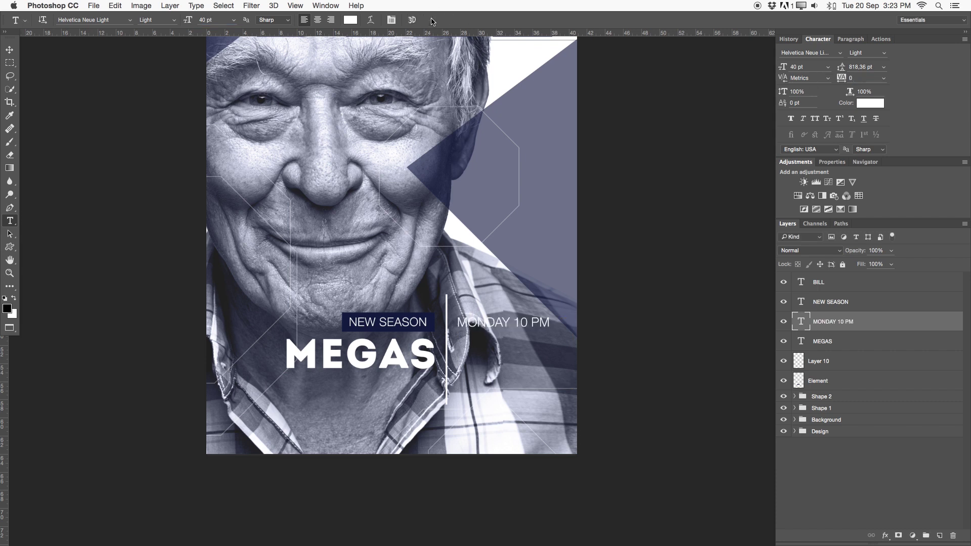
Move the MONDAY 10 PM text slightly down beside the vertical line and place a duplicate of it directly beneath.
{"action": "key", "text": "v"}
{"action": "left_click_drag", "start_coordinate": [515, 313], "coordinate": [522, 356]}
{"action": "key", "text": "super"}
{"action": "key", "text": "super+j"}
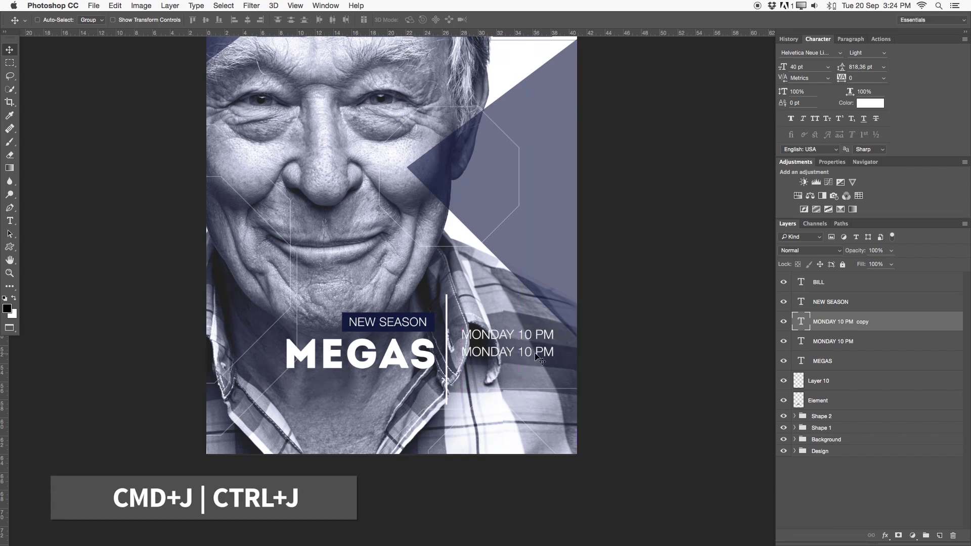
Replace the duplicated line's text with JULY 23 HBO and commit it.
{"action": "key", "text": "t"}
{"action": "triple_click", "coordinate": [534, 353]}
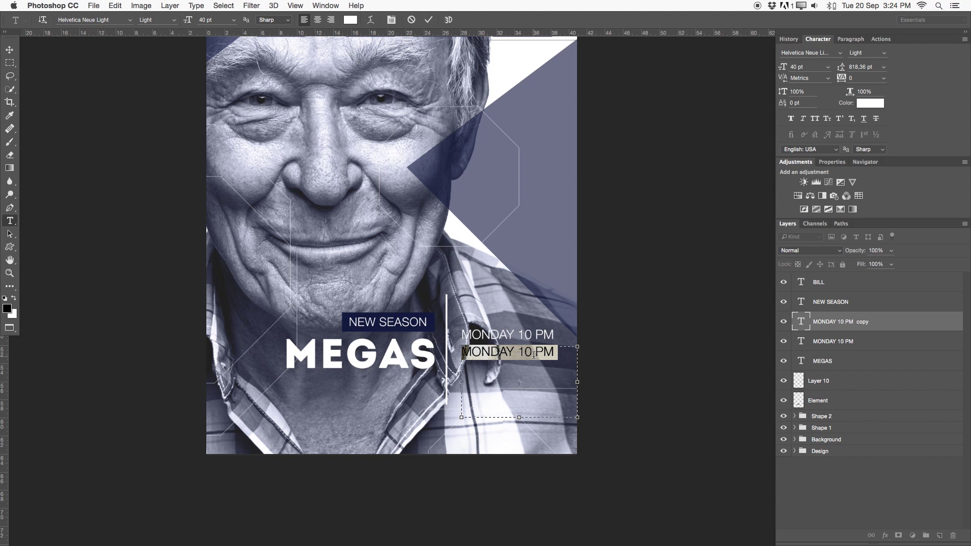
{"action": "type", "text": "JULY 23 - HBO"}
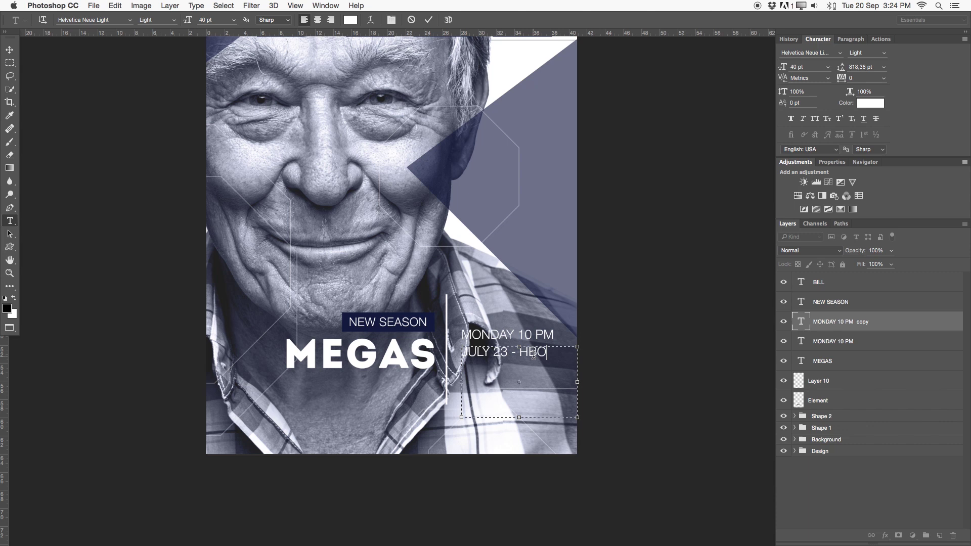
{"action": "key", "text": "BackSpace"}
{"action": "key", "text": "super+a"}
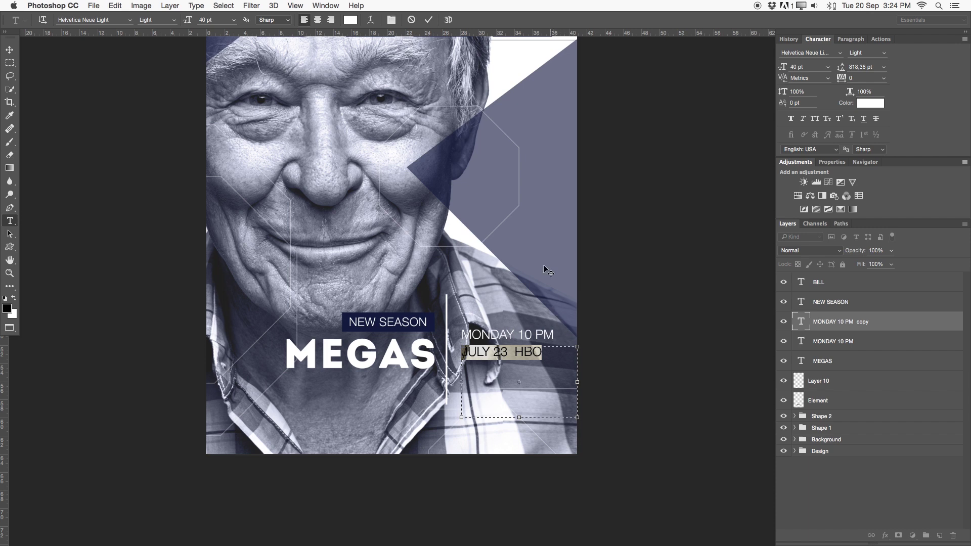
{"action": "left_click", "coordinate": [428, 21]}
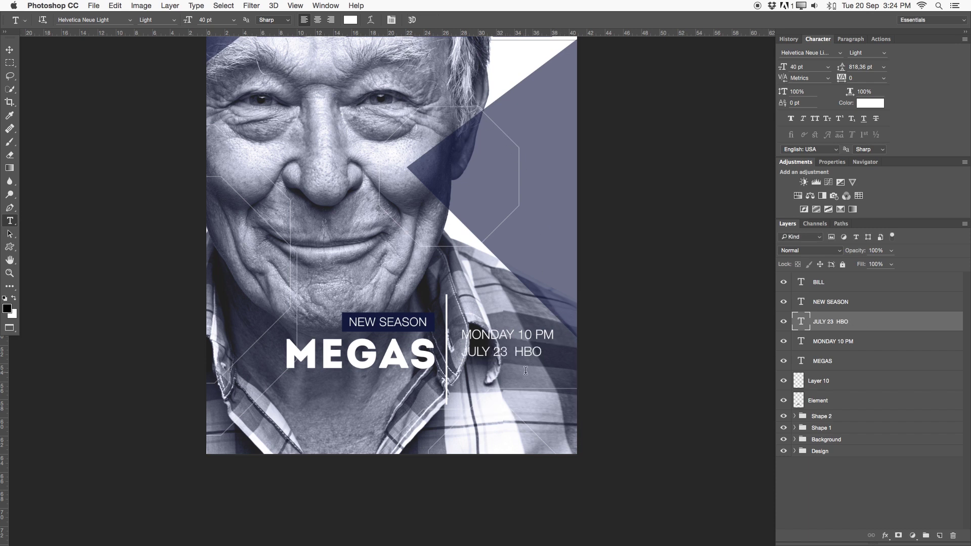
Center JULY 23 HBO closely beneath MONDAY 10 PM and shift both lines up and nearer the vertical line.
{"action": "key", "text": "v"}
{"action": "left_click_drag", "start_coordinate": [537, 360], "coordinate": [542, 360]}
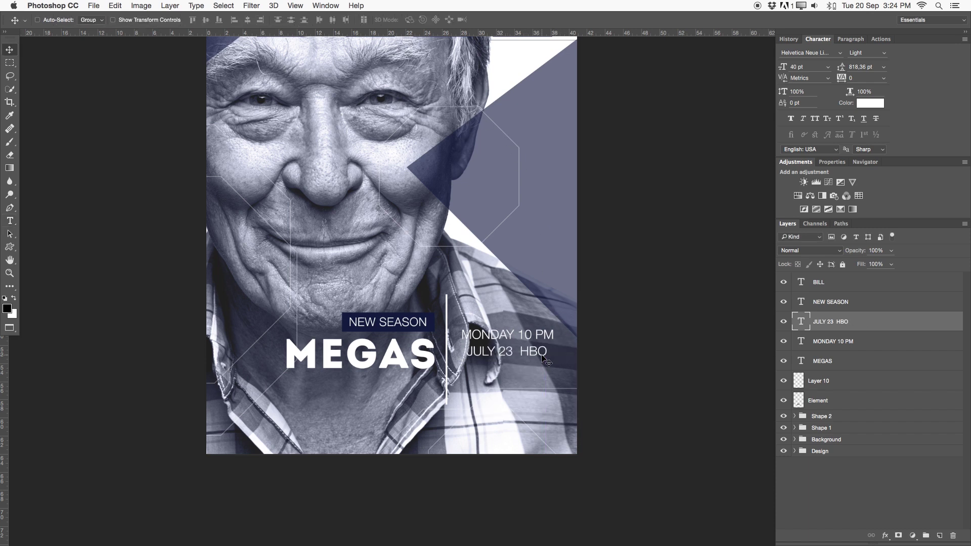
{"action": "key", "text": "Up"}
{"action": "key", "text": "Up"}
{"action": "key", "text": "Up"}
{"action": "key", "text": "Up"}
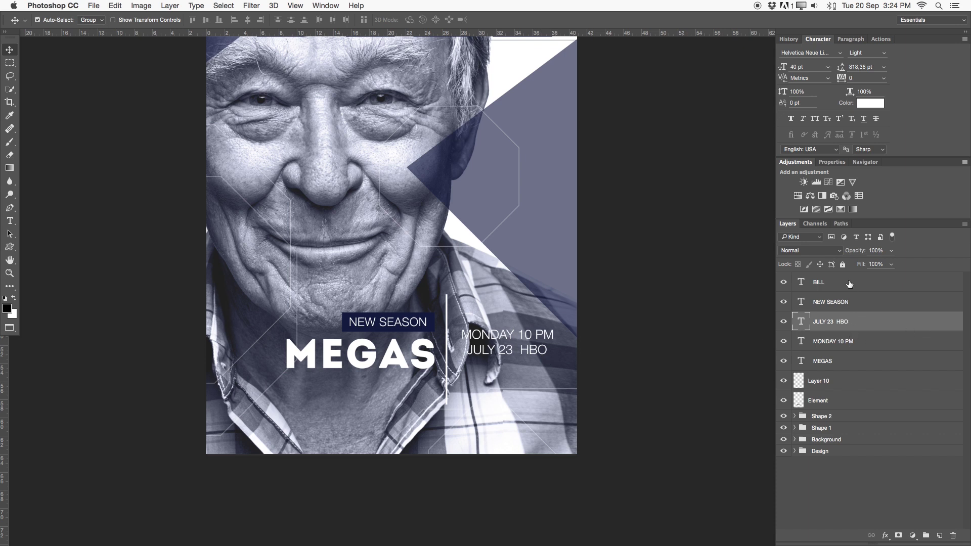
{"action": "left_click", "coordinate": [850, 344], "text": "shift"}
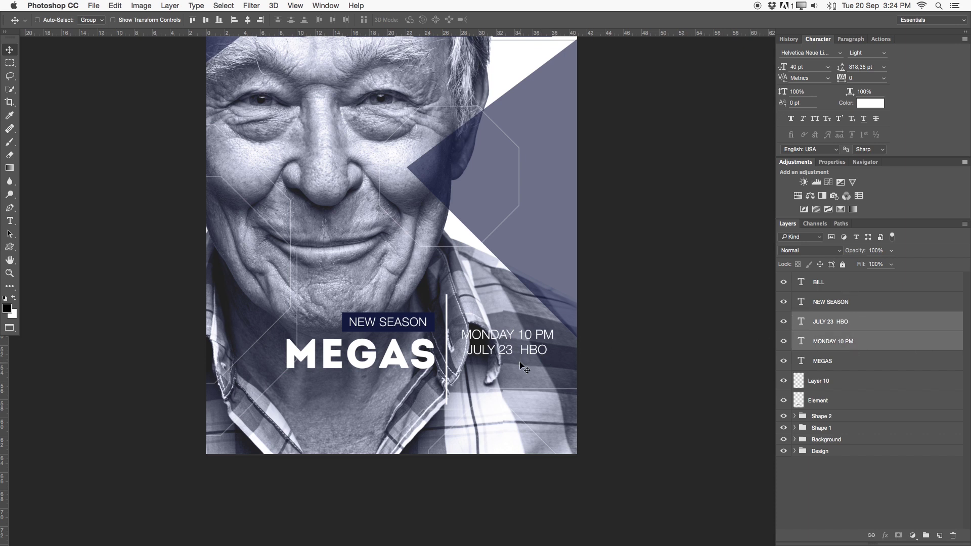
{"action": "left_click_drag", "start_coordinate": [515, 350], "coordinate": [496, 328]}
Shorten the white vertical line on Layer 10 by cutting off its upper and lower ends.
{"action": "left_click", "coordinate": [848, 382]}
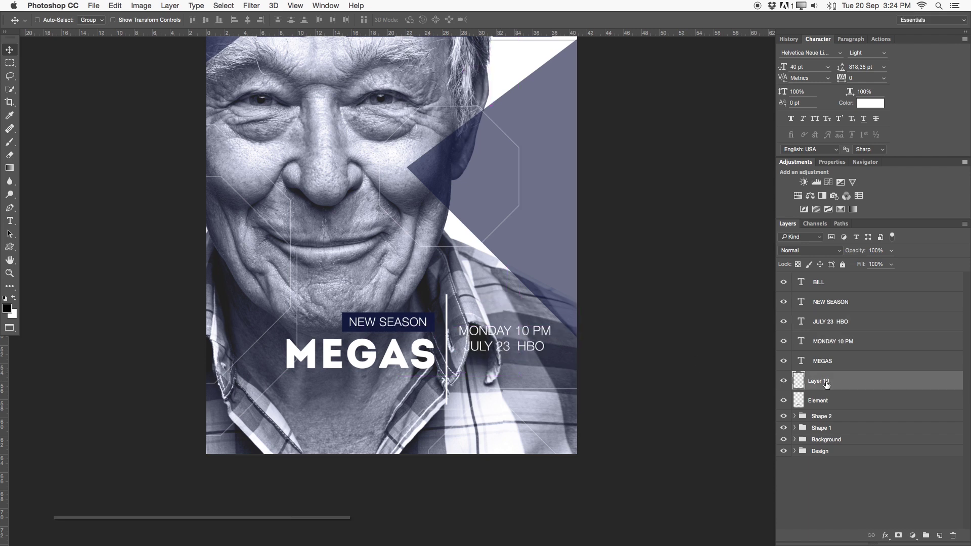
{"action": "key", "text": "m"}
{"action": "mouse_move", "coordinate": [407, 427]}
{"action": "left_mouse_down"}
{"action": "mouse_move", "coordinate": [496, 408]}
{"action": "mouse_move", "coordinate": [479, 427]}
{"action": "mouse_move", "coordinate": [495, 378]}
{"action": "left_mouse_up"}
{"action": "mouse_move", "coordinate": [409, 254]}
{"action": "left_mouse_down"}
{"action": "mouse_move", "coordinate": [457, 303]}
{"action": "mouse_move", "coordinate": [484, 306]}
{"action": "left_mouse_up"}
{"action": "left_click", "coordinate": [451, 334]}
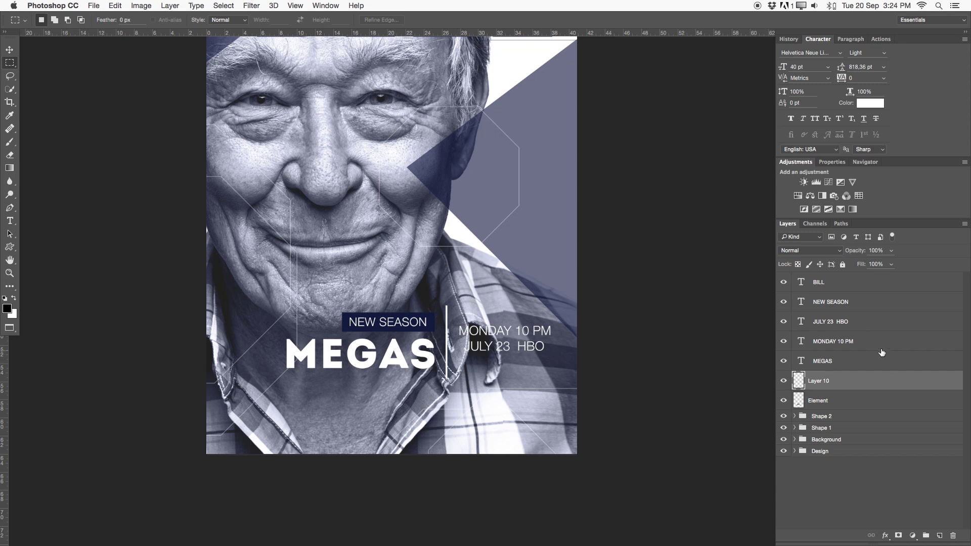
Group the layers from NEW SEASON down to Element and name the group Small Text.
{"action": "left_click", "coordinate": [841, 362], "text": "shift"}
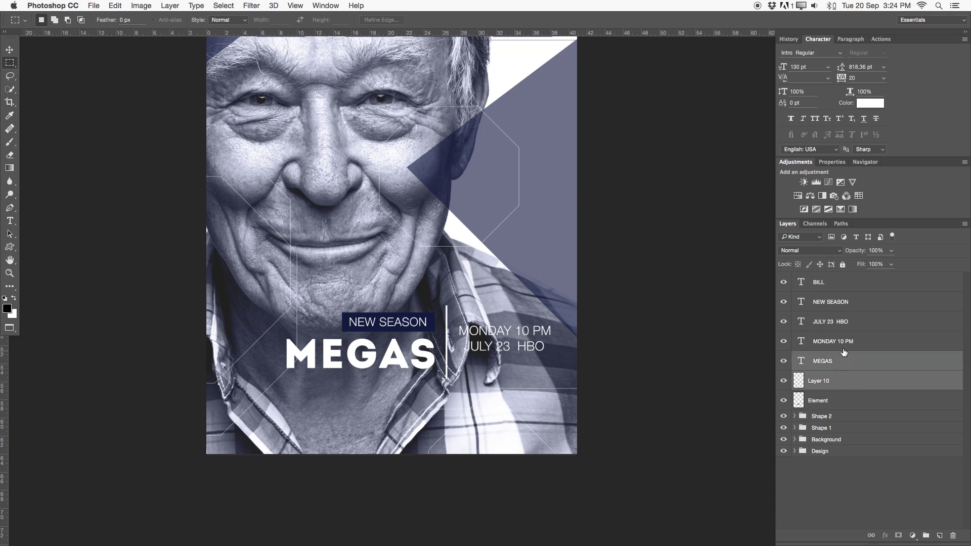
{"action": "left_click", "coordinate": [830, 339], "text": "shift"}
{"action": "left_click", "coordinate": [842, 326], "text": "shift"}
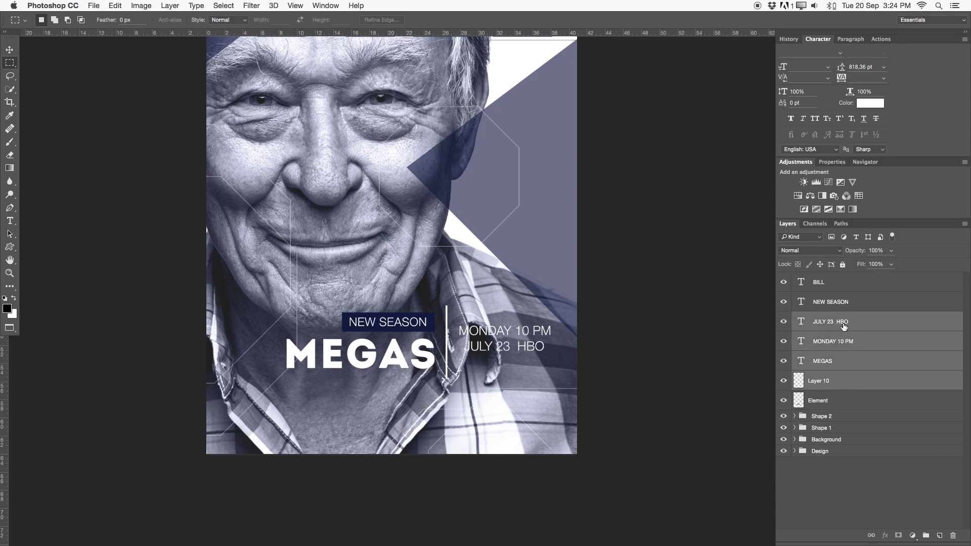
{"action": "left_click", "coordinate": [838, 307], "text": "shift"}
{"action": "left_click", "coordinate": [838, 402], "text": "shift"}
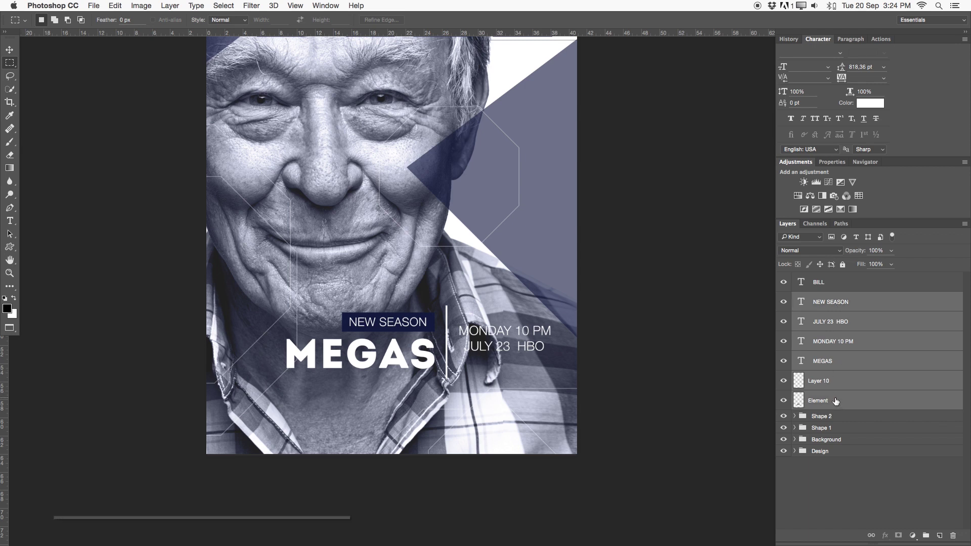
{"action": "key", "text": "super+g"}
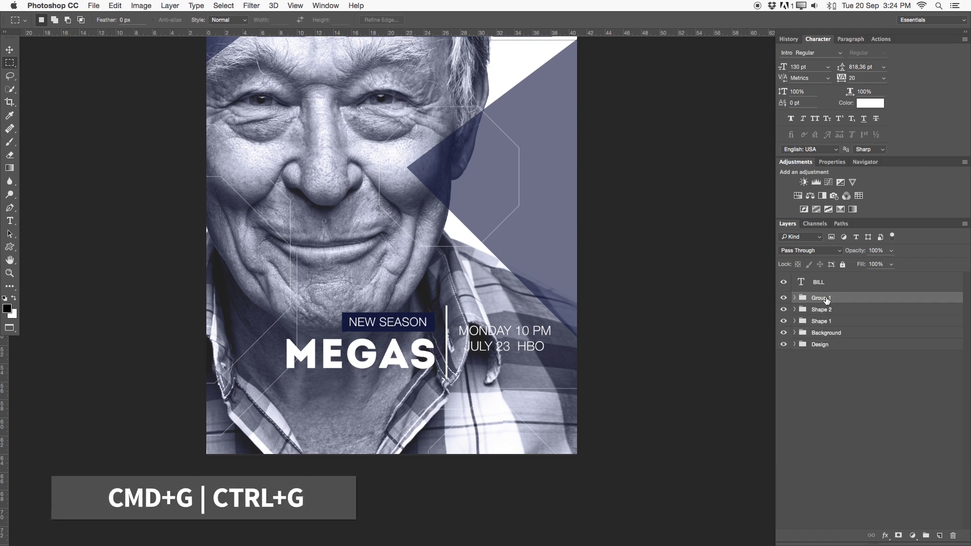
{"action": "type", "text": "Small Text"}
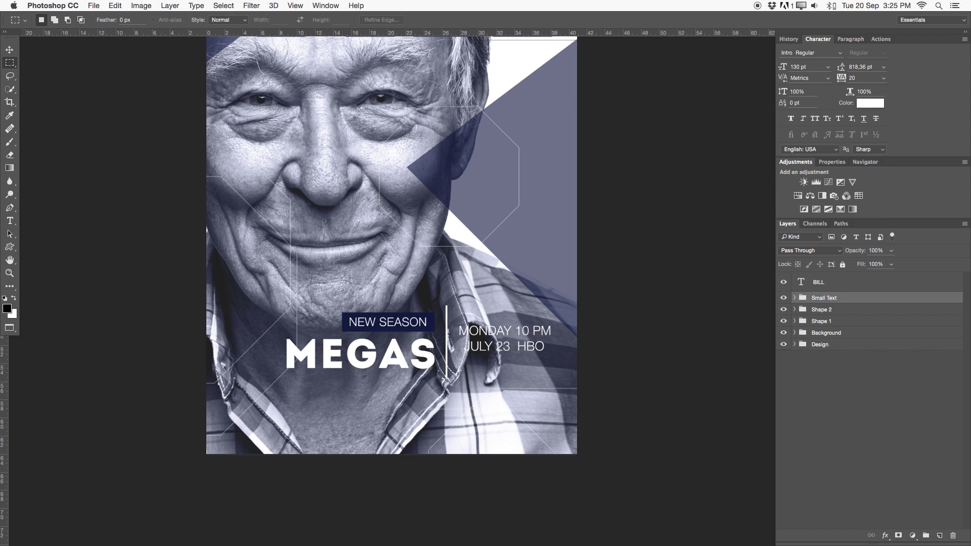
Move the Small Text group down, closer to the poster's lower edge.
{"action": "type", "text": "v"}
{"action": "left_click_drag", "start_coordinate": [504, 340], "coordinate": [512, 386]}
{"action": "key", "text": "z"}
Add a new empty layer above the White layer inside the Background group.
{"action": "left_click", "coordinate": [795, 334]}
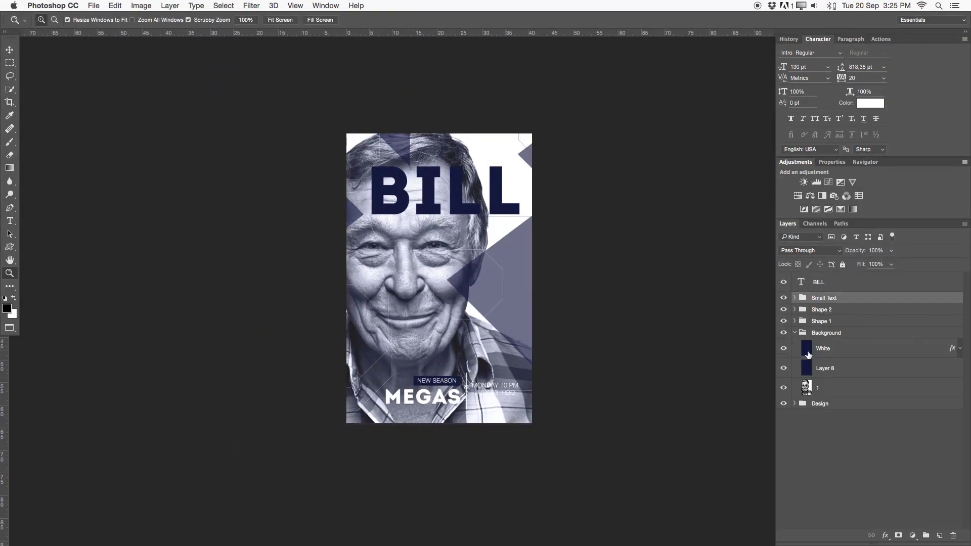
{"action": "left_click", "coordinate": [880, 349]}
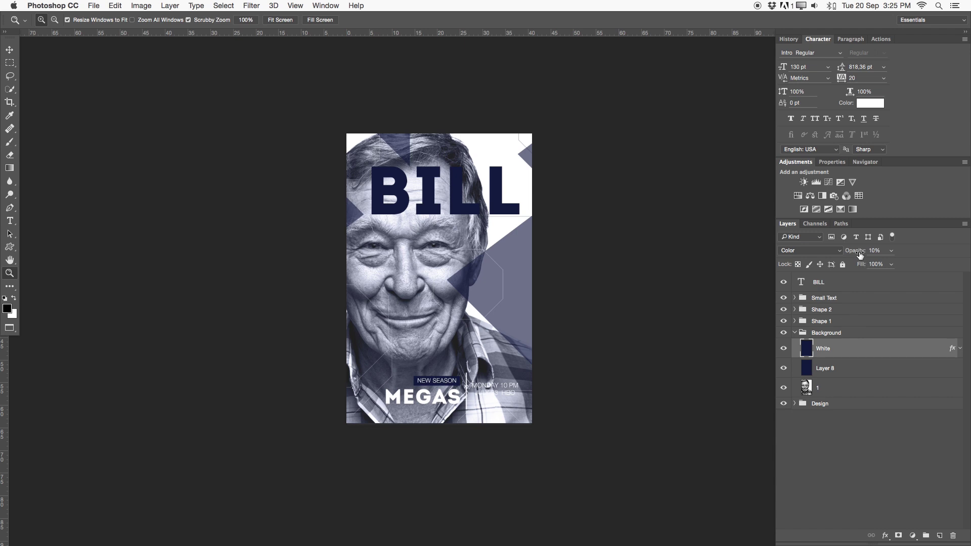
{"action": "left_click_drag", "start_coordinate": [860, 255], "coordinate": [857, 254]}
{"action": "left_click", "coordinate": [939, 536]}
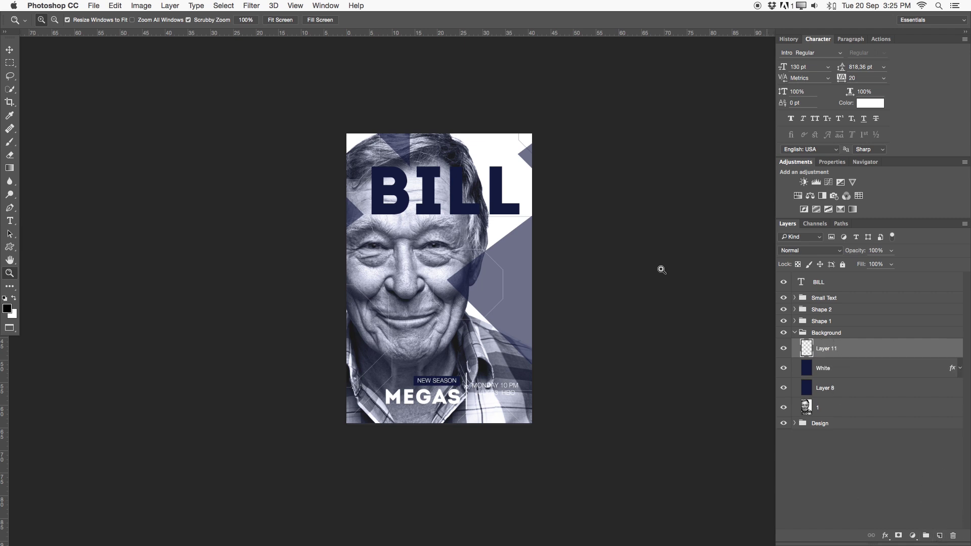
Switch to the Brush tool and enlarge the brush to 1400 px.
{"action": "key", "text": "j"}
{"action": "right_click", "coordinate": [9, 128]}
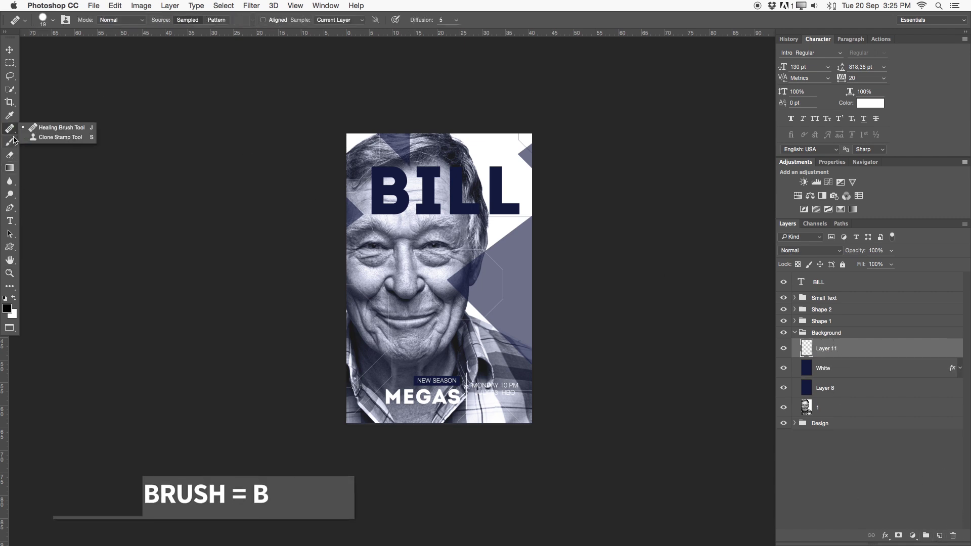
{"action": "key", "text": "b"}
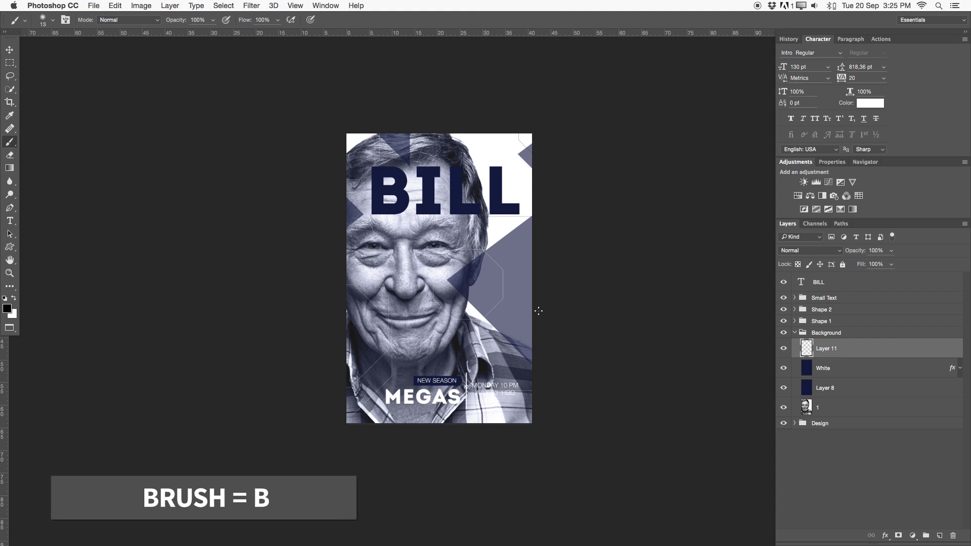
{"action": "key", "text": "bracketright"}
{"action": "key", "text": "bracketright"}
{"action": "key", "text": "bracketright"}
{"action": "key", "text": "bracketright"}
{"action": "key", "text": "bracketright"}
{"action": "key", "text": "bracketright"}
{"action": "key", "text": "bracketright"}
{"action": "key", "text": "bracketright"}
{"action": "key", "text": "bracketright"}
{"action": "key", "text": "bracketright"}
{"action": "key", "text": "bracketright"}
{"action": "key", "text": "bracketright"}
{"action": "key", "text": "bracketright"}
{"action": "key", "text": "bracketright"}
{"action": "key", "text": "bracketright"}
{"action": "key", "text": "bracketright"}
{"action": "key", "text": "bracketright"}
{"action": "key", "text": "bracketright"}
{"action": "key", "text": "bracketright"}
{"action": "key", "text": "bracketright"}
{"action": "key", "text": "bracketleft"}
{"action": "key", "text": "bracketleft"}
{"action": "left_click_drag", "start_coordinate": [457, 314], "coordinate": [472, 316]}
{"action": "key", "text": "bracketright"}
{"action": "key", "text": "bracketright"}
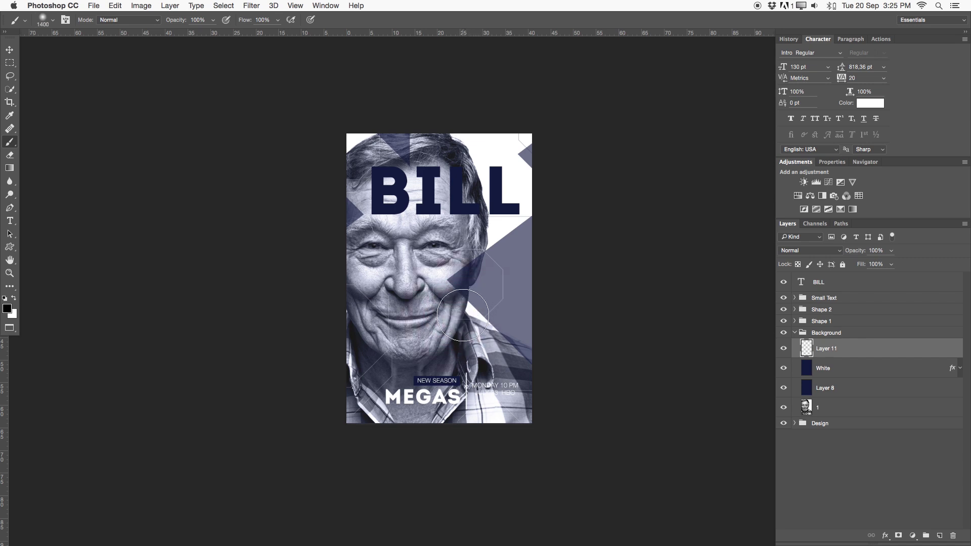
Sample the navy of the BILL title as foreground color and paint across the poster's lower part with a 1970 px brush.
{"action": "mouse_move", "coordinate": [461, 318]}
{"action": "left_mouse_down"}
{"action": "mouse_move", "coordinate": [483, 310]}
{"action": "mouse_move", "coordinate": [486, 460]}
{"action": "mouse_move", "coordinate": [462, 508]}
{"action": "mouse_move", "coordinate": [466, 107]}
{"action": "mouse_move", "coordinate": [411, 147]}
{"action": "mouse_move", "coordinate": [413, 160]}
{"action": "left_mouse_up"}
{"action": "left_click", "coordinate": [8, 308]}
{"action": "left_click", "coordinate": [406, 174]}
{"action": "left_click", "coordinate": [768, 276]}
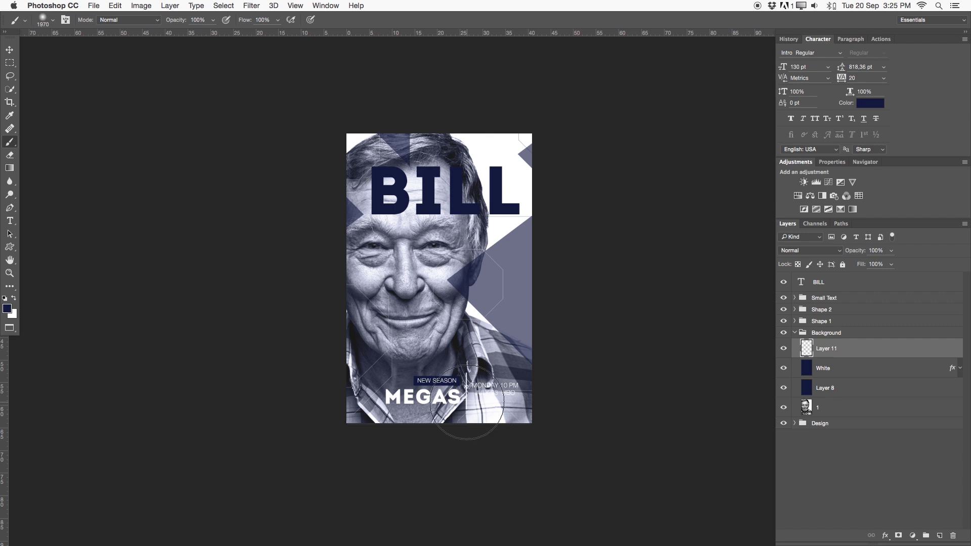
{"action": "mouse_move", "coordinate": [458, 404]}
{"action": "left_mouse_down"}
{"action": "mouse_move", "coordinate": [524, 395]}
{"action": "mouse_move", "coordinate": [376, 392]}
{"action": "mouse_move", "coordinate": [487, 395]}
{"action": "mouse_move", "coordinate": [575, 390]}
{"action": "left_mouse_up"}
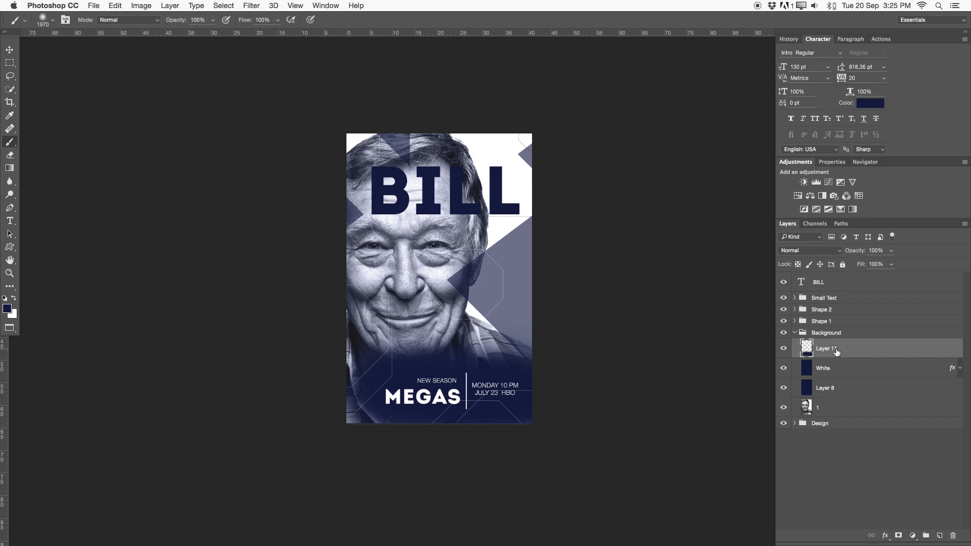
Lower the painted navy layer's opacity to 23% and reposition it at the poster's lower edge.
{"action": "left_click_drag", "start_coordinate": [859, 250], "coordinate": [815, 255]}
{"action": "key", "text": "v"}
{"action": "mouse_move", "coordinate": [477, 375]}
{"action": "left_mouse_down"}
{"action": "mouse_move", "coordinate": [473, 408]}
{"action": "mouse_move", "coordinate": [481, 396]}
{"action": "mouse_move", "coordinate": [491, 428]}
{"action": "mouse_move", "coordinate": [470, 388]}
{"action": "left_mouse_up"}
{"action": "left_click_drag", "start_coordinate": [414, 358], "coordinate": [475, 378]}
Add a mask to the navy layer and paint it black over the chin and neck with a 1700 px brush.
{"action": "key", "text": "z"}
{"action": "left_click_drag", "start_coordinate": [440, 412], "coordinate": [463, 413]}
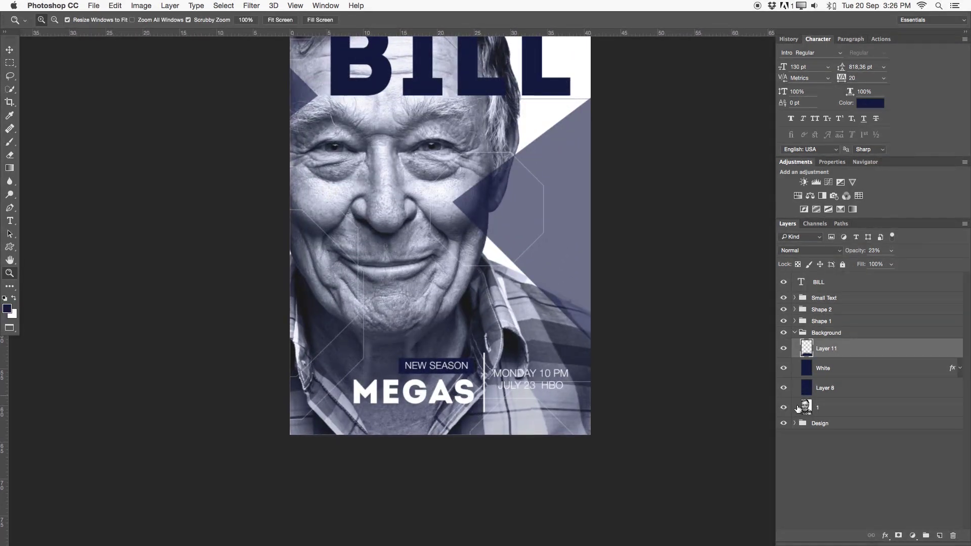
{"action": "left_click", "coordinate": [898, 536]}
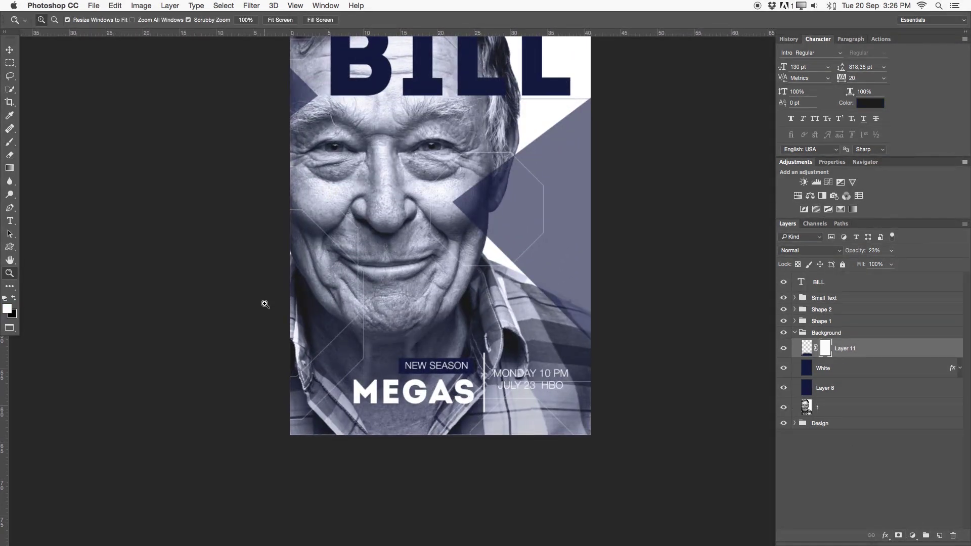
{"action": "key", "text": "b"}
{"action": "key", "text": "x"}
{"action": "key", "text": "bracketleft"}
{"action": "key", "text": "bracketleft"}
{"action": "key", "text": "bracketleft"}
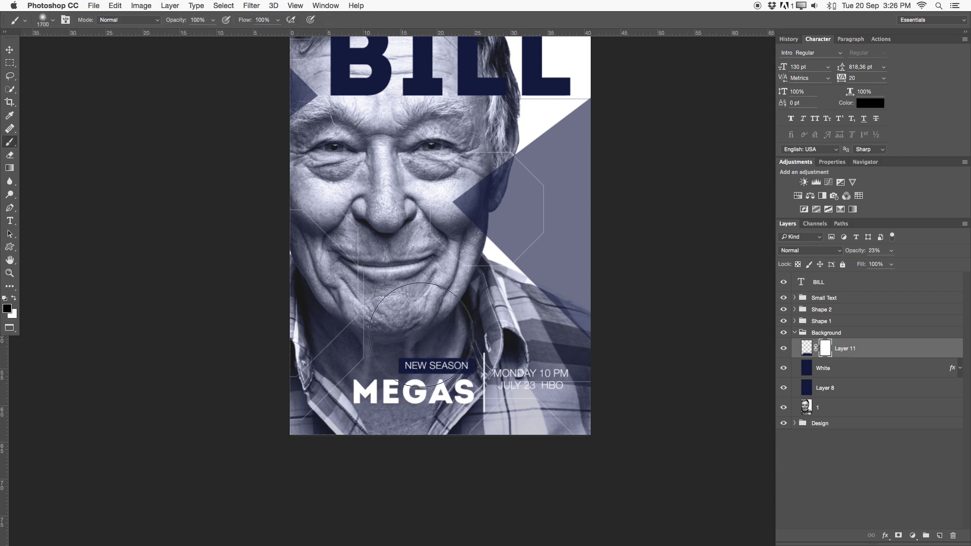
{"action": "mouse_move", "coordinate": [450, 316]}
{"action": "left_mouse_down"}
{"action": "mouse_move", "coordinate": [401, 390]}
{"action": "mouse_move", "coordinate": [447, 358]}
{"action": "left_mouse_up"}
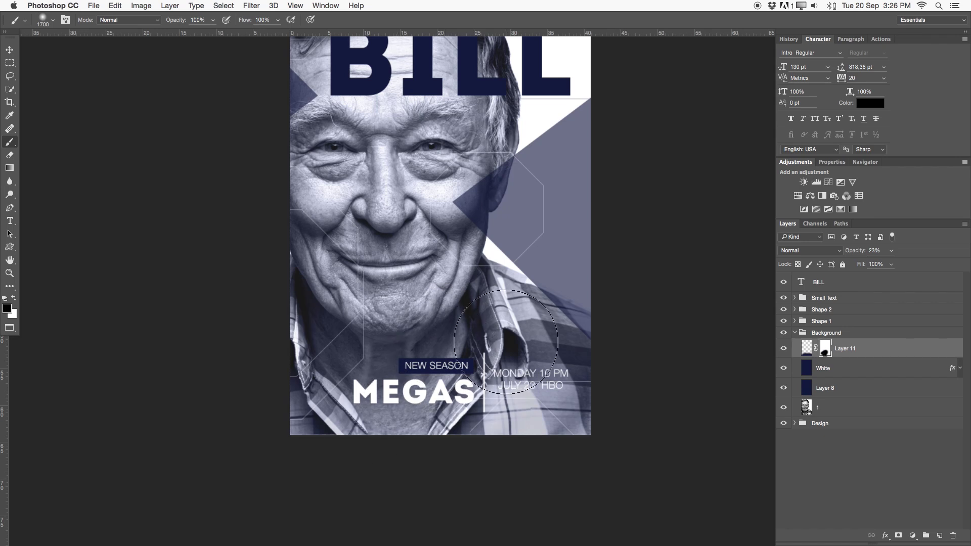
Collapse the Background group and lower the BILL title's opacity to 81%.
{"action": "key", "text": "z"}
{"action": "left_click_drag", "start_coordinate": [578, 414], "coordinate": [541, 393]}
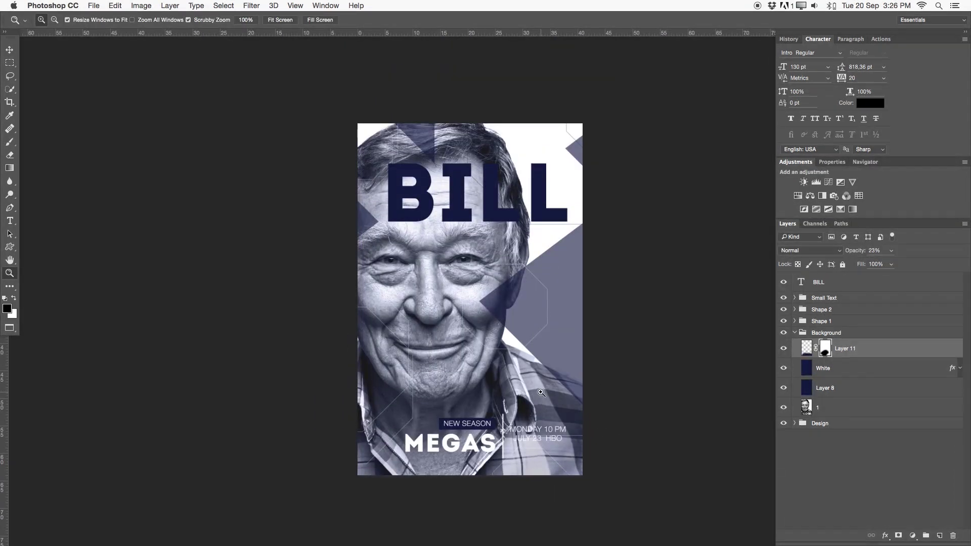
{"action": "scroll", "coordinate": [505, 354], "scroll_direction": "right", "scroll_amount": 2}
{"action": "scroll", "coordinate": [505, 354], "scroll_direction": "down", "scroll_amount": 1}
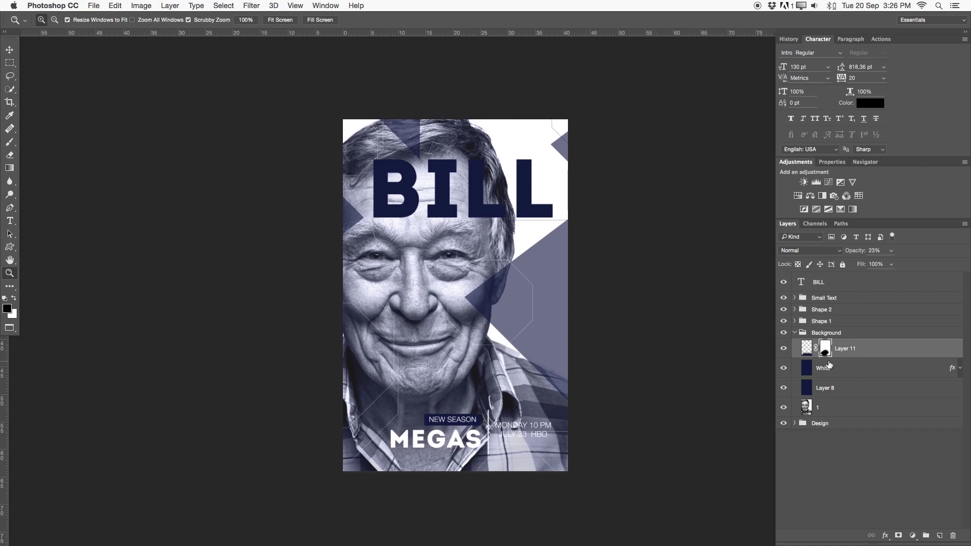
{"action": "left_click", "coordinate": [796, 334]}
{"action": "left_click", "coordinate": [808, 275]}
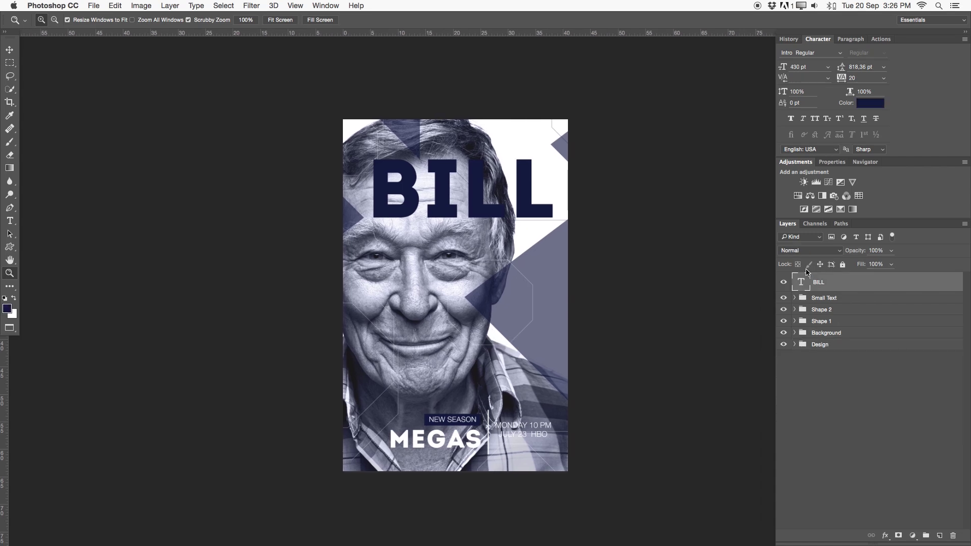
{"action": "left_click_drag", "start_coordinate": [863, 256], "coordinate": [853, 254]}
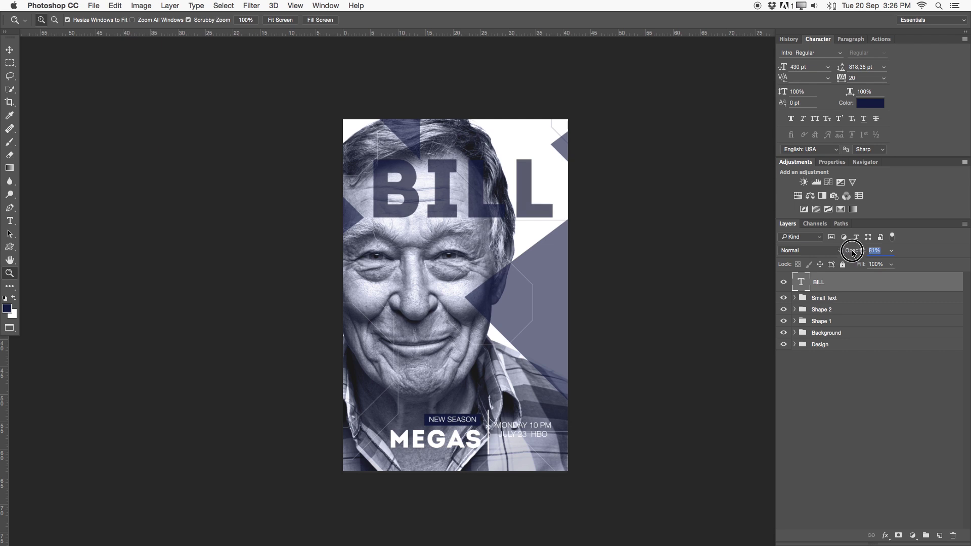
{"action": "left_click_drag", "start_coordinate": [853, 253], "coordinate": [853, 253]}
Group the BILL, Small Text, Shape 2, Shape 1 and Background layers and name the group Design 2.
{"action": "left_click", "coordinate": [843, 310], "text": "shift"}
{"action": "left_click", "coordinate": [842, 321], "text": "shift"}
{"action": "left_click", "coordinate": [842, 329], "text": "shift"}
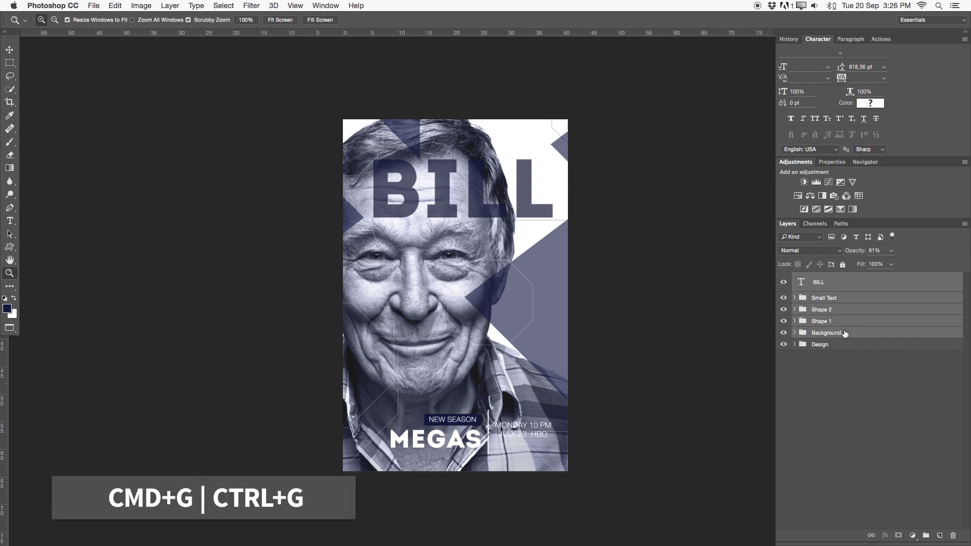
{"action": "key", "text": "super+g"}
{"action": "double_click", "coordinate": [824, 278]}
{"action": "type", "text": "De"}
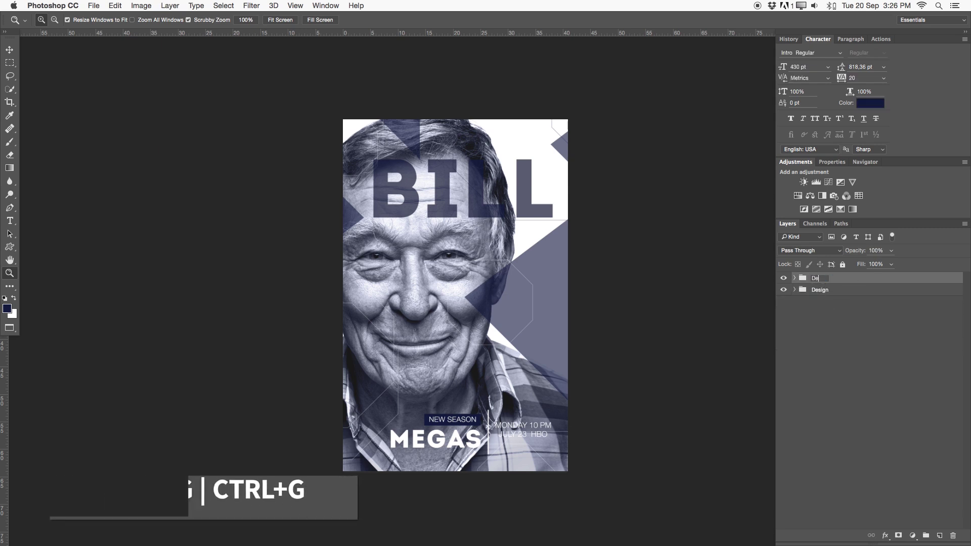
{"action": "type", "text": "sign 2"}
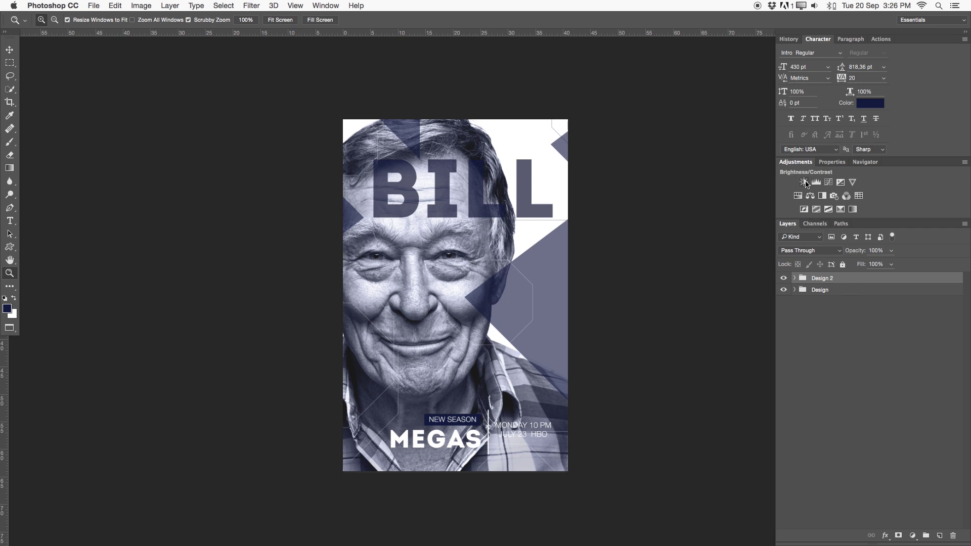
Add a Selective Color adjustment above Design 2 with Neutrals at Cyan +2, Magenta +4, Yellow -1, Black +6, and compare with it hidden.
{"action": "left_click", "coordinate": [841, 210]}
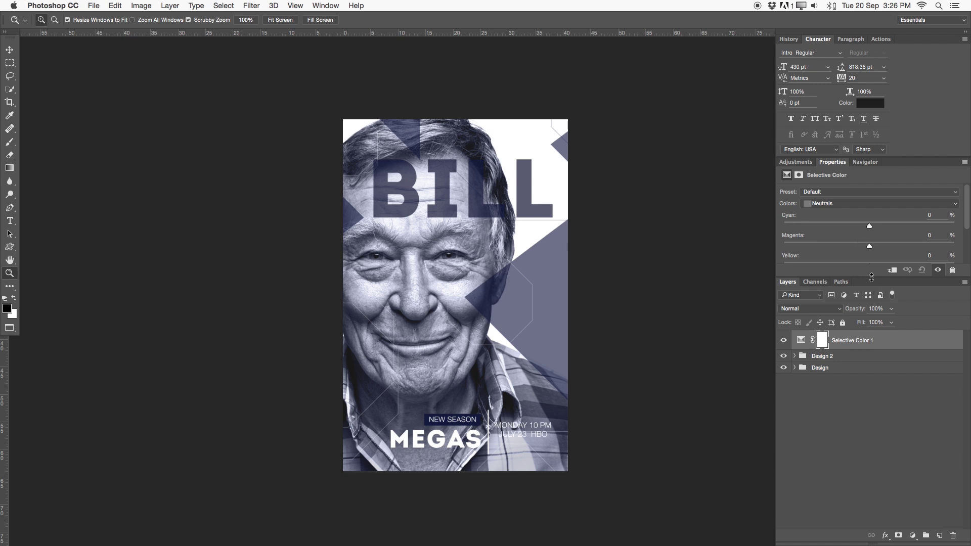
{"action": "left_click_drag", "start_coordinate": [872, 278], "coordinate": [872, 316]}
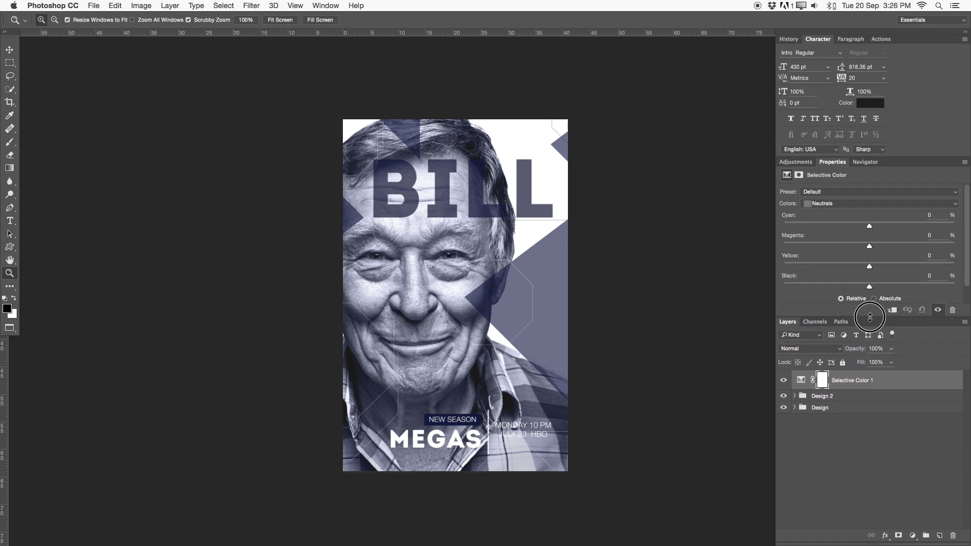
{"action": "left_click", "coordinate": [839, 204]}
{"action": "left_click", "coordinate": [839, 204]}
{"action": "mouse_move", "coordinate": [868, 228]}
{"action": "left_mouse_down"}
{"action": "mouse_move", "coordinate": [876, 246]}
{"action": "mouse_move", "coordinate": [871, 231]}
{"action": "left_mouse_up"}
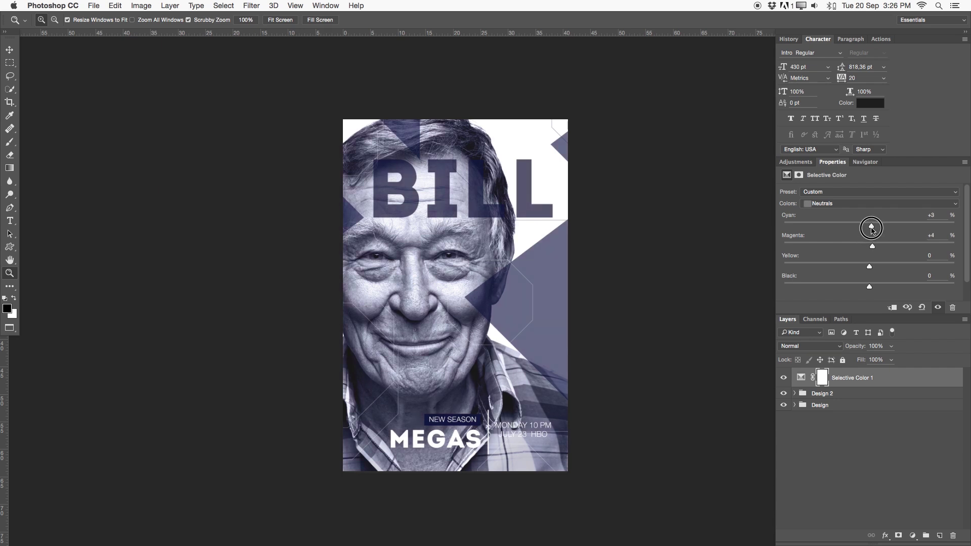
{"action": "left_click_drag", "start_coordinate": [872, 268], "coordinate": [877, 286]}
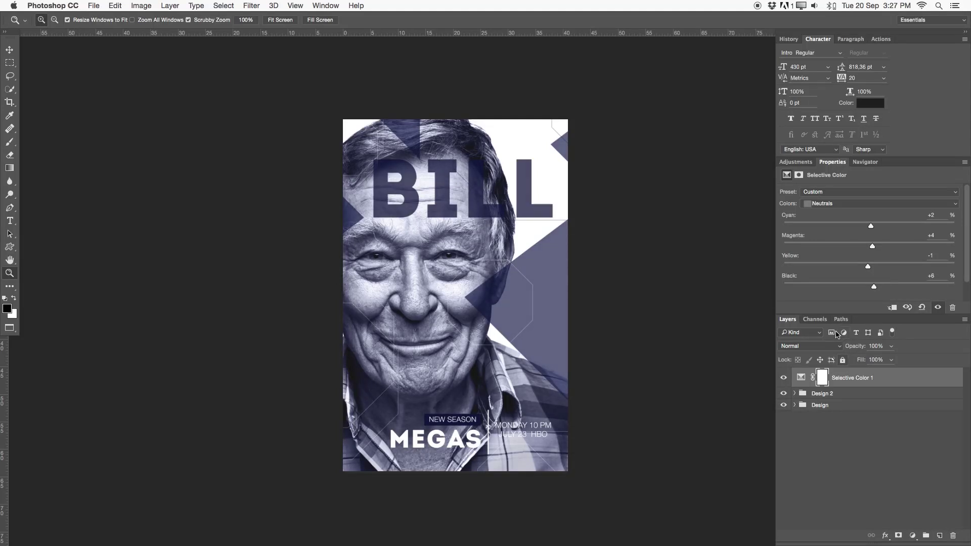
{"action": "left_click", "coordinate": [783, 378]}
{"action": "left_click", "coordinate": [783, 378]}
{"action": "left_click_drag", "start_coordinate": [552, 302], "coordinate": [566, 309]}
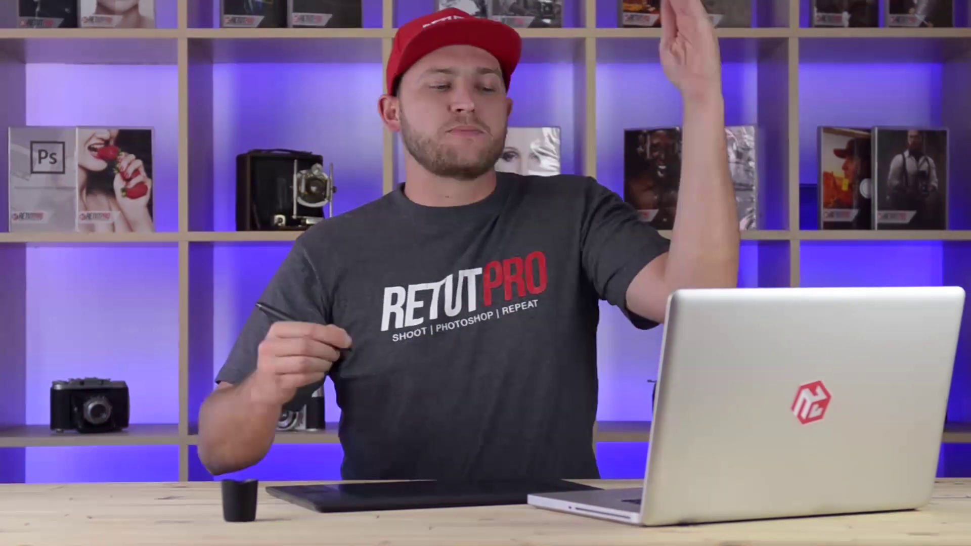